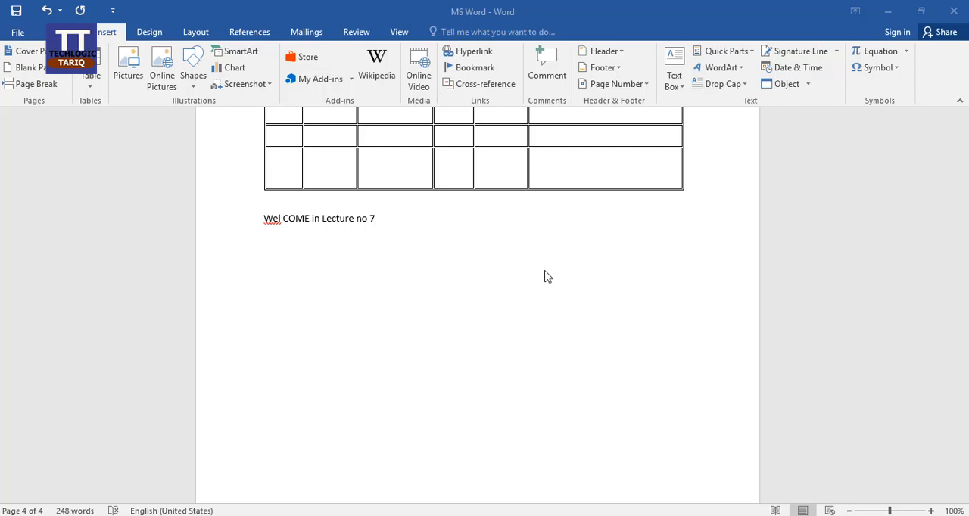
Insert a hyperlink to the Desktop Word document named after a person on a new line below "Wel COME in Lecture no 7"
left_click(474, 56)
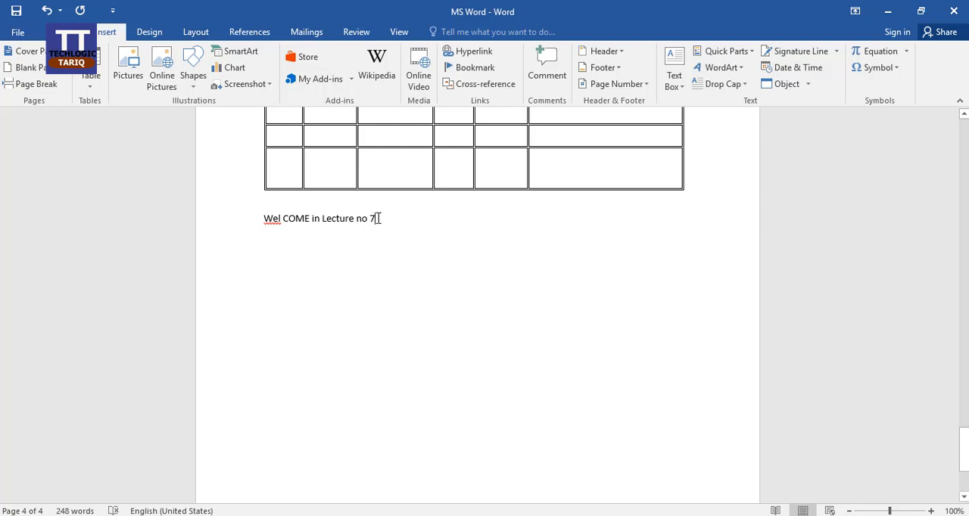
key("Return")
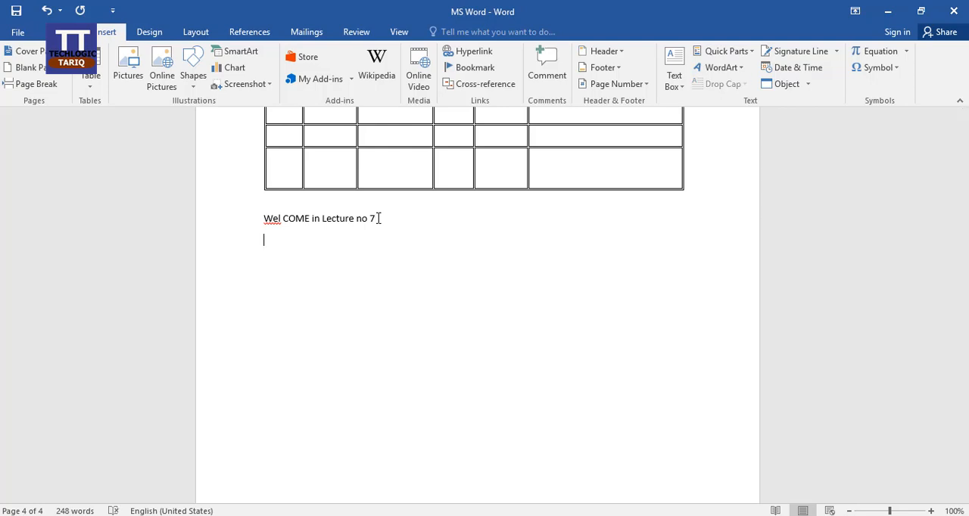
left_click(474, 53)
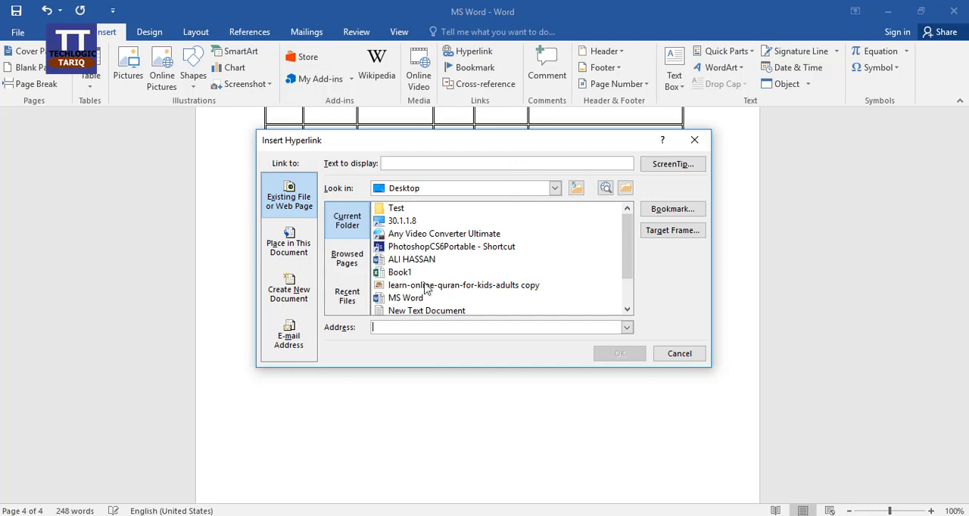
left_click(412, 261)
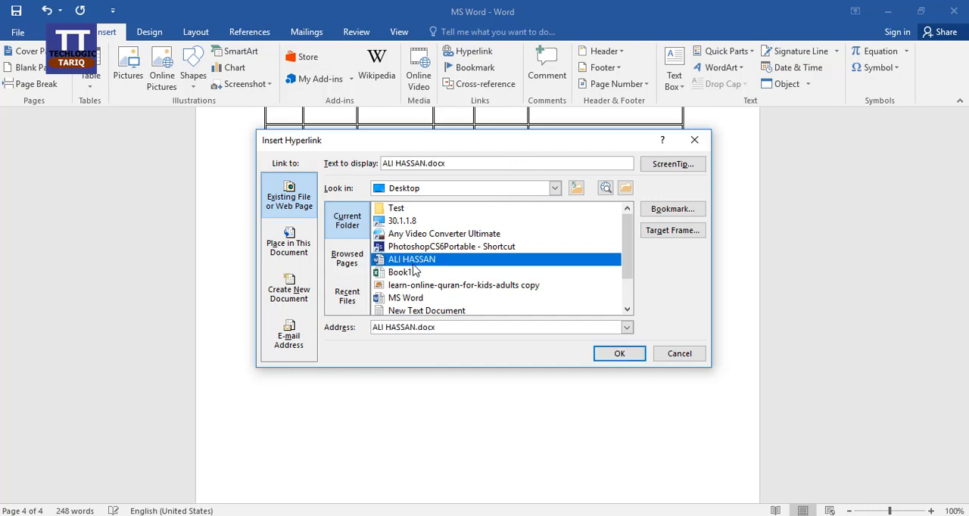
left_click(619, 355)
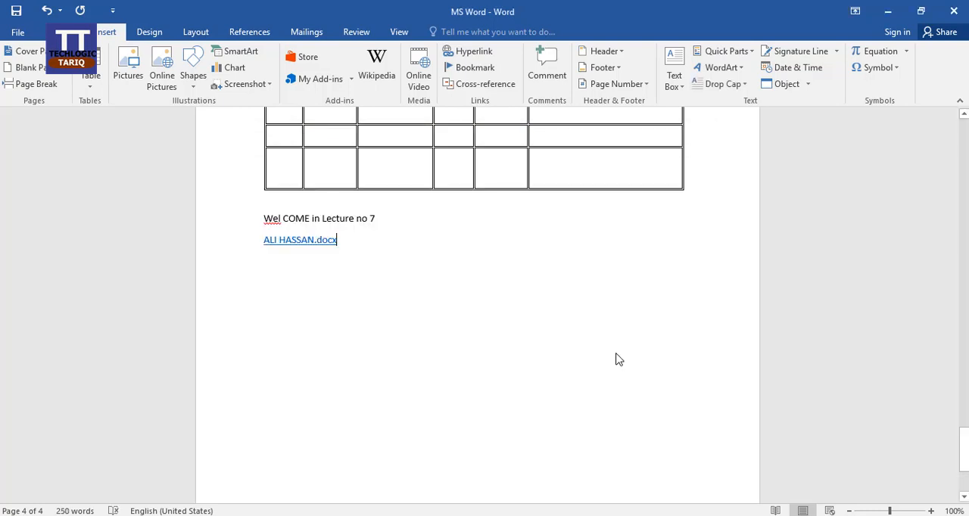
Insert a hyperlink to the Desktop workbook Book1.xlsx two lines below the Word document link
key("Return")
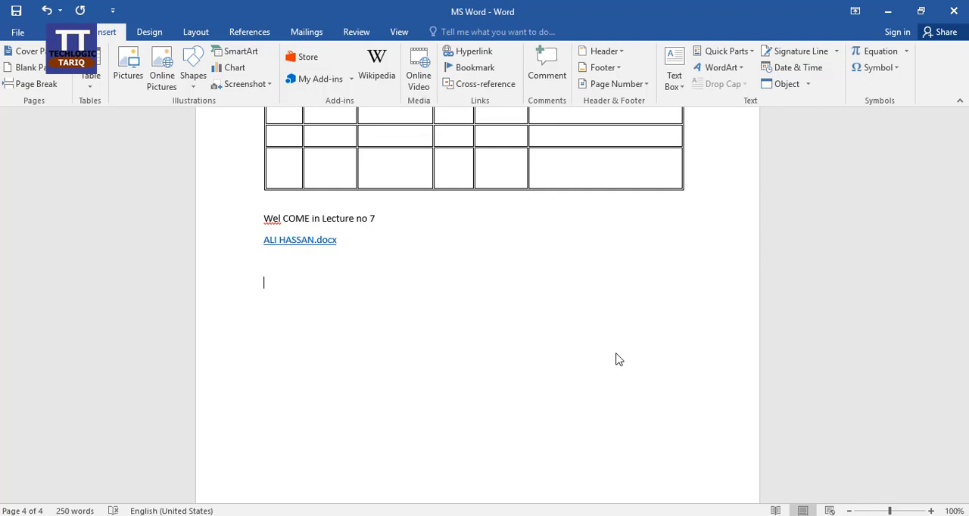
left_click(468, 51)
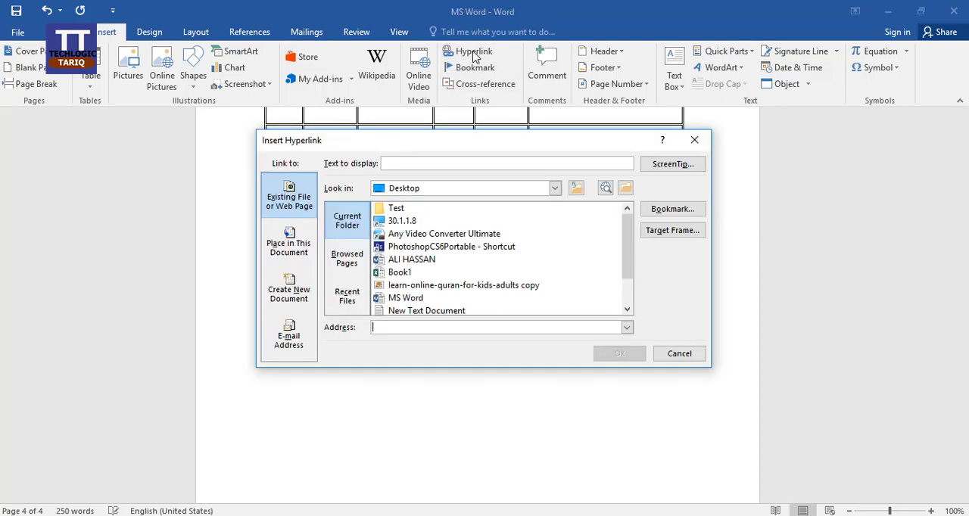
left_click(408, 273)
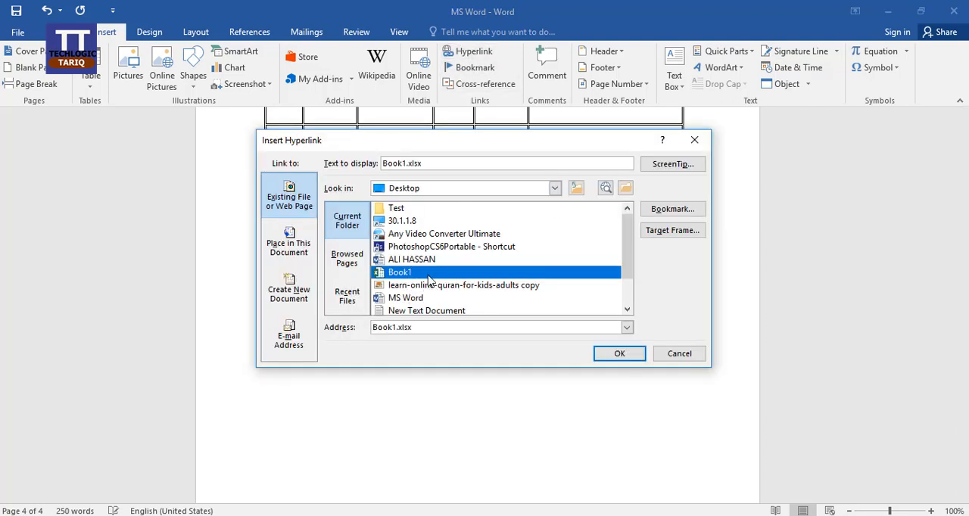
left_click(619, 356)
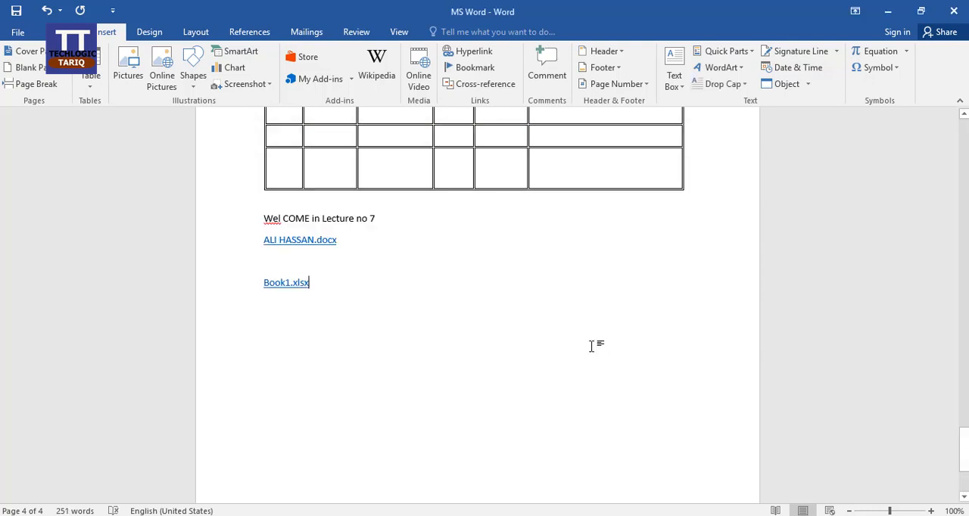
Examine the browsed pages and recent files offered as hyperlink targets without inserting a link
key("Return")
left_click(488, 52)
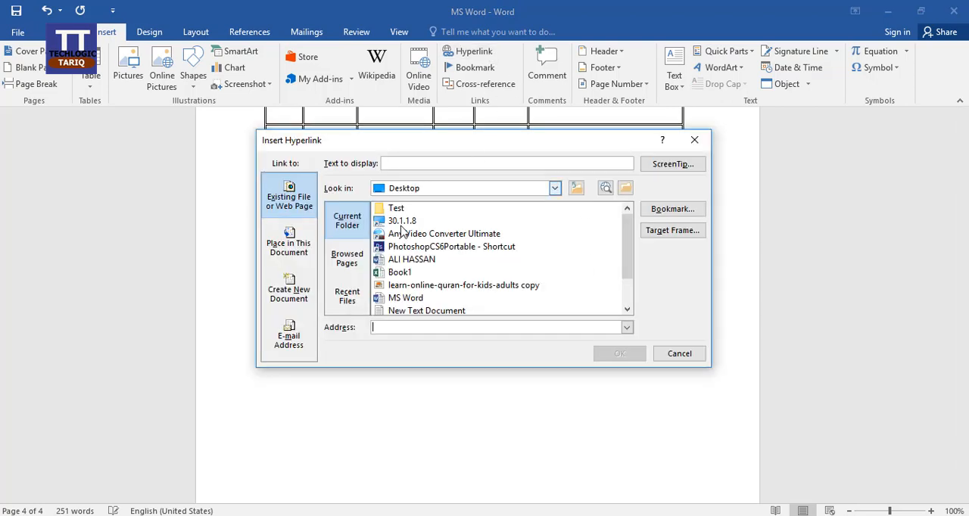
left_click(360, 265)
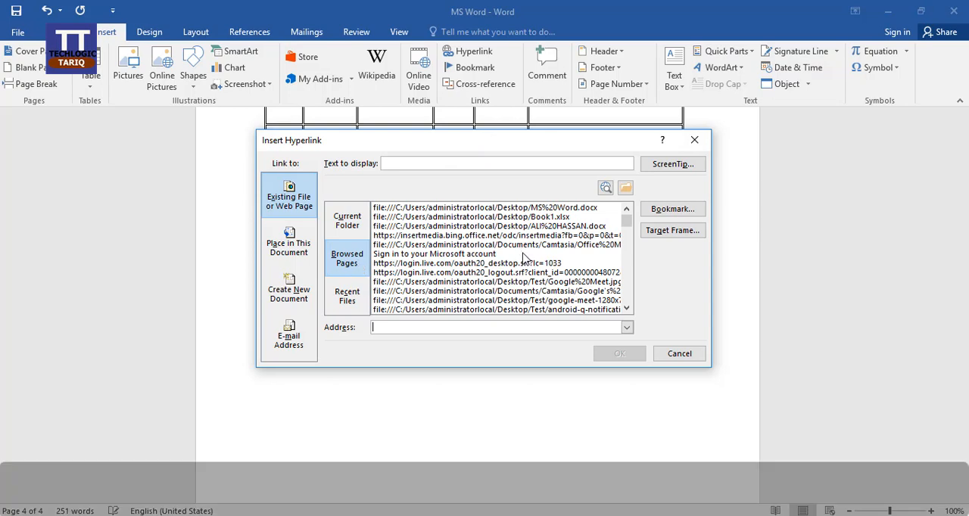
scroll(520, 256, "down", 5)
scroll(522, 257, "down", 4)
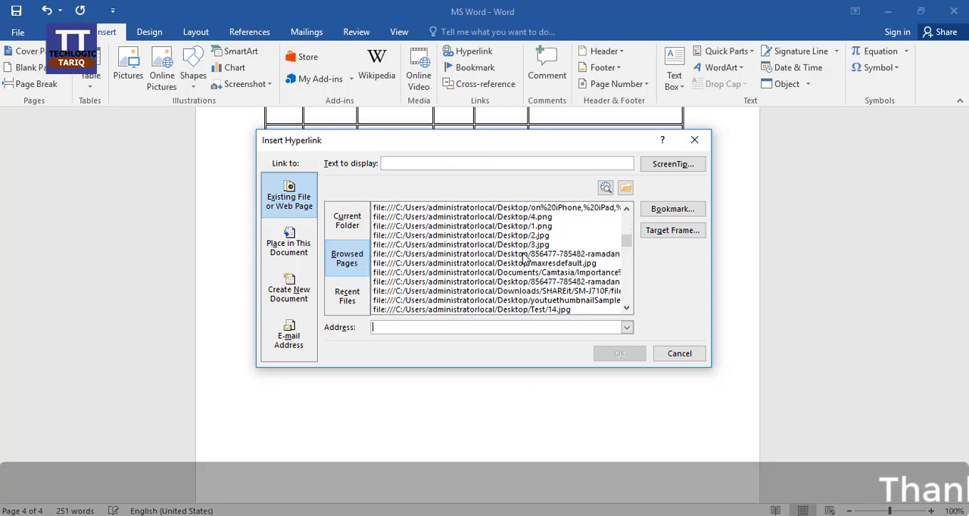
scroll(523, 257, "up", 6)
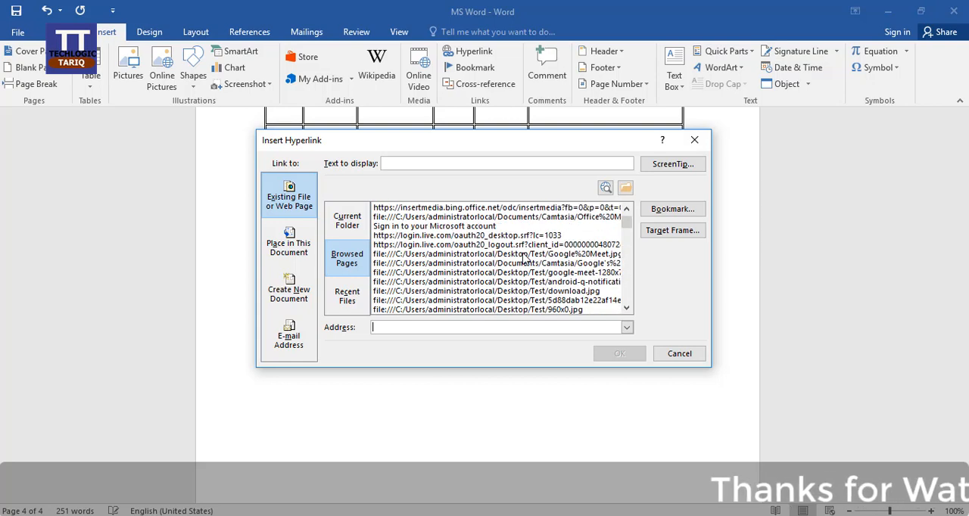
scroll(524, 258, "up", 1)
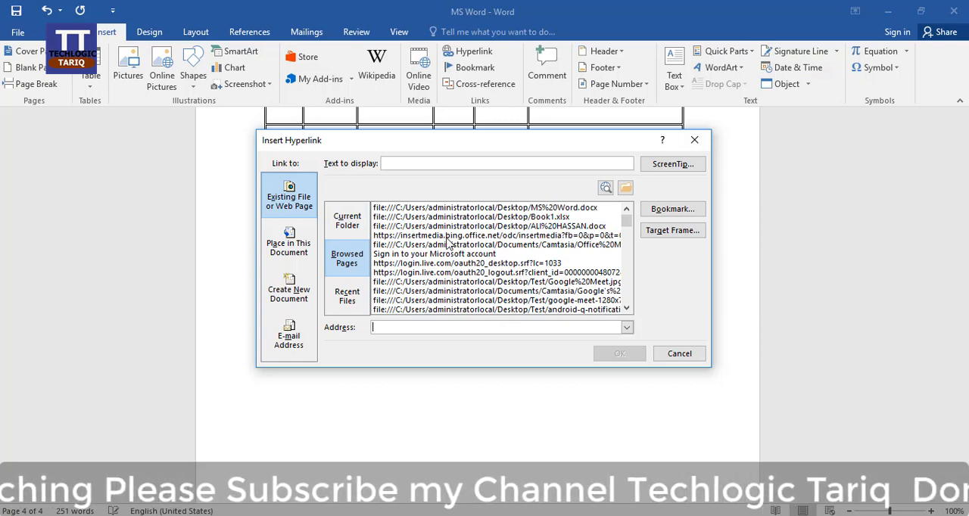
left_click(477, 208)
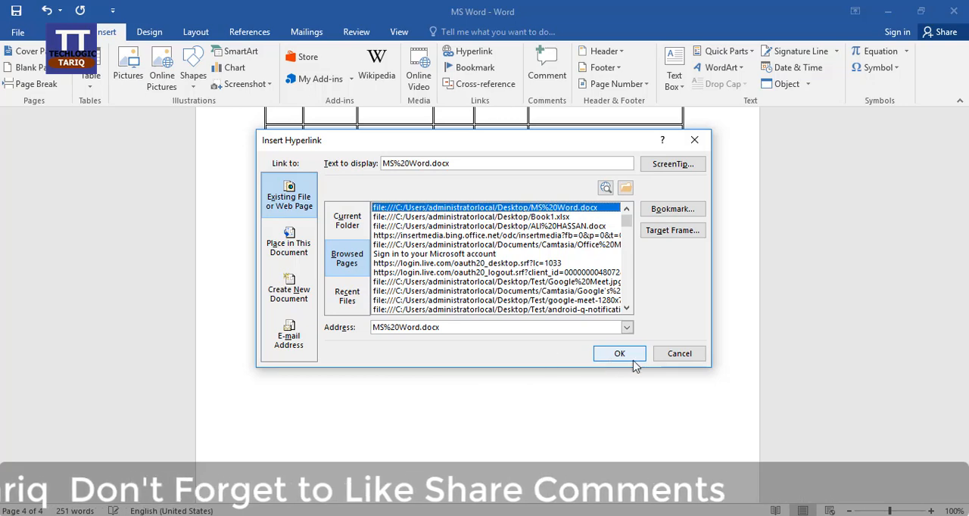
left_click(349, 300)
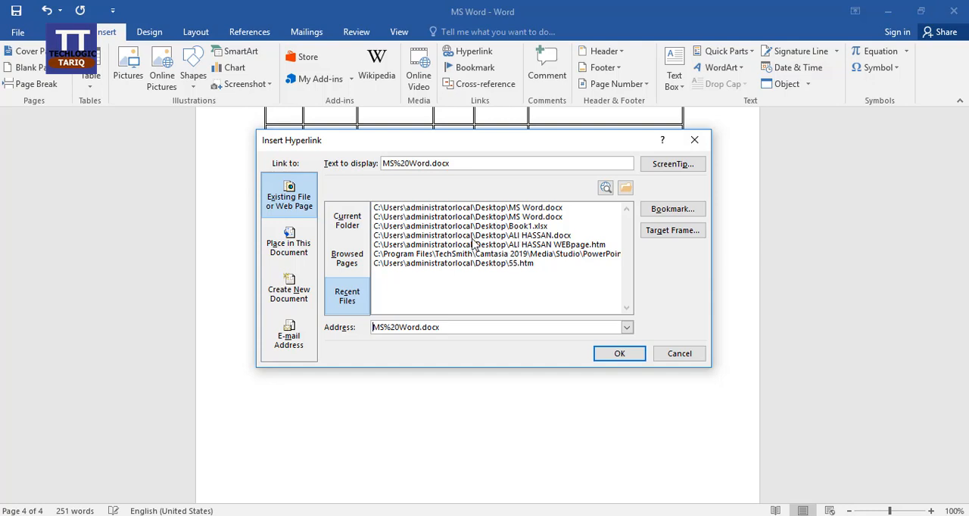
left_click(686, 357)
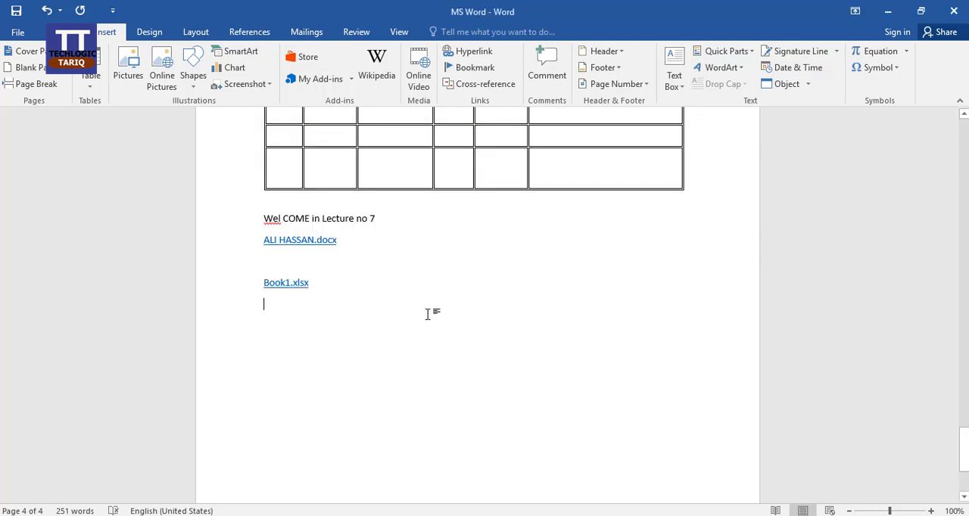
key("ctrl+k")
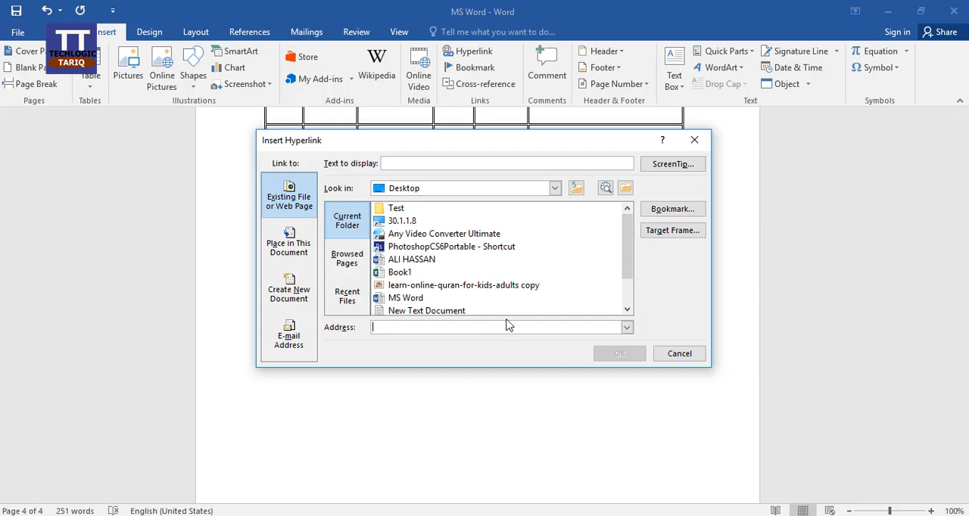
left_click(678, 356)
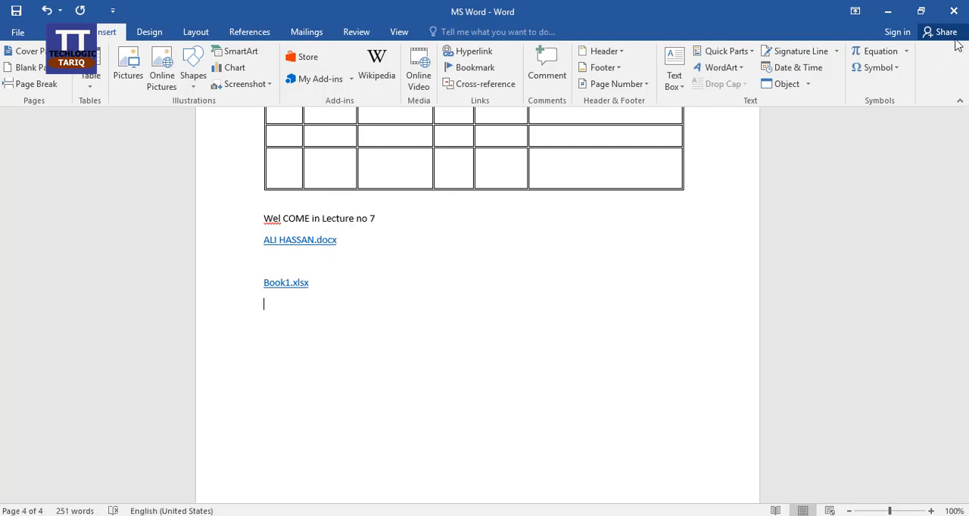
Locate the linked Word document on the desktop, and test its hyperlink from the MS Word document
left_click(887, 11)
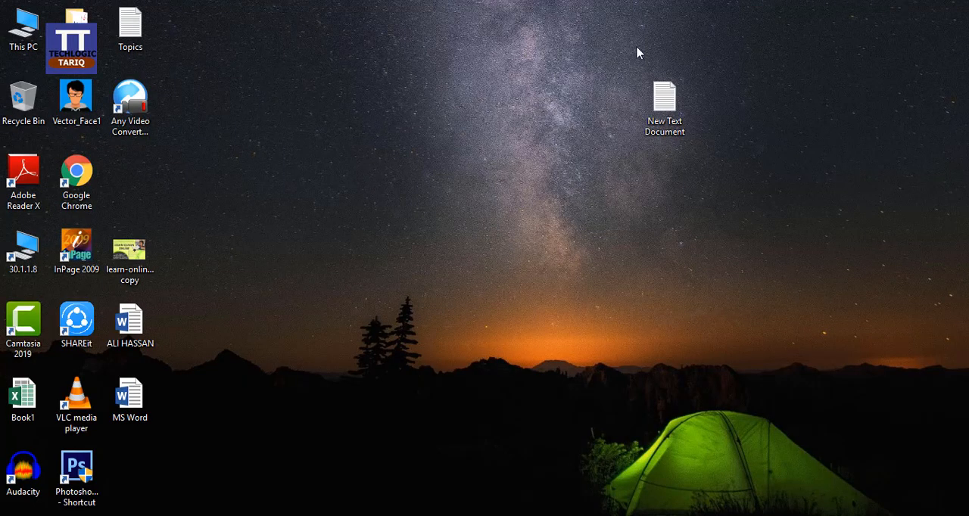
left_click(126, 342)
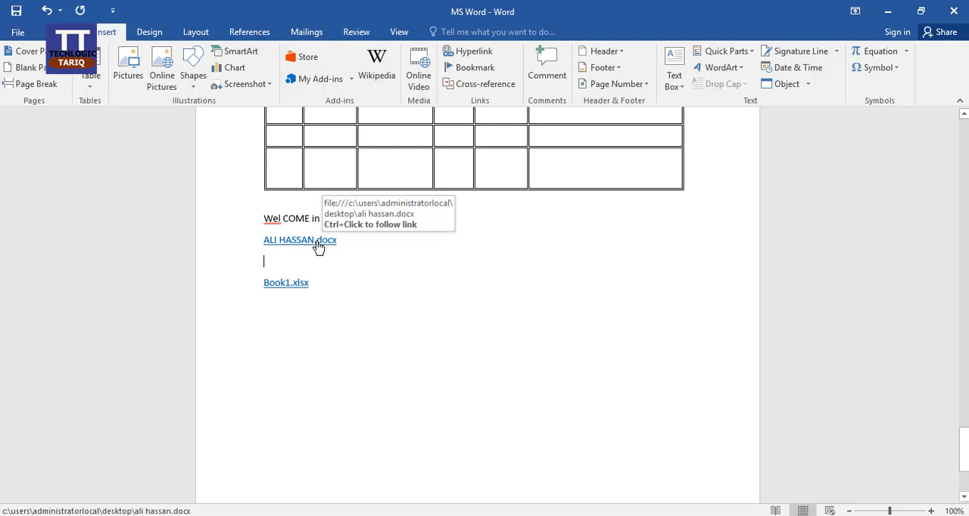
left_click(318, 241, "ctrl")
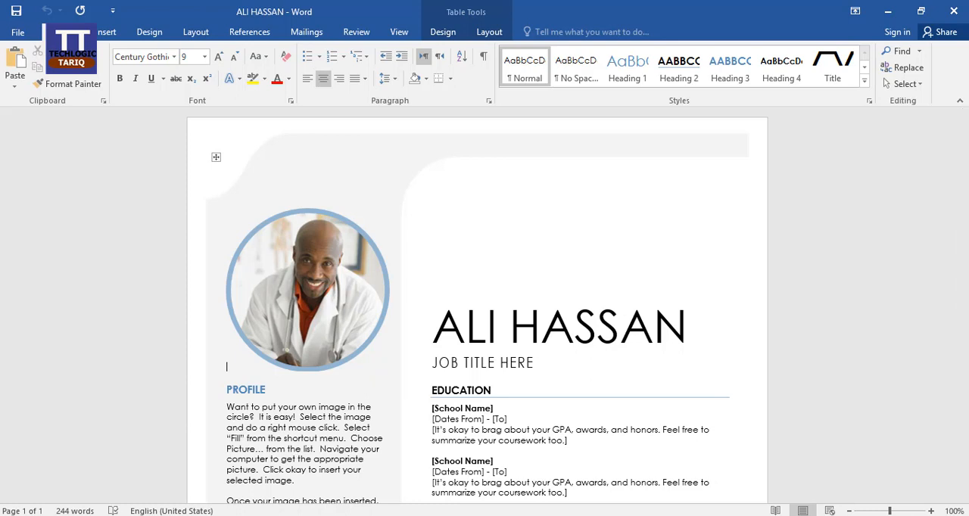
mouse_move(225, 514)
left_click(193, 442)
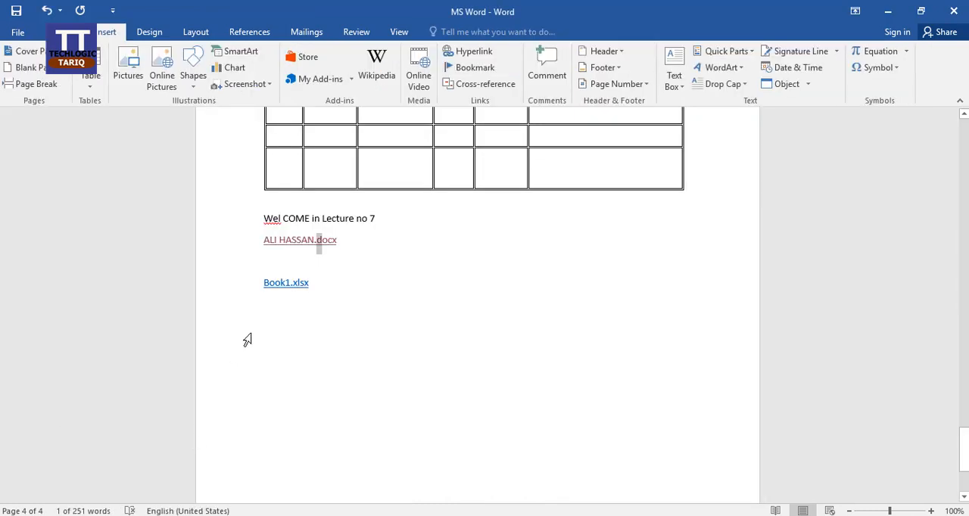
Follow the Book1.xlsx hyperlink to view the workbook in Excel, and close the workbook
left_click(288, 283, "ctrl")
key("ctrl+q")
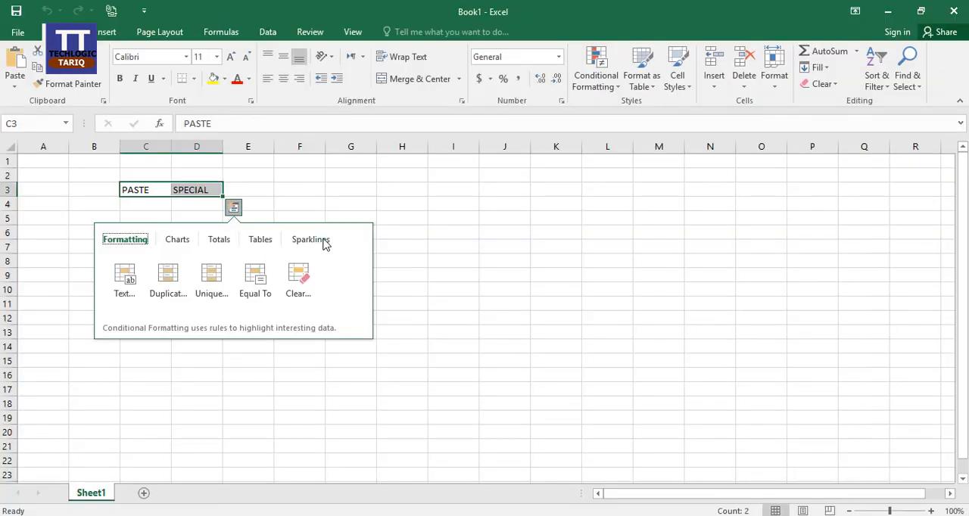
left_click(439, 232)
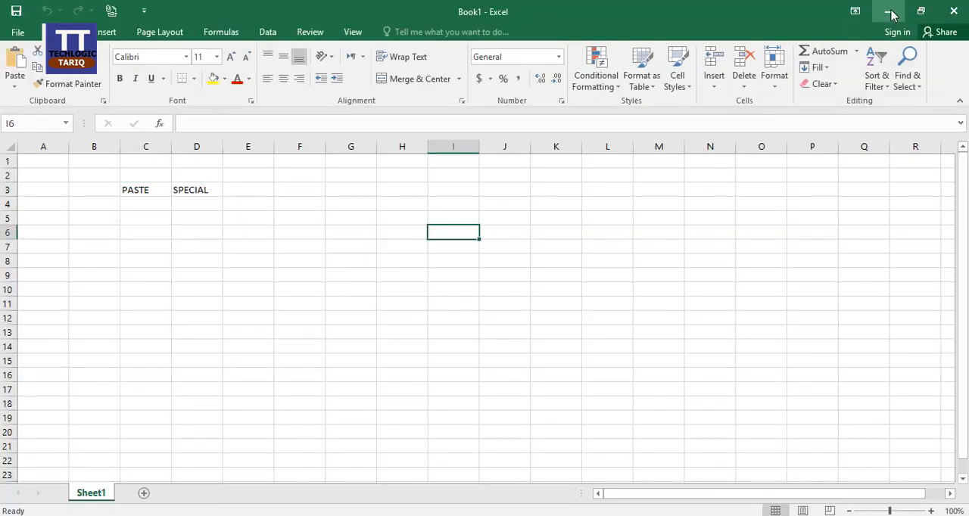
left_click(953, 10)
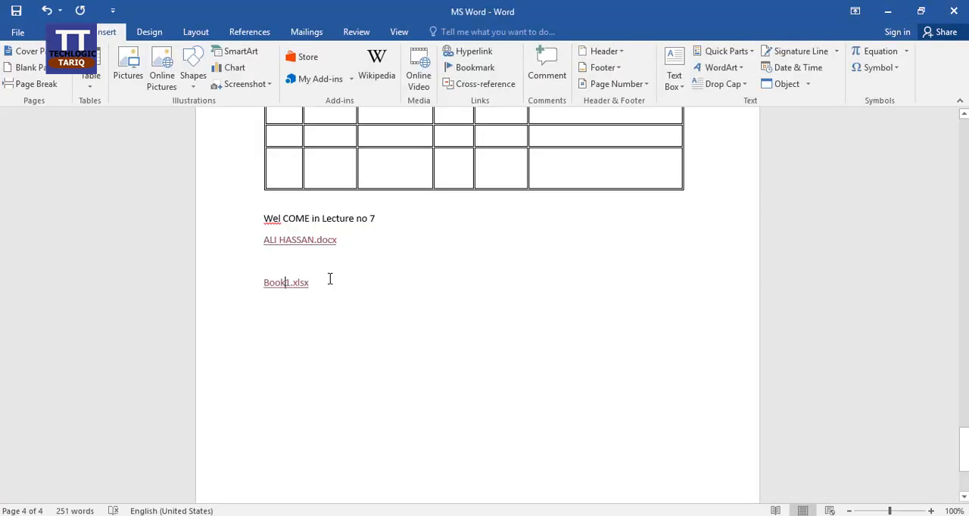
Insert a hyperlink to the Top of the Document place on a new line below the Book1.xlsx link
key("Return")
left_click(475, 53)
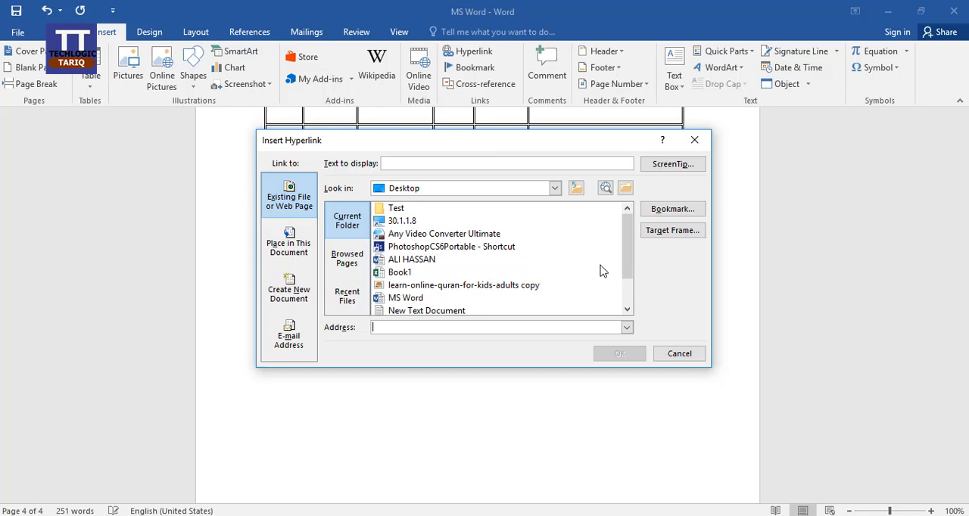
left_click(656, 216)
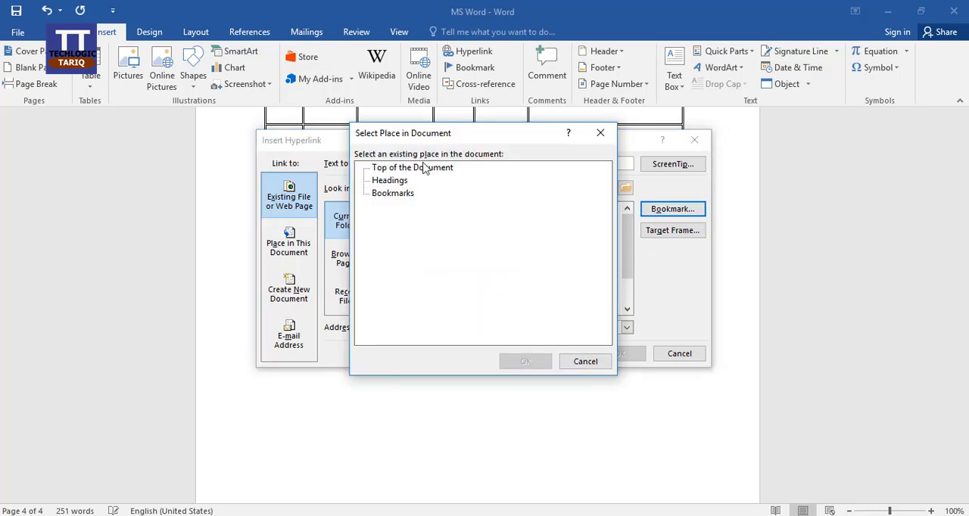
left_click(426, 170)
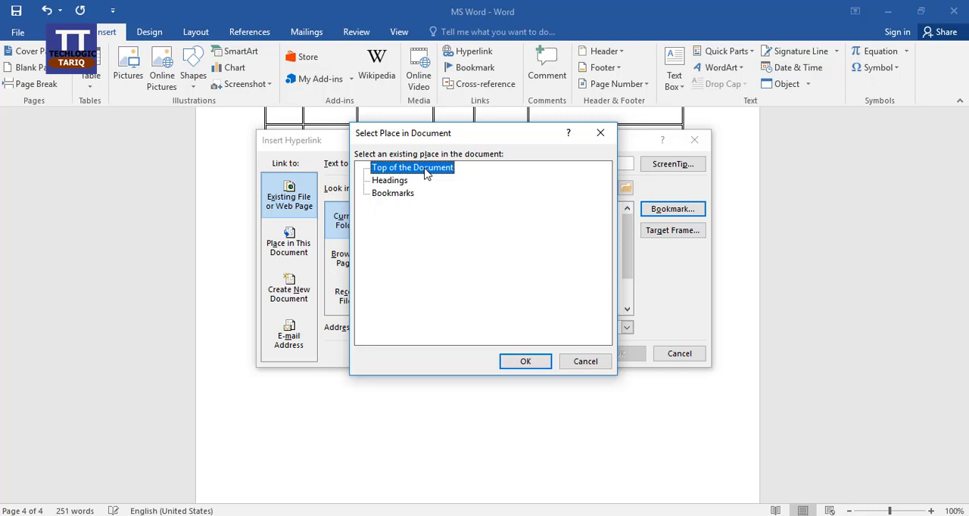
left_click(526, 362)
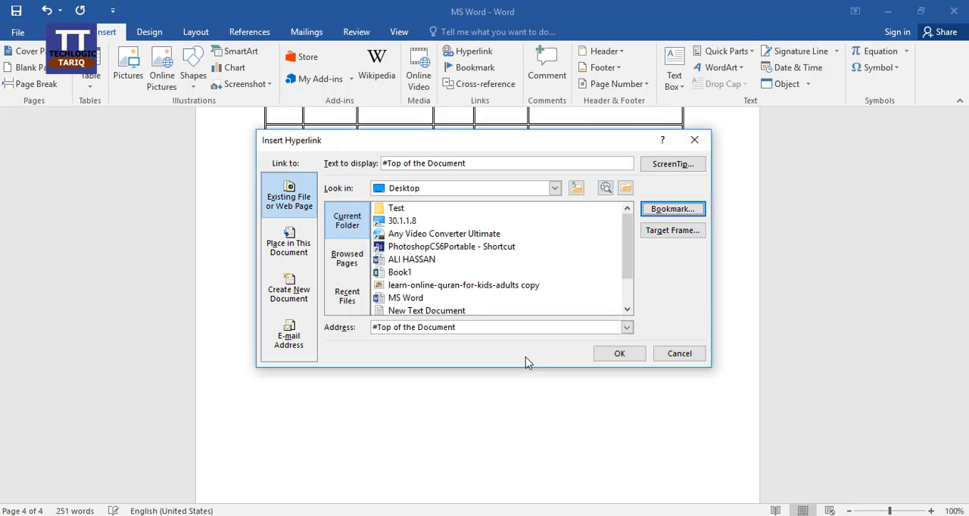
left_click(621, 354)
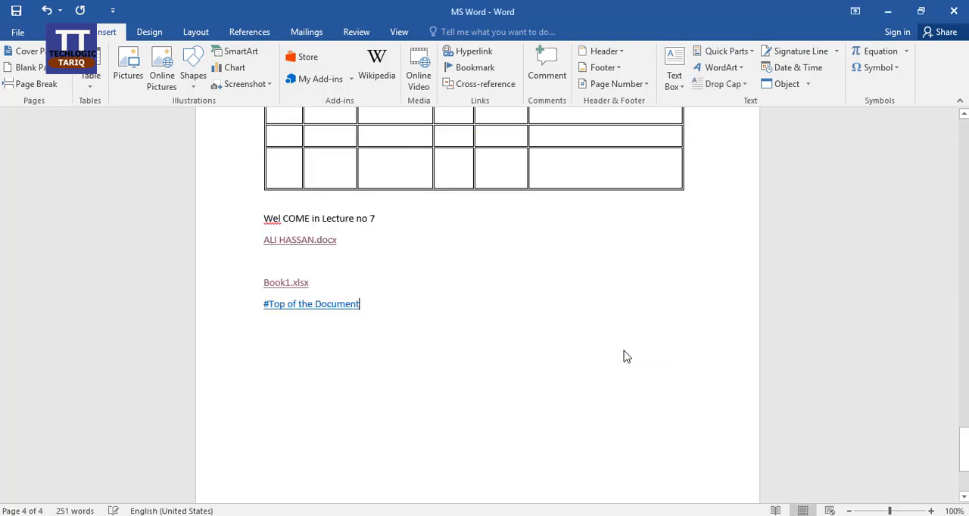
Follow the "#Top of the Document" hyperlink and look through the pages from the cover page down
left_click(340, 307, "ctrl")
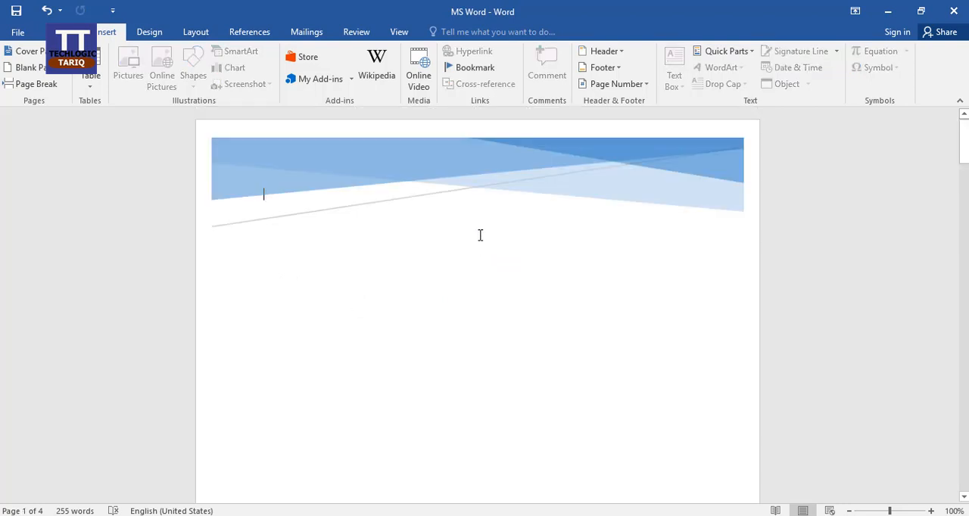
scroll(476, 238, "down", 15)
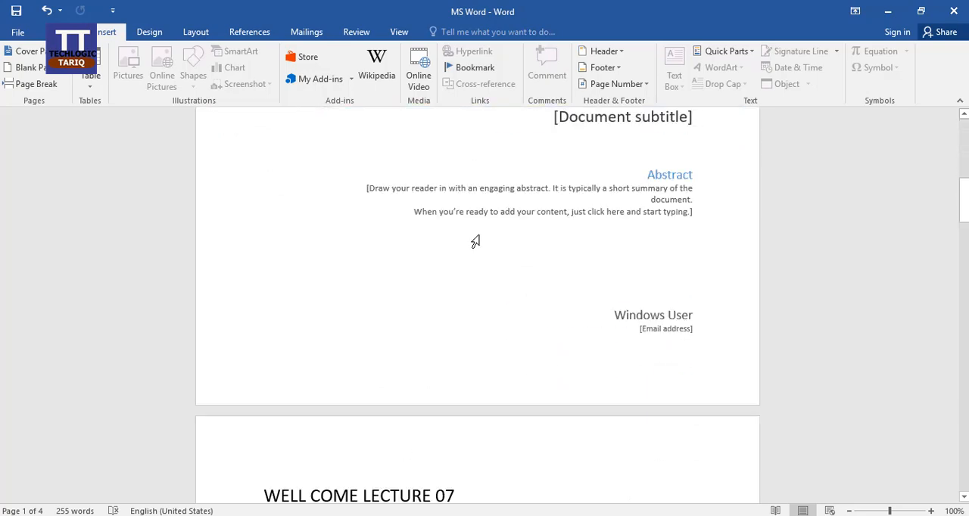
scroll(564, 338, "down", 20)
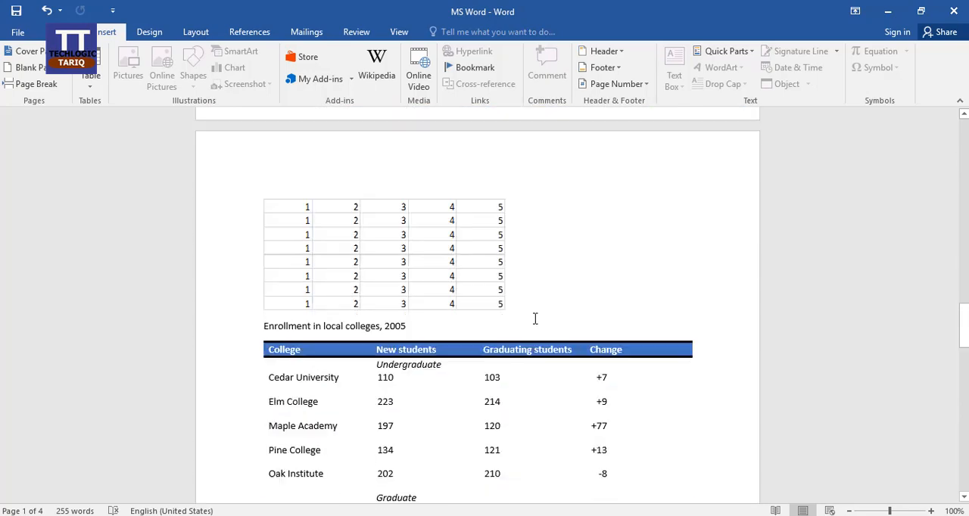
Add the comment "ABC" to the Change value of Cedar University in the Graduate section of the enrollment table
scroll(534, 319, "down", 20)
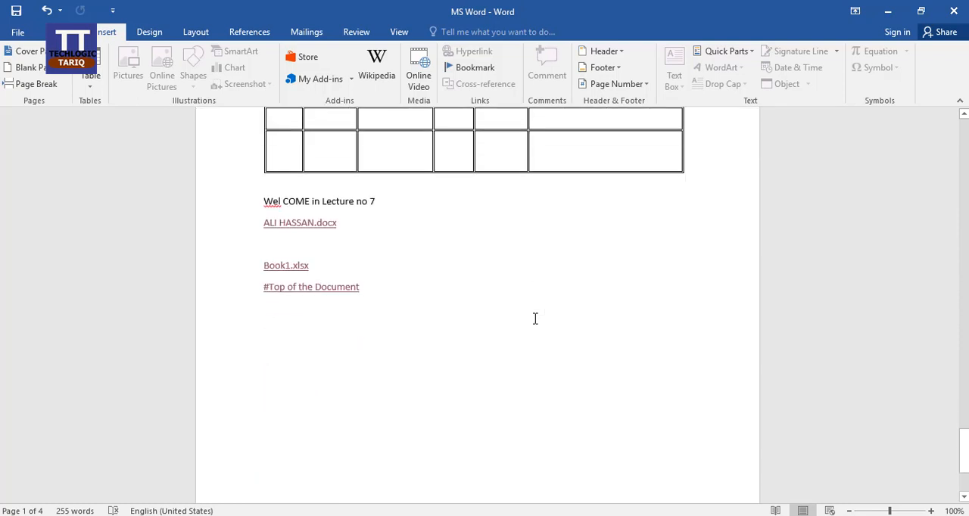
left_click(394, 183)
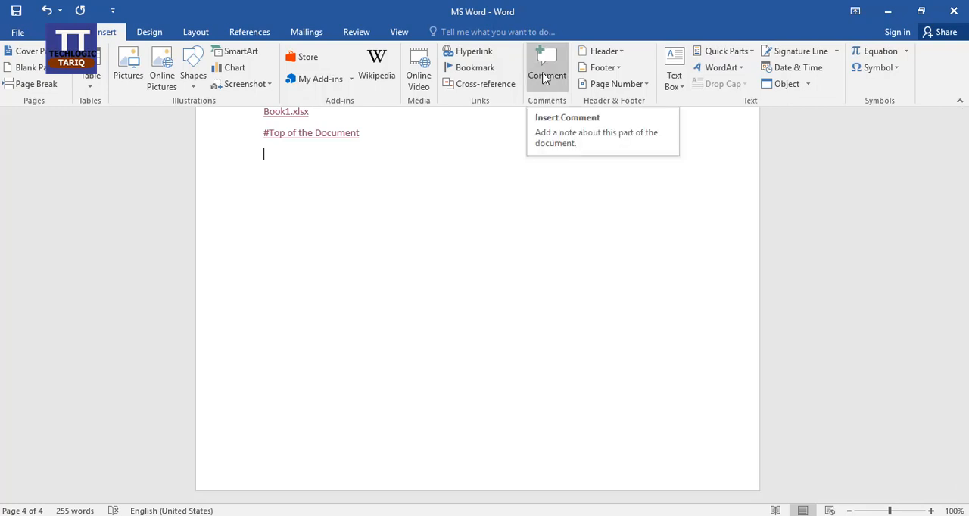
scroll(541, 255, "up", 15)
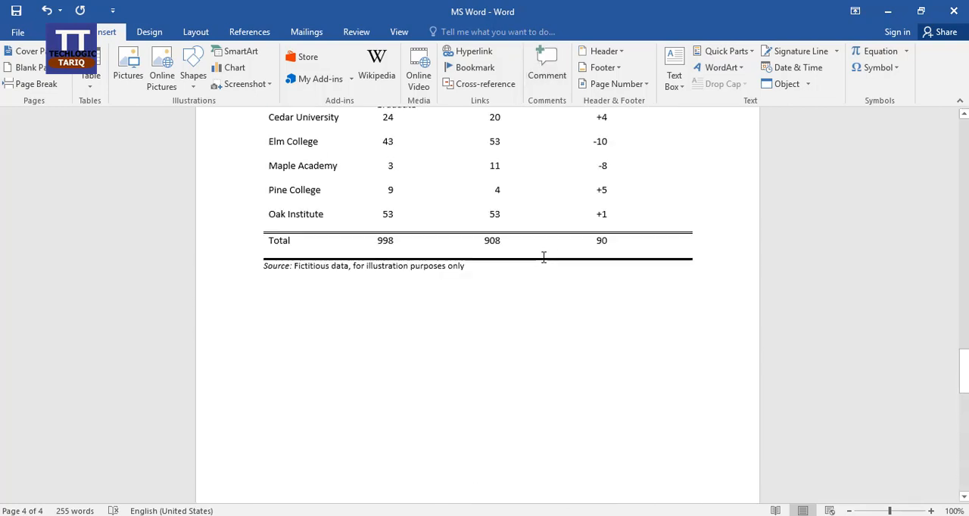
scroll(544, 257, "up", 3)
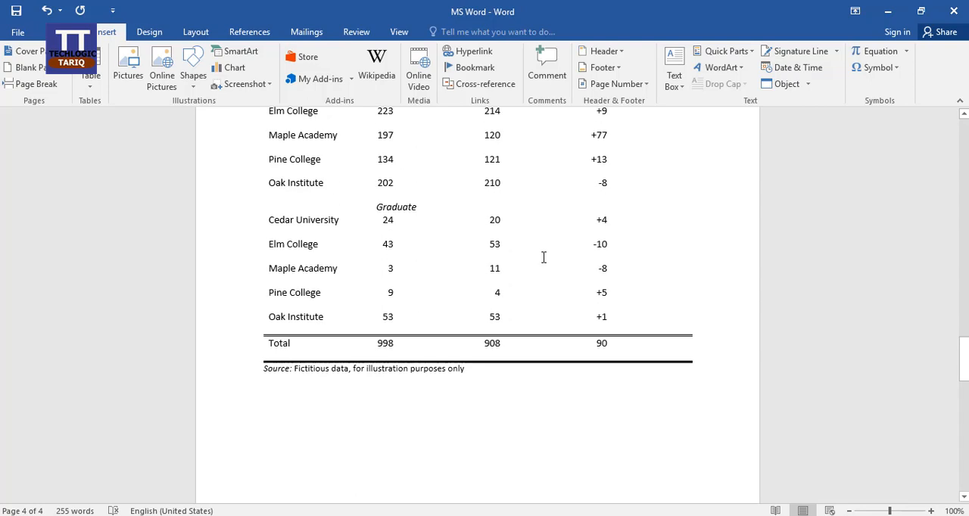
left_click(606, 219)
left_click(559, 88)
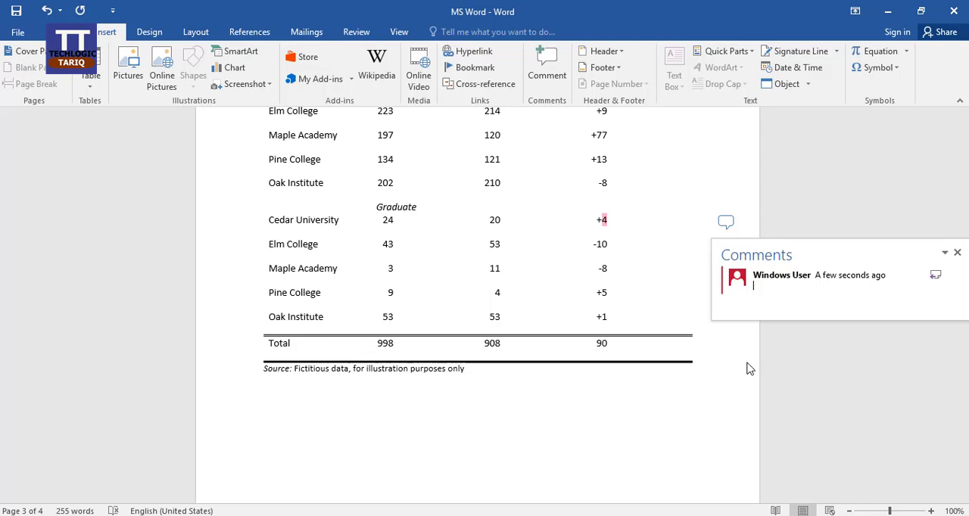
type("ABC")
left_click(783, 363)
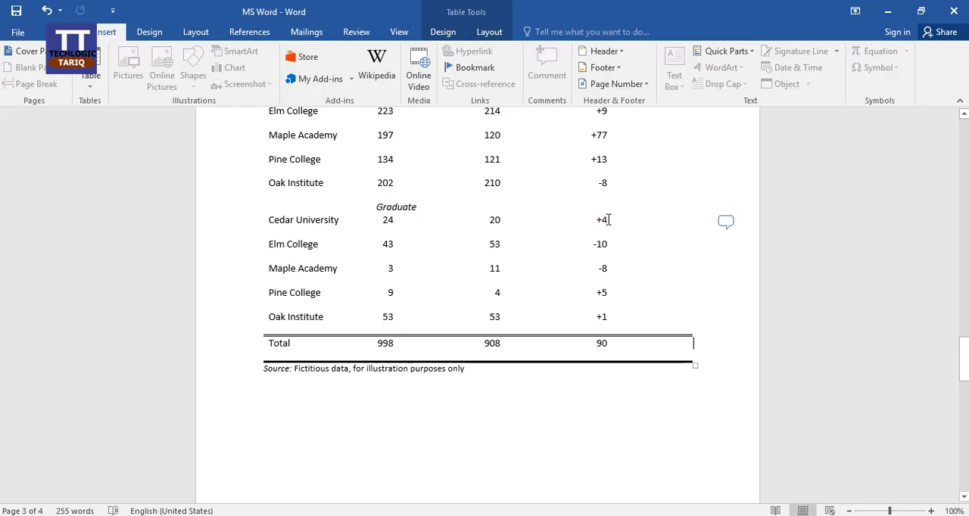
View the comment beside the graduate Cedar University row from its marker, close it, and view it again
left_click(724, 223)
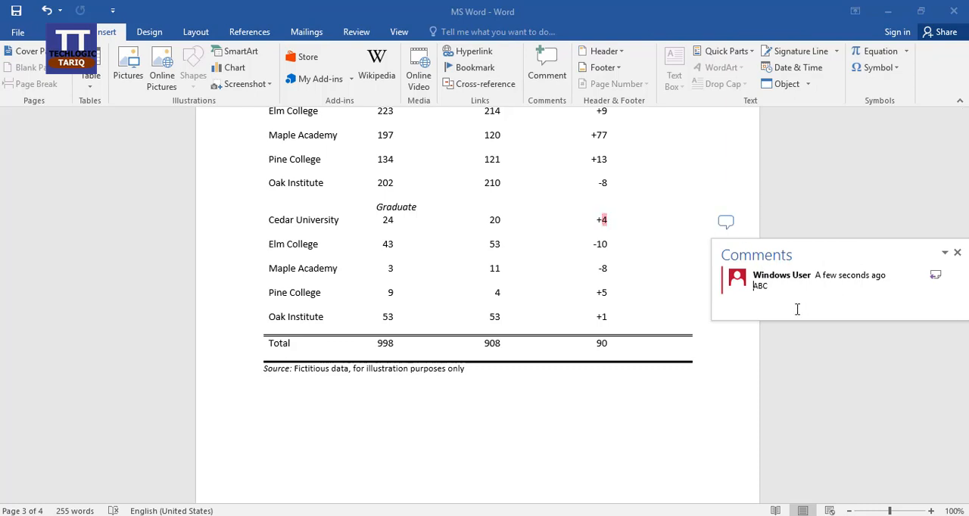
left_click(958, 253)
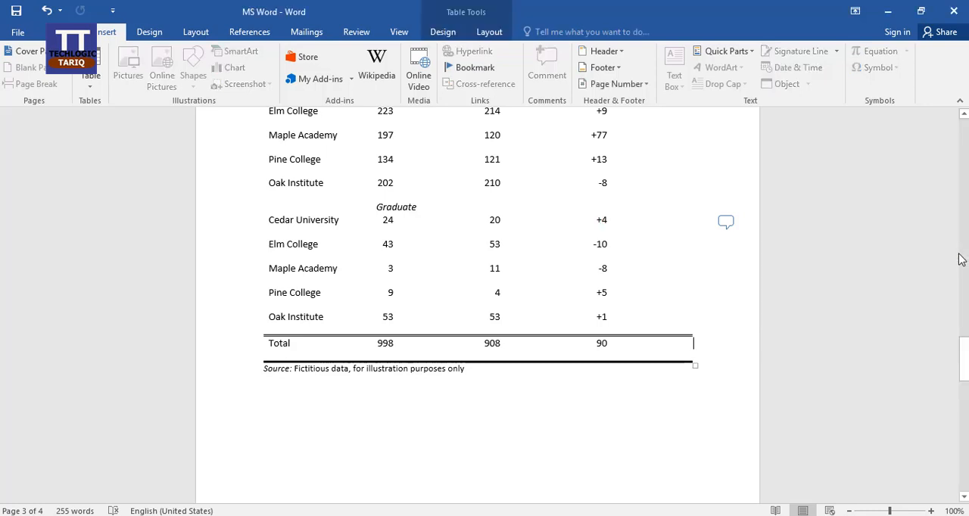
left_click(724, 222)
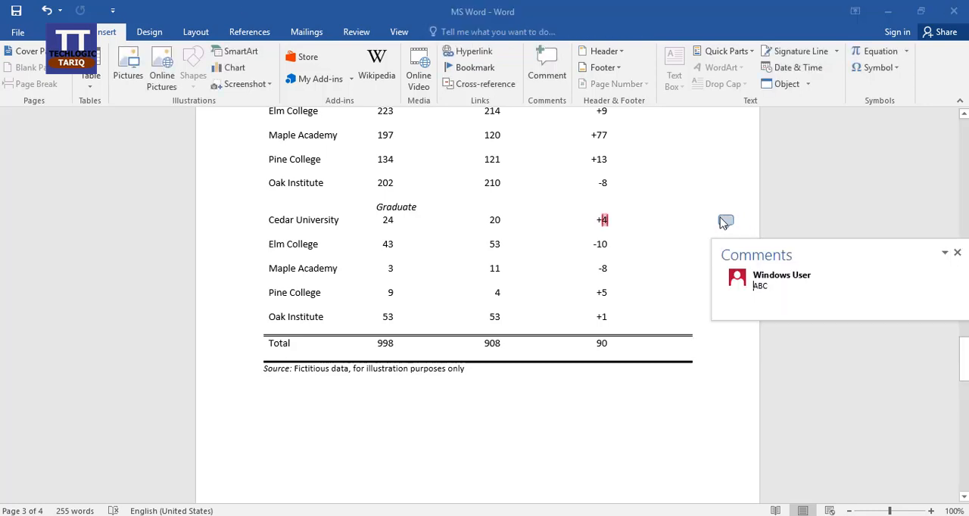
Delete the comment from the graduate Cedar University row, and place the cursor below the table's source line
right_click(605, 221)
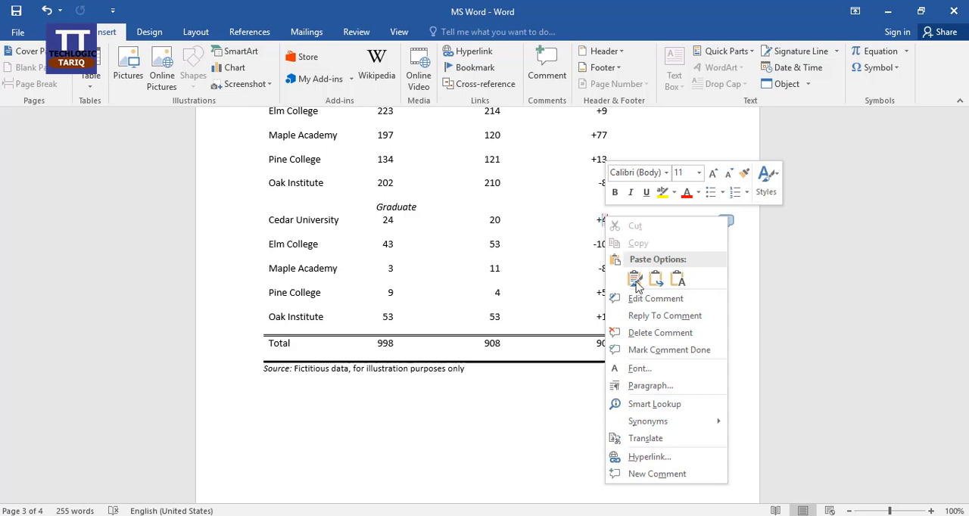
left_click(659, 333)
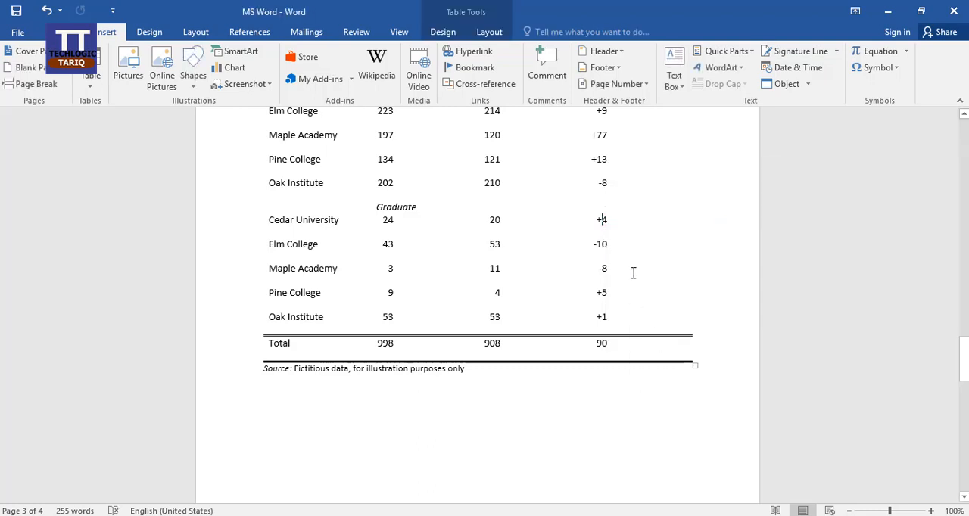
left_click(635, 224)
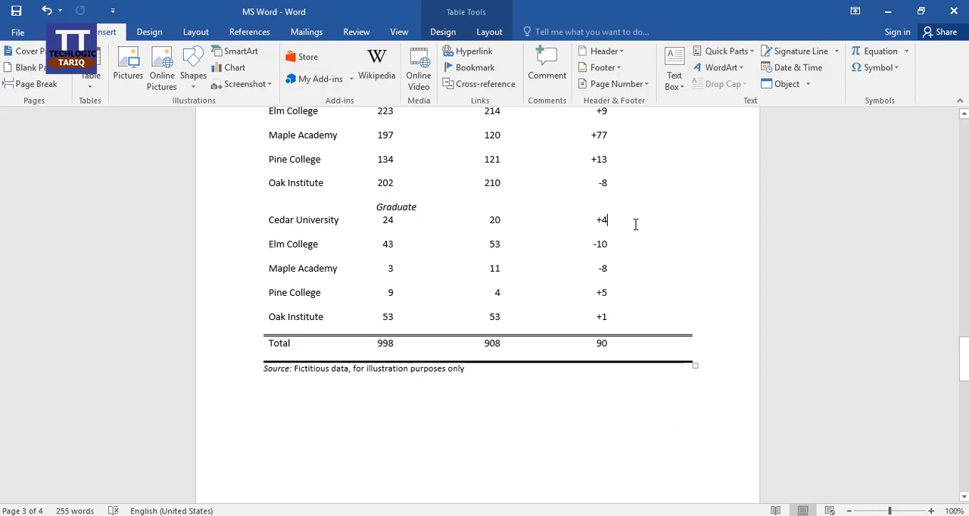
left_click(447, 388)
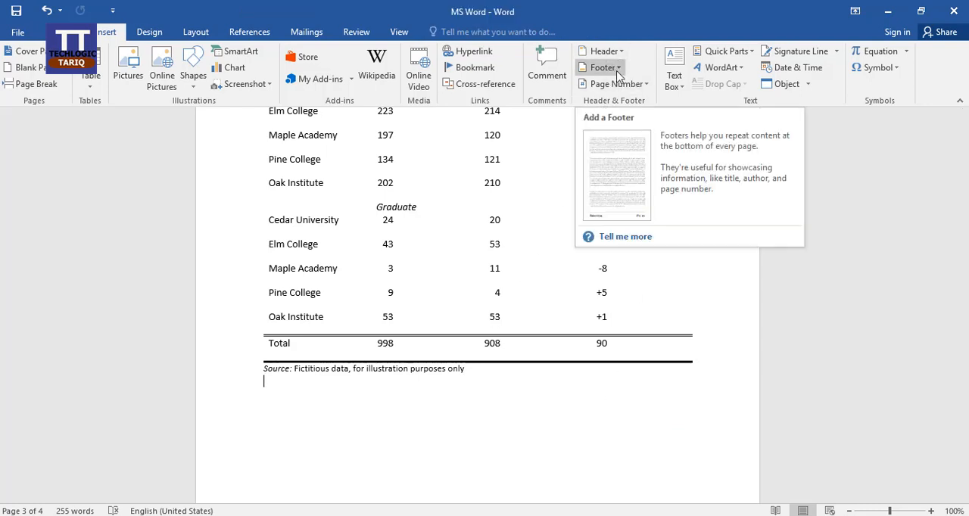
Examine the upper and lower margins of the document pages where headers and footers are placed
scroll(626, 320, "up", 5)
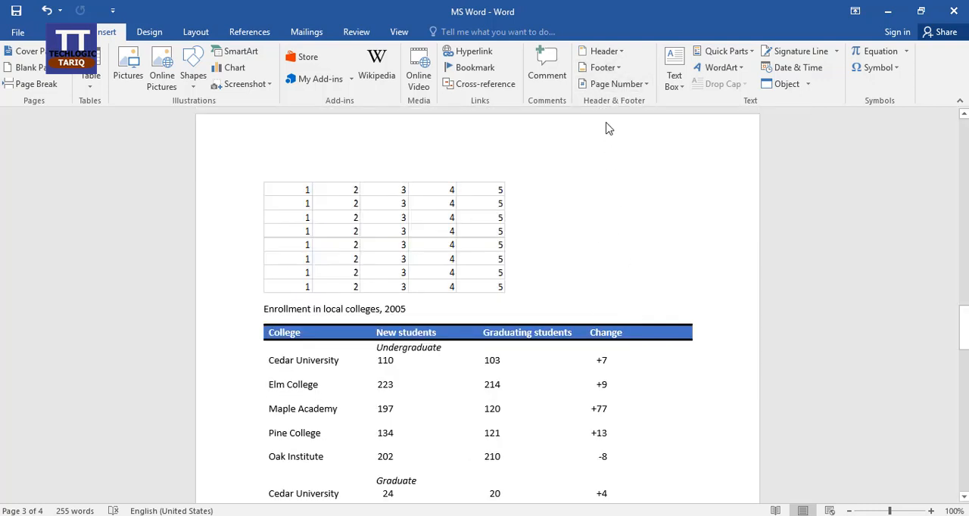
scroll(606, 462, "up", 3)
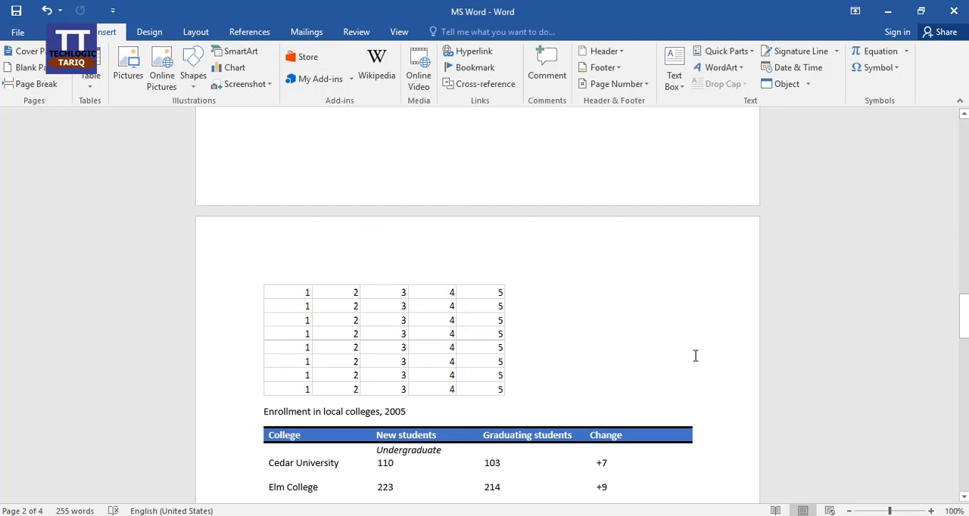
scroll(695, 356, "down", 20)
scroll(604, 377, "up", 5)
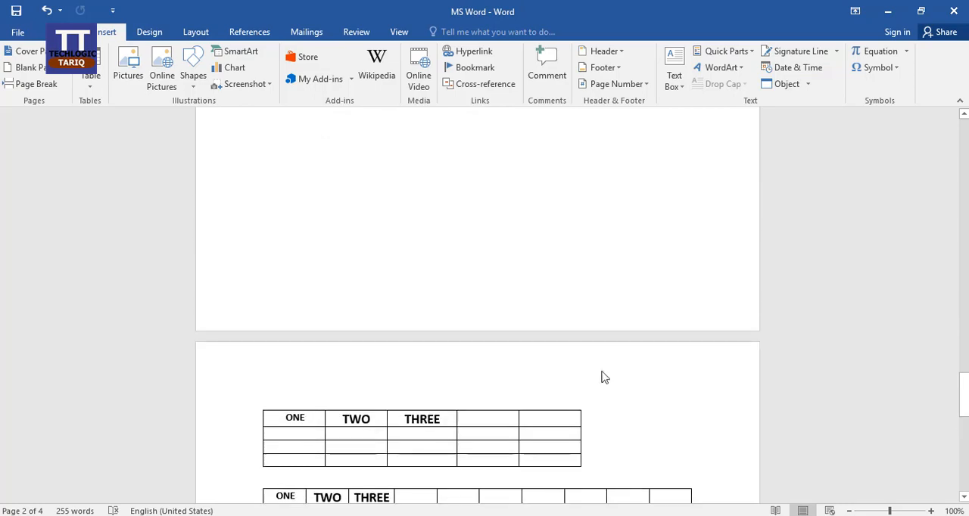
scroll(666, 321, "up", 6)
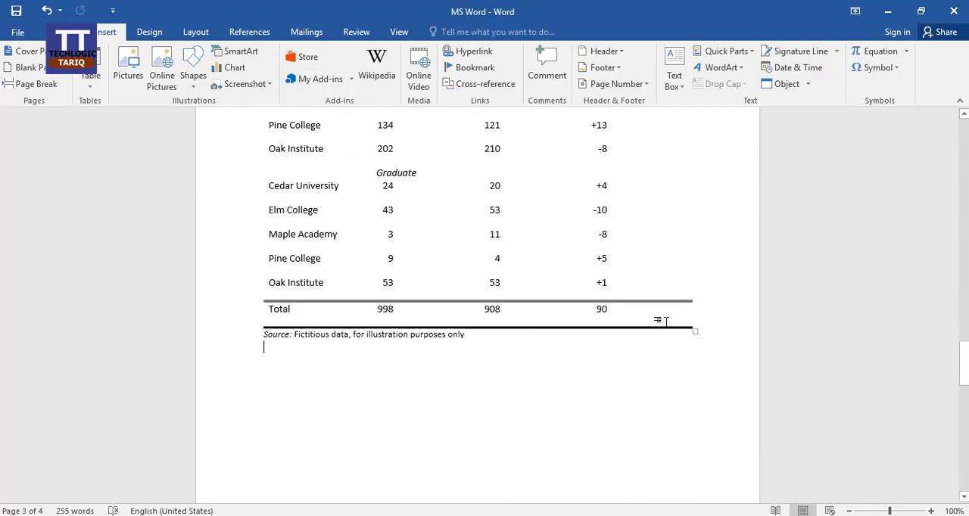
scroll(666, 321, "up", 5)
scroll(660, 319, "up", 4)
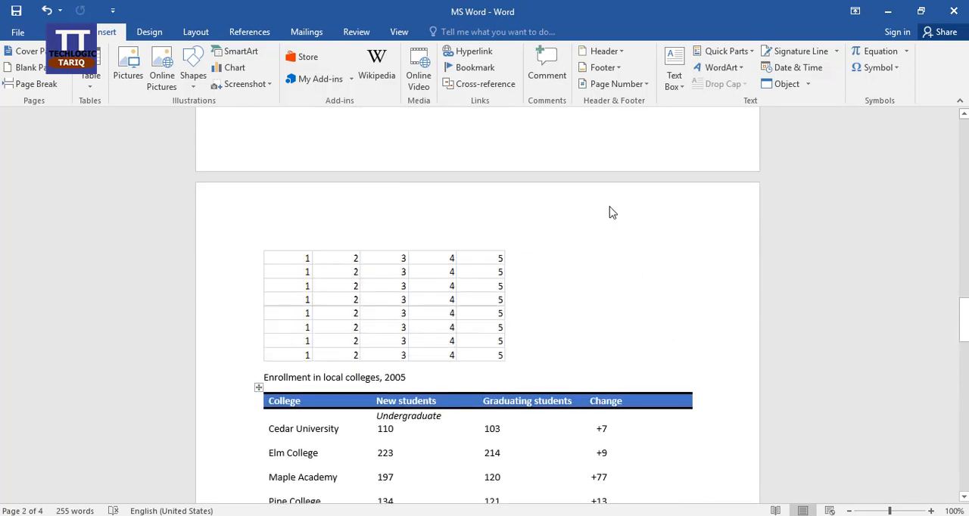
scroll(671, 439, "down", 7)
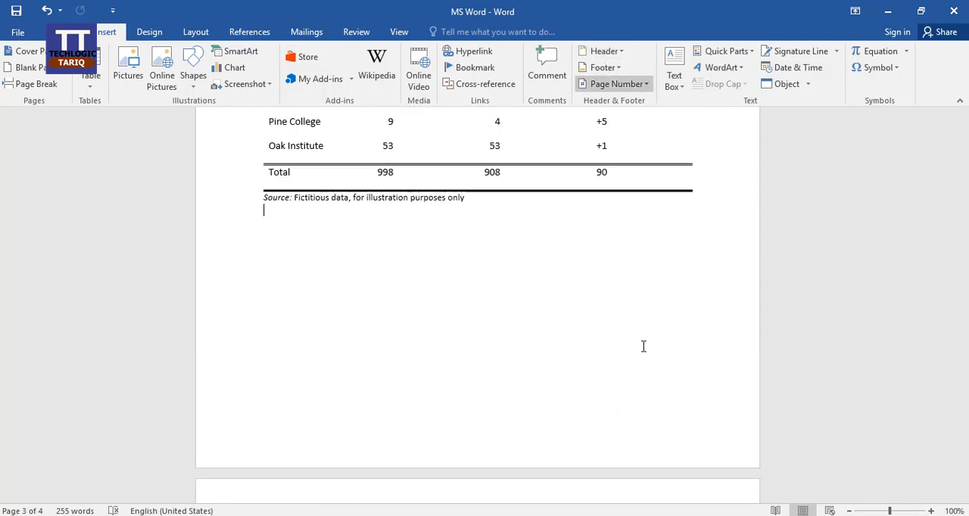
scroll(644, 346, "up", 9)
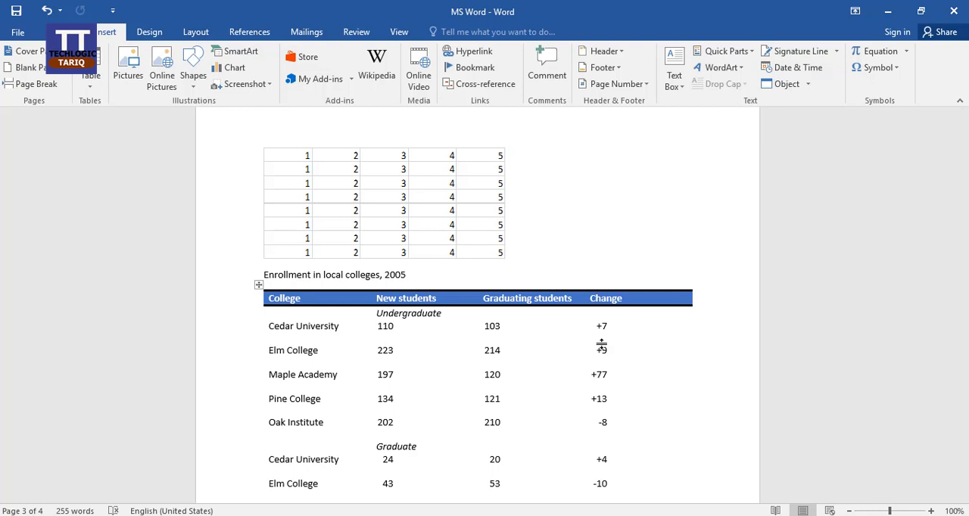
scroll(601, 347, "up", 5)
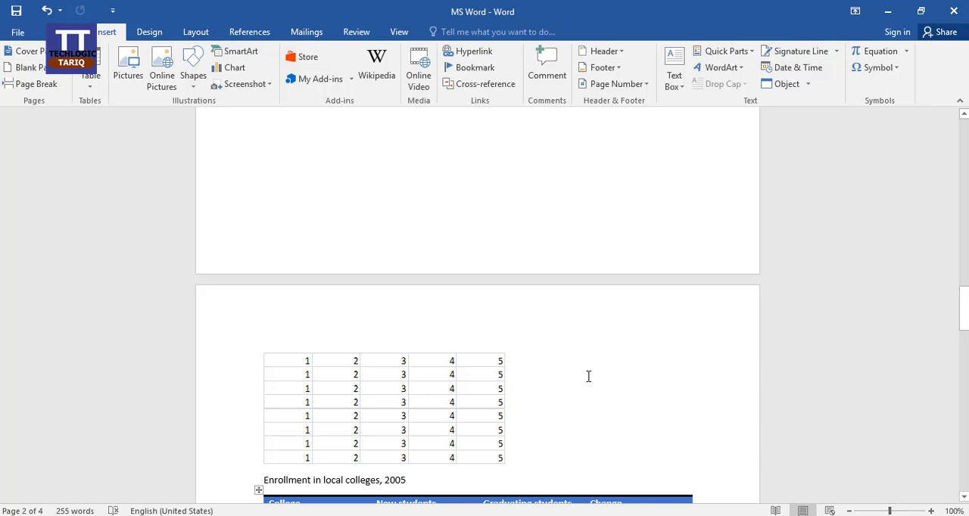
scroll(588, 376, "down", 2)
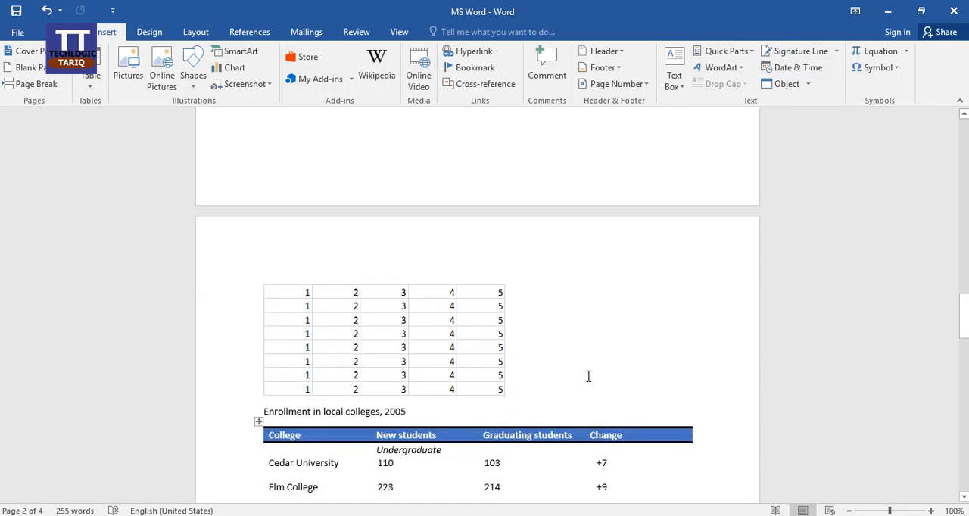
scroll(591, 371, "up", 6)
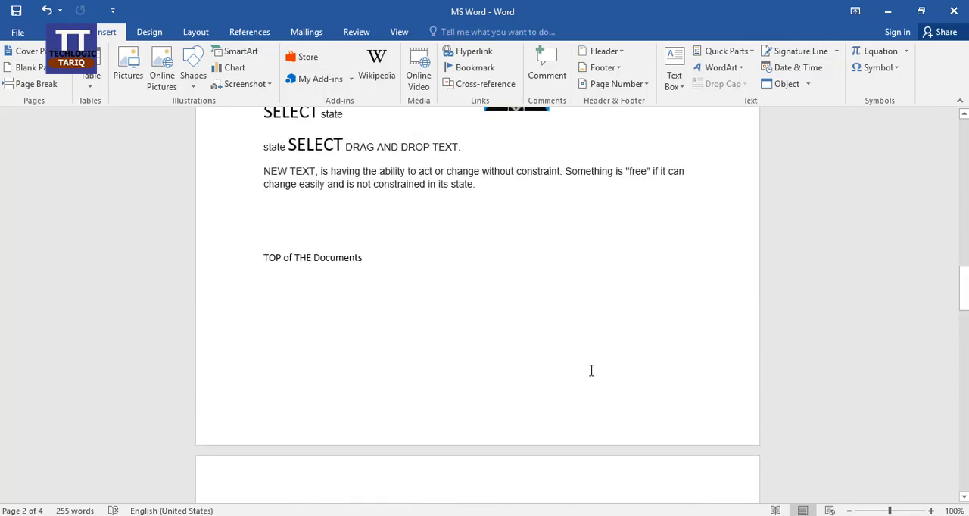
scroll(591, 371, "down", 3)
scroll(591, 372, "down", 2)
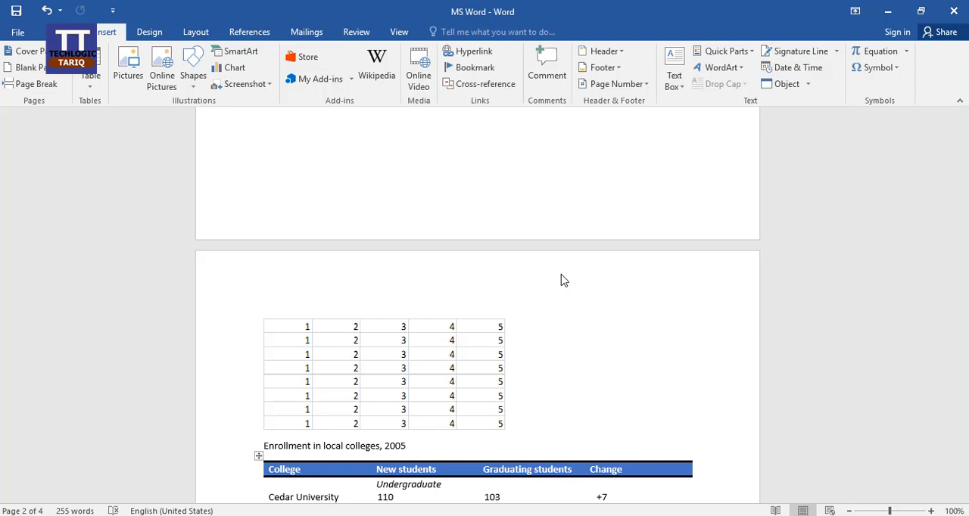
Browse the built-in header designs and insert the Integral header into the document
left_click(622, 53)
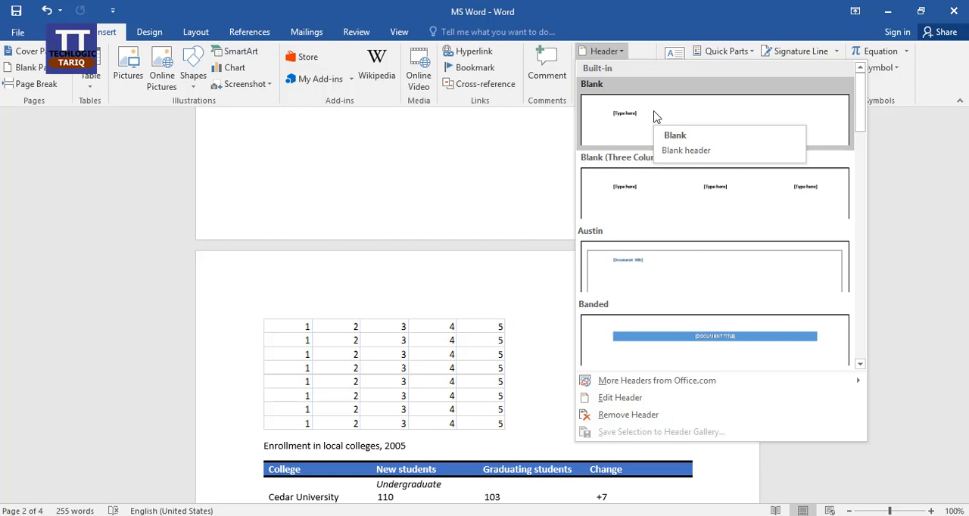
scroll(729, 177, "down", 3)
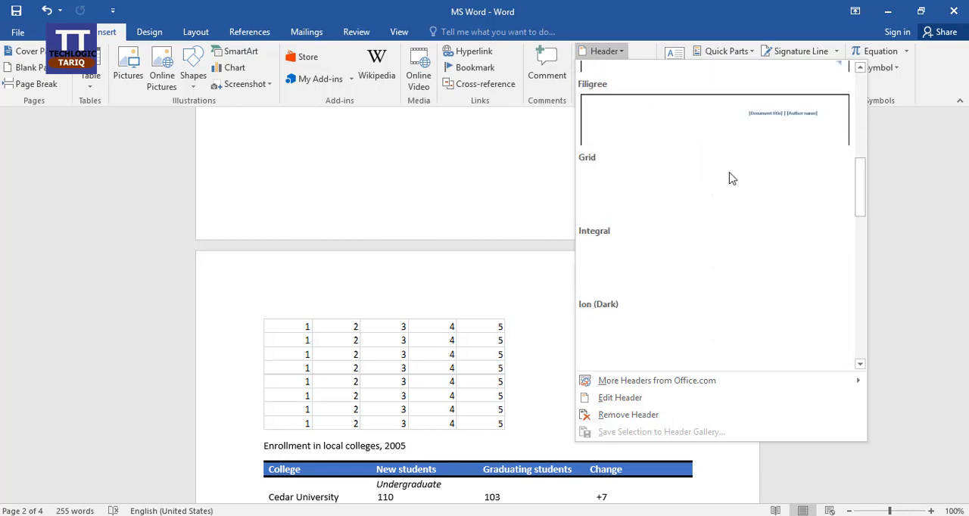
scroll(643, 140, "up", 4)
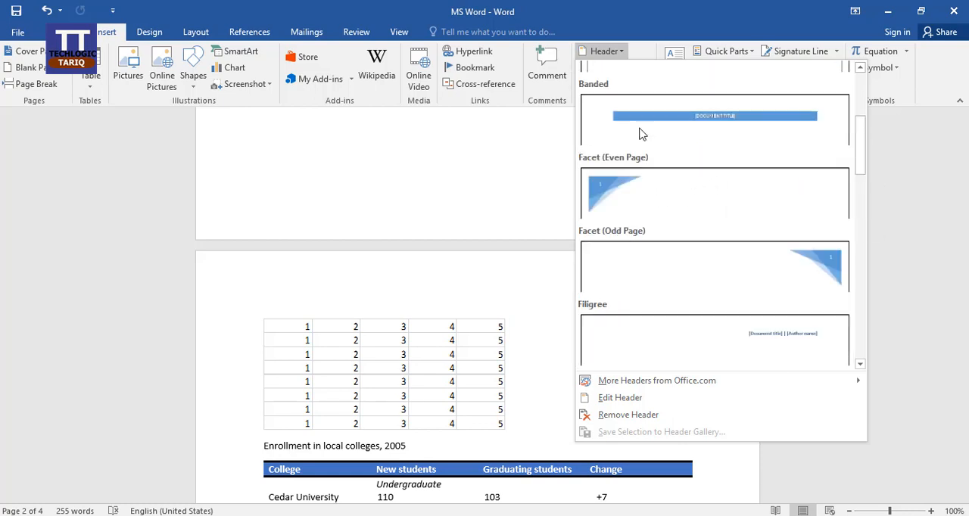
scroll(674, 212, "down", 3)
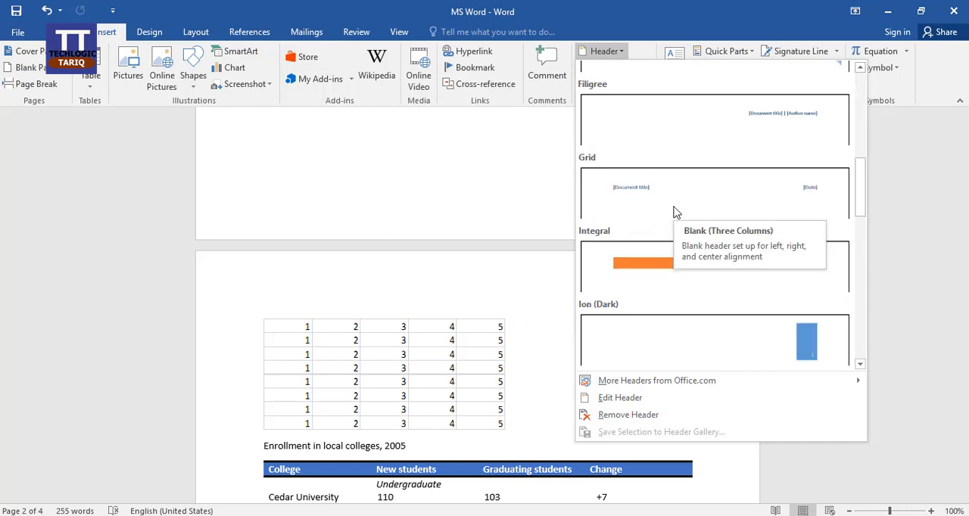
scroll(720, 221, "down", 3)
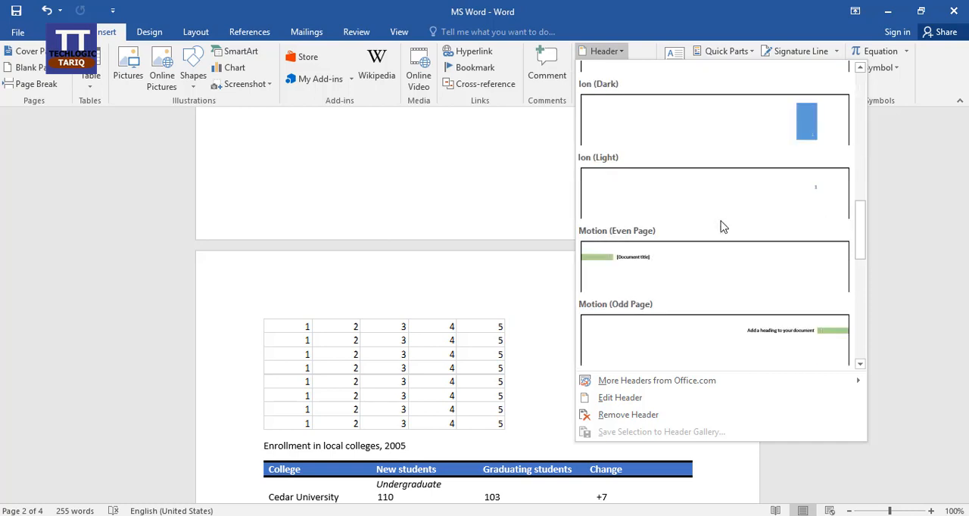
scroll(720, 206, "up", 3)
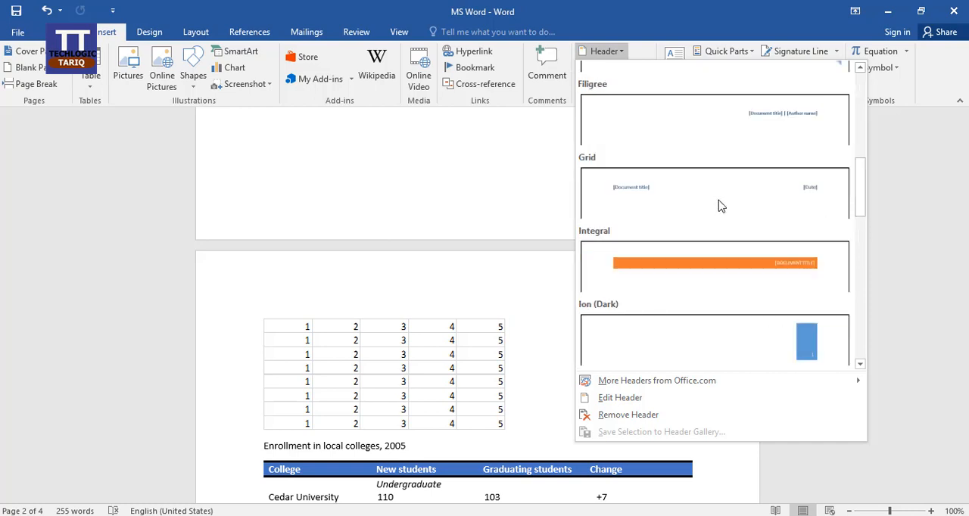
left_click(711, 280)
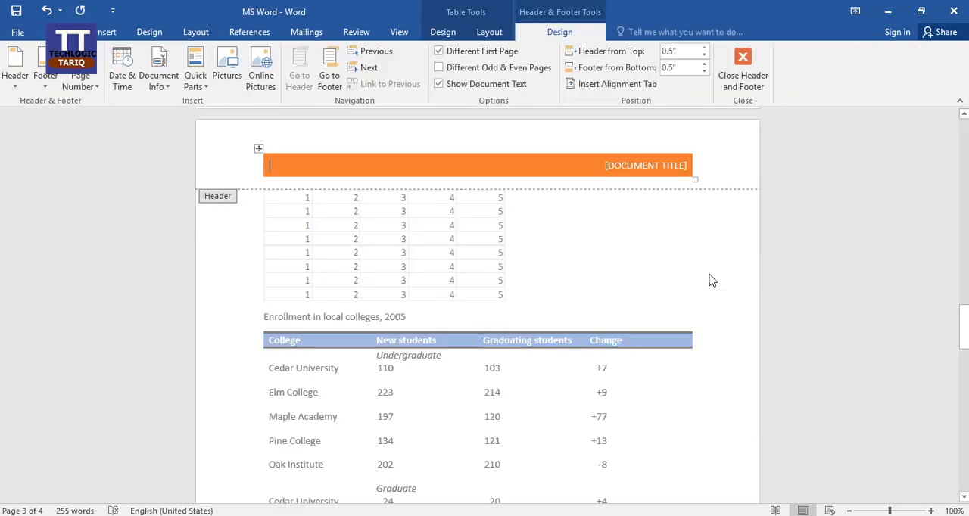
Replace the document title placeholder in the orange header band with the person's full name
left_click(636, 167)
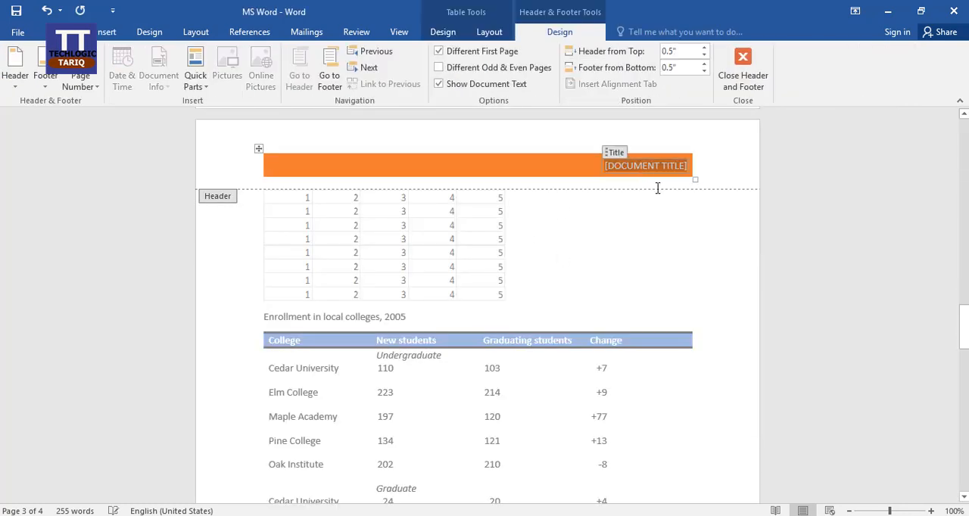
left_click(617, 158)
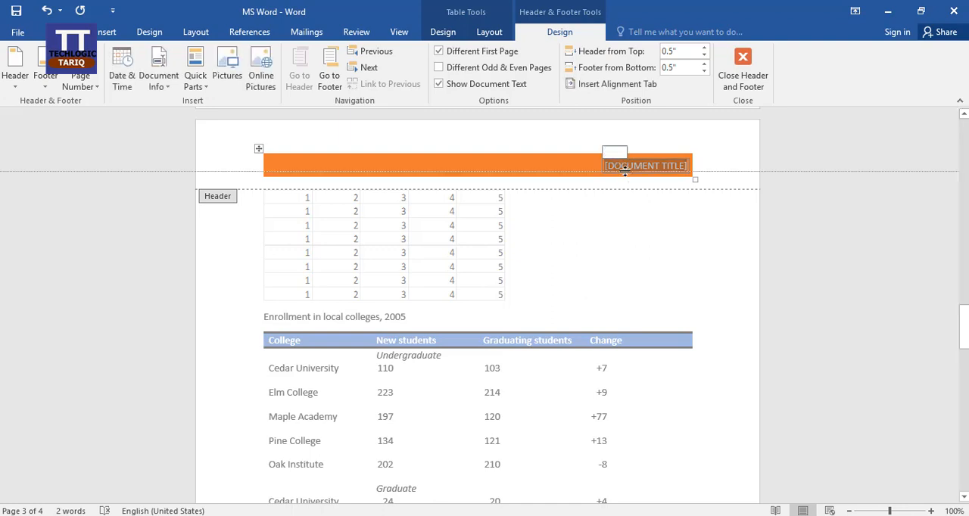
triple_click(625, 172)
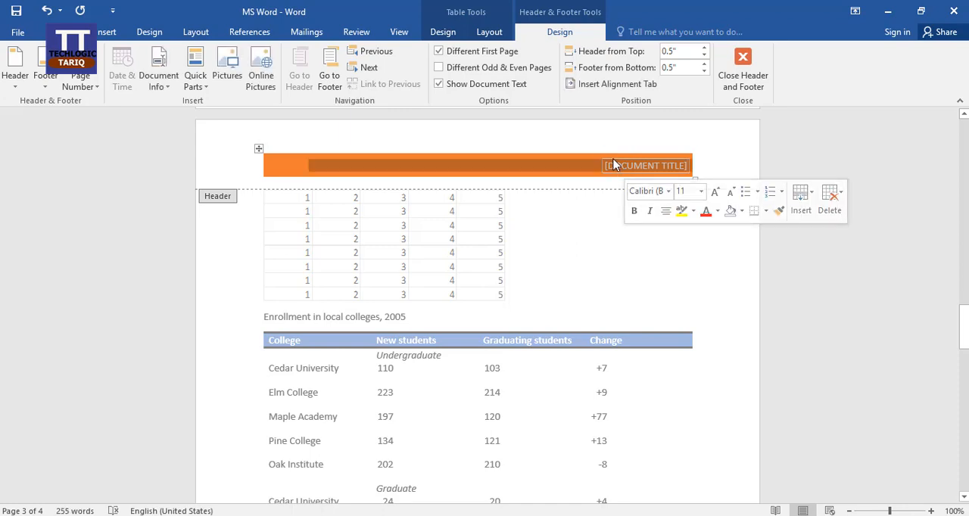
type("HEA")
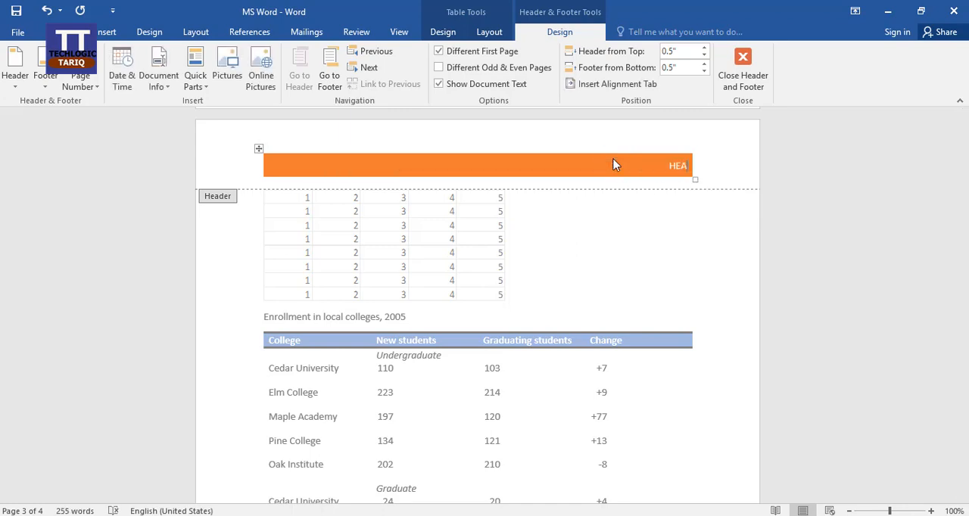
type("DER")
key("BackSpace")
key("BackSpace")
key("BackSpace")
key("BackSpace")
key("BackSpace")
key("BackSpace")
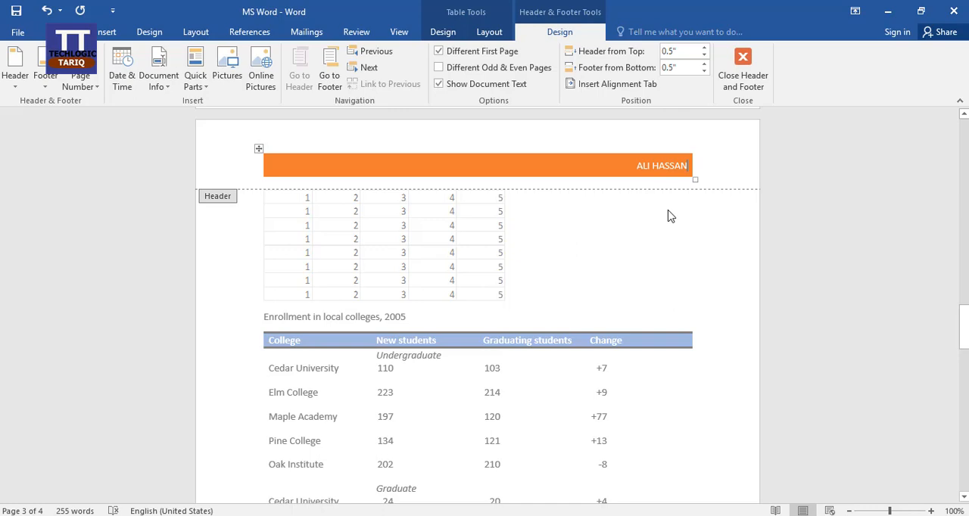
Leave header editing and examine the orange header band across all pages, including the cover page
key("Escape")
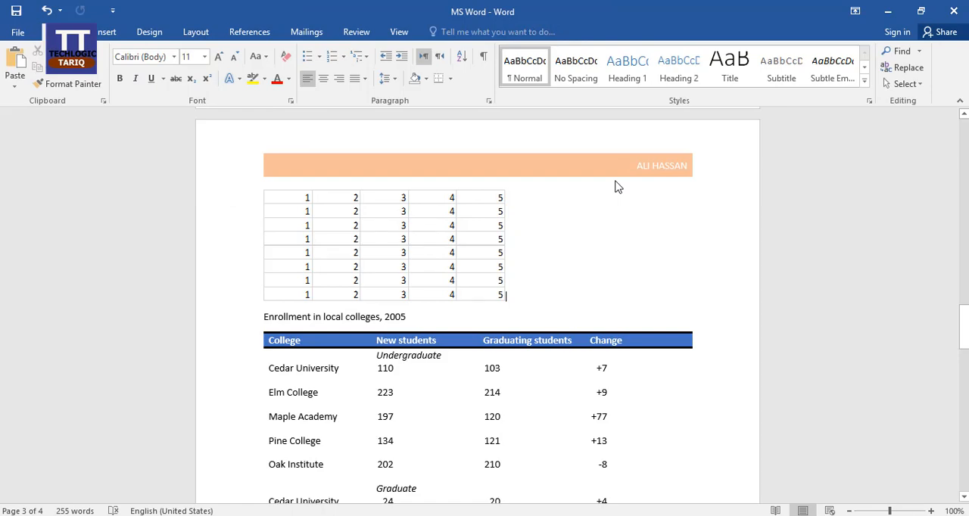
scroll(669, 287, "down", 10)
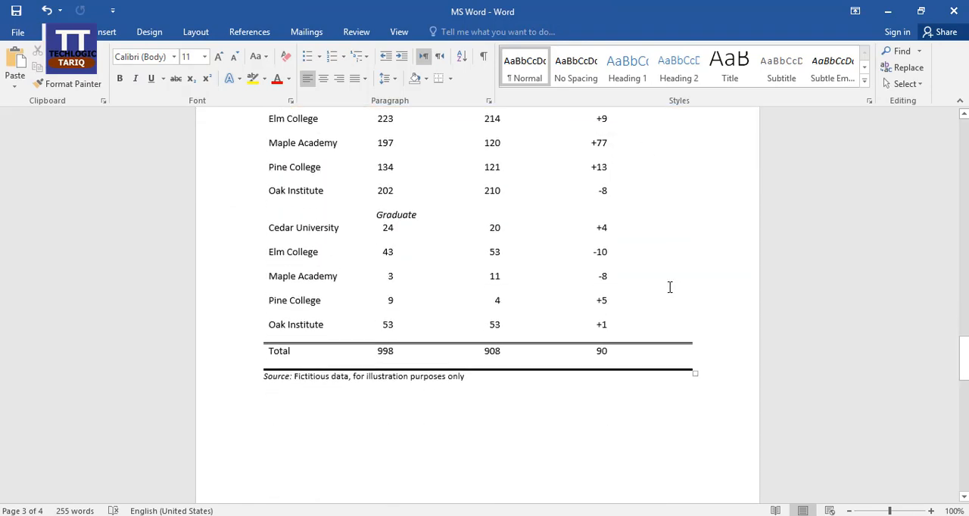
scroll(670, 287, "down", 2)
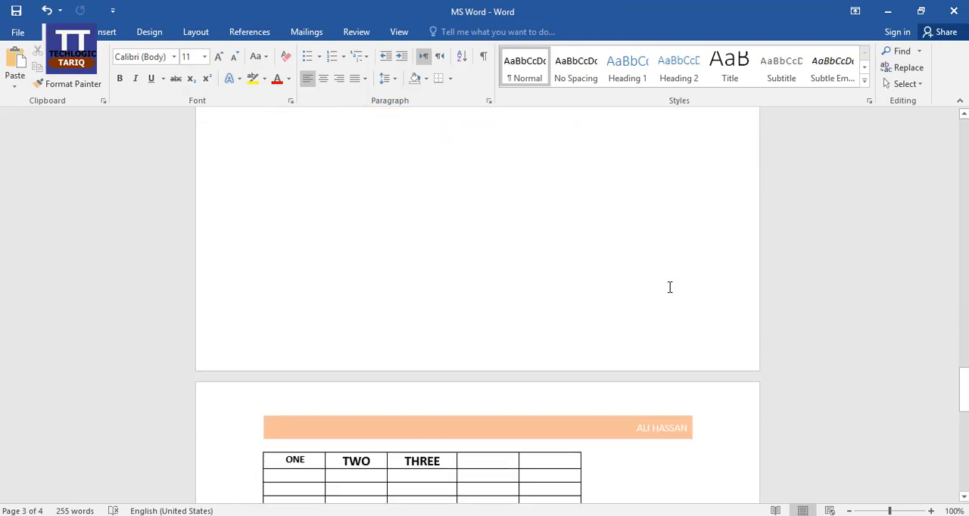
scroll(670, 287, "up", 20)
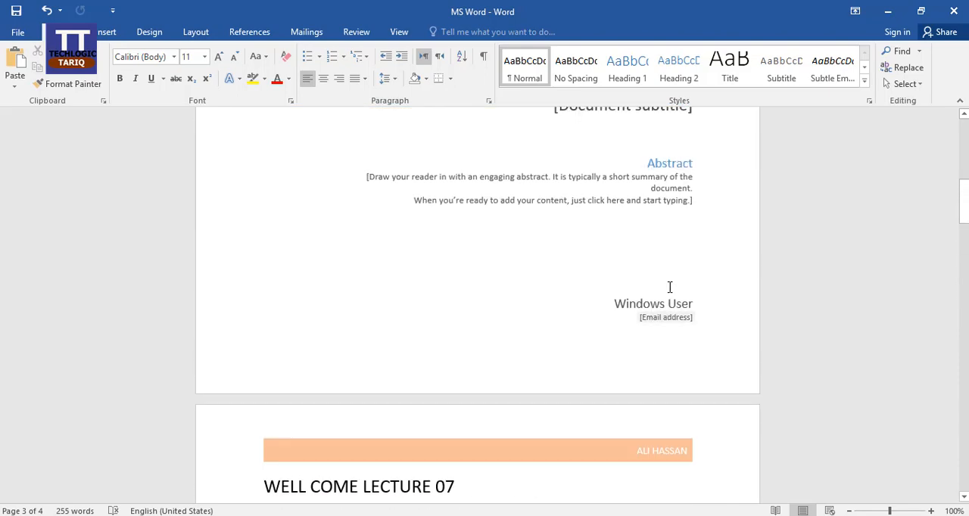
scroll(669, 287, "up", 10)
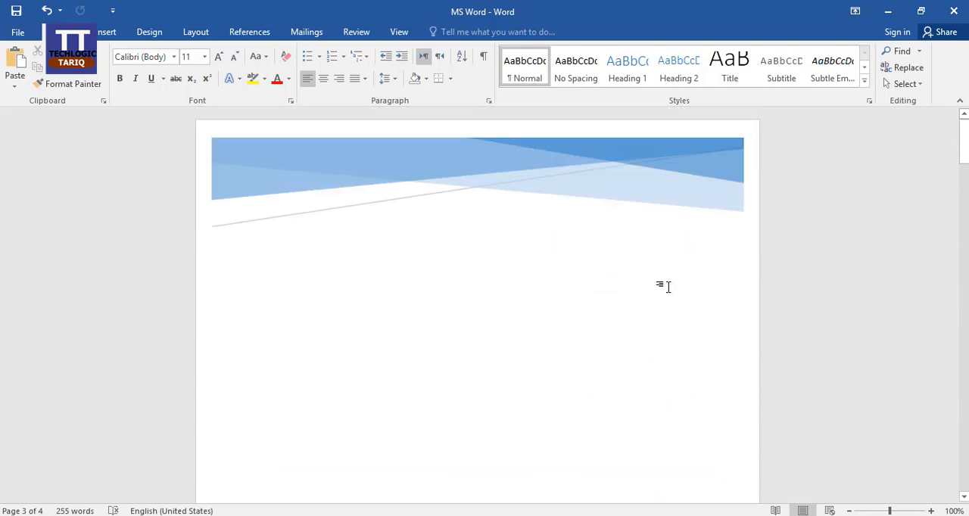
scroll(668, 287, "down", 13)
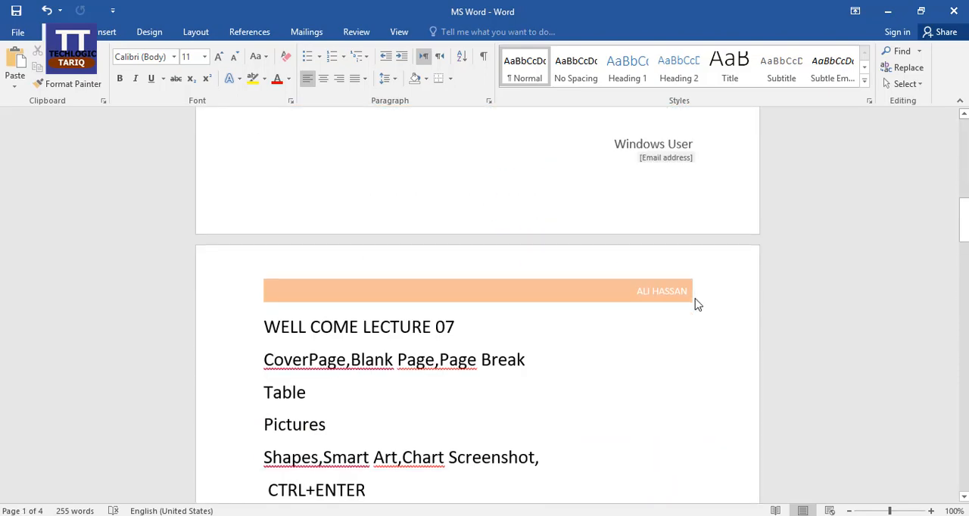
scroll(674, 306, "down", 10)
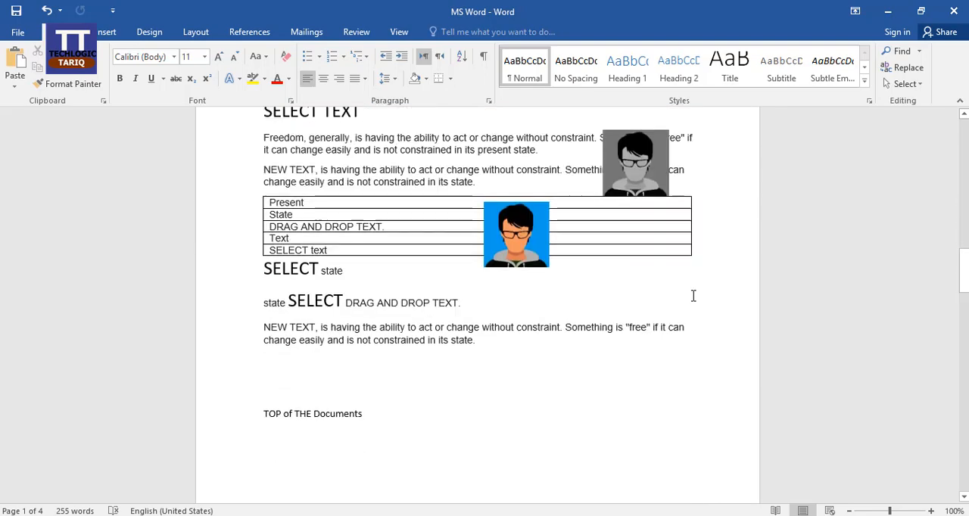
scroll(693, 296, "down", 8)
scroll(695, 302, "down", 13)
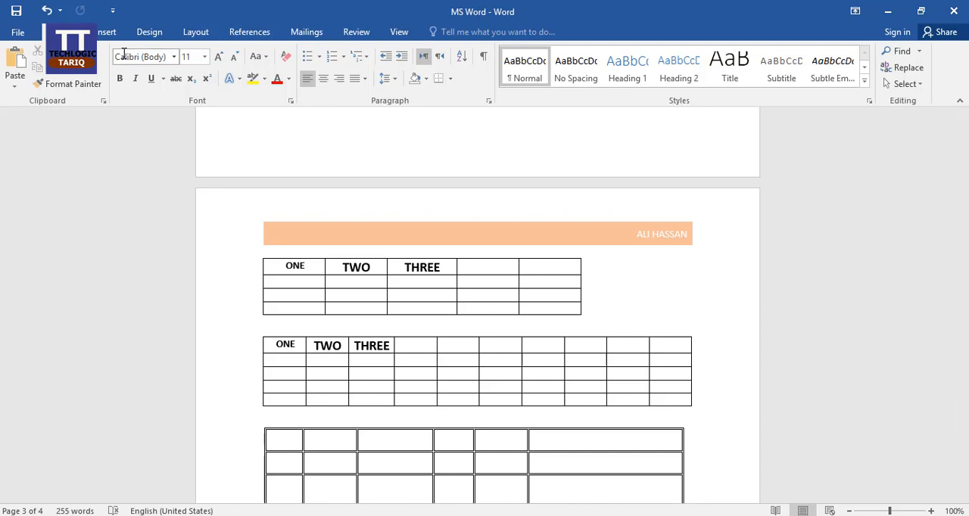
Browse the built-in footer designs and insert the Integral footer into the document
left_click(104, 32)
left_click(616, 67)
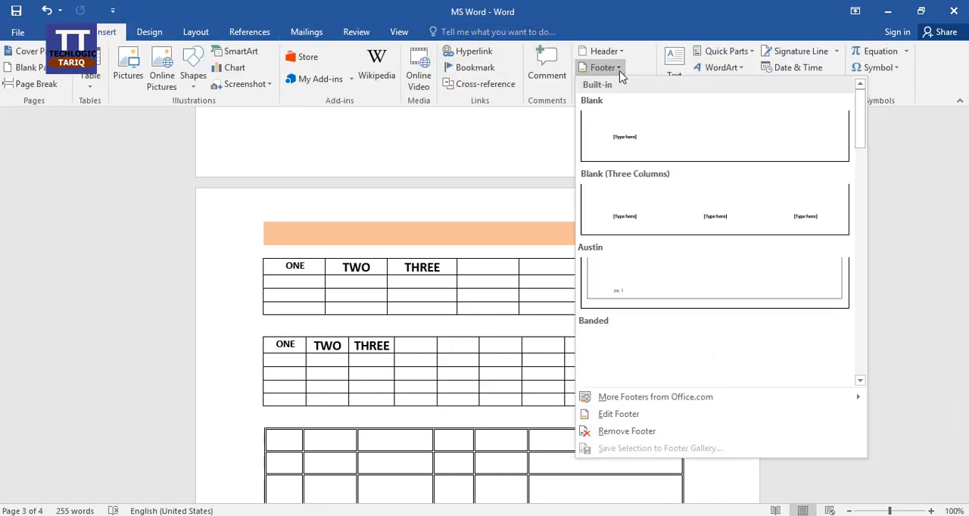
scroll(725, 255, "down", 5)
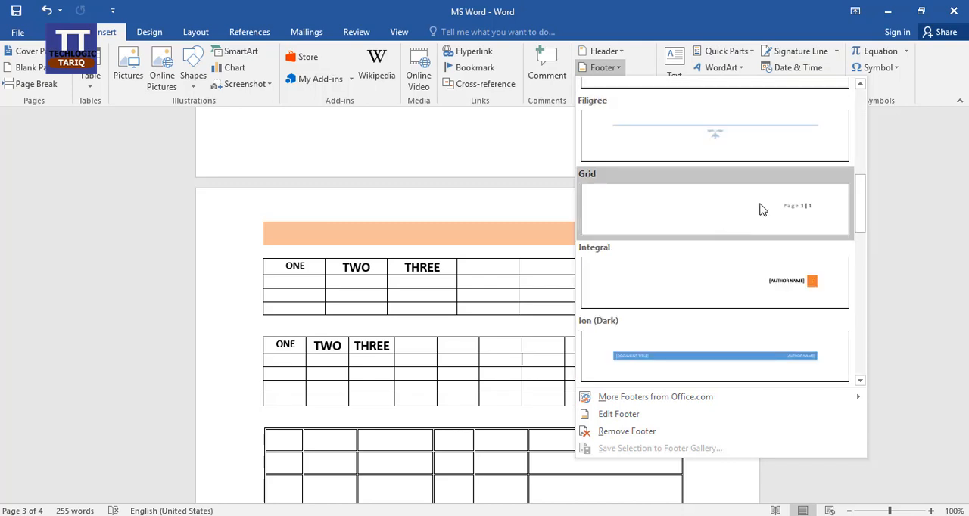
left_click(796, 277)
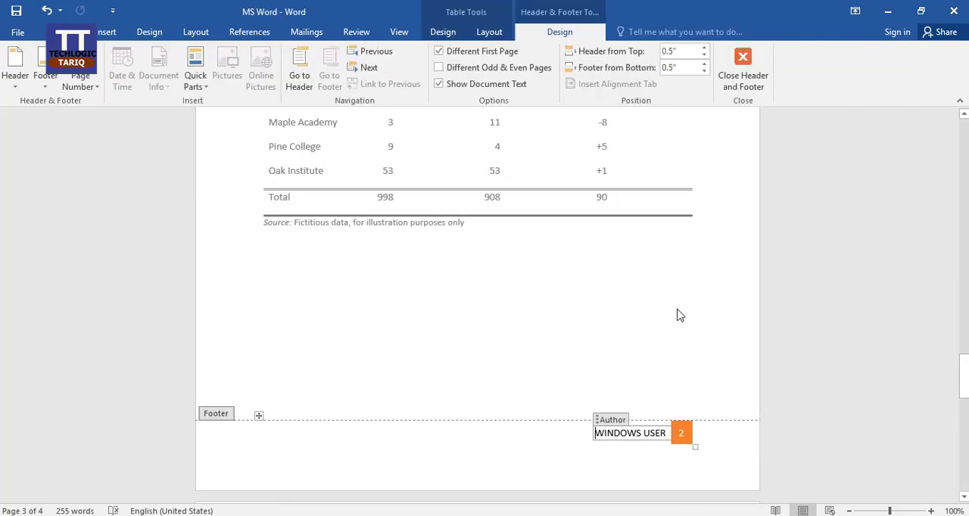
Replace the author text in the footer with TECHLOGIC TARIQ and leave footer editing
left_click(645, 463)
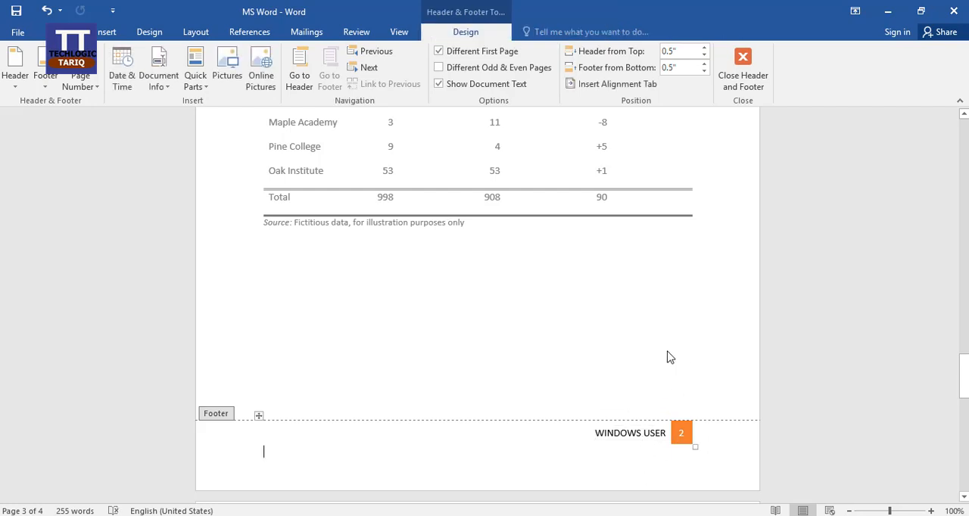
left_click(627, 435)
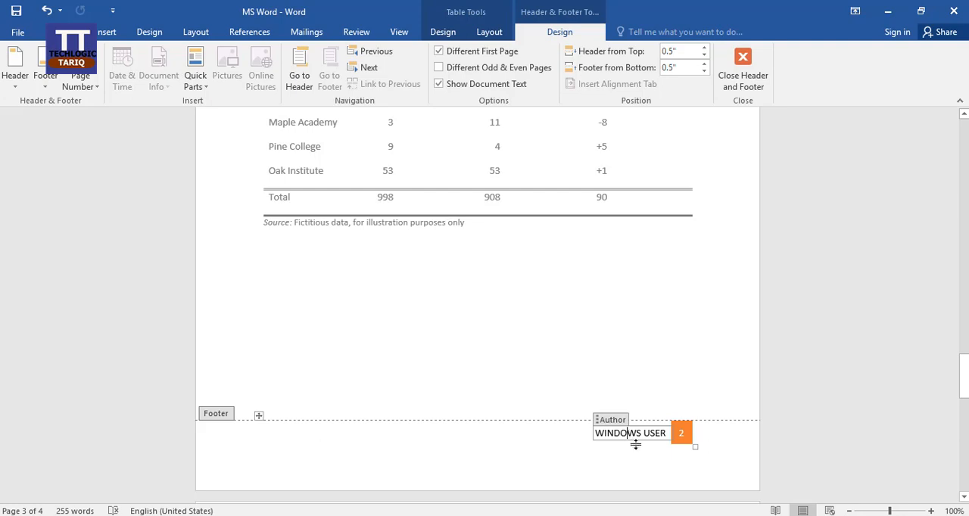
key("shift+Left")
key("shift+Left")
key("shift+Left")
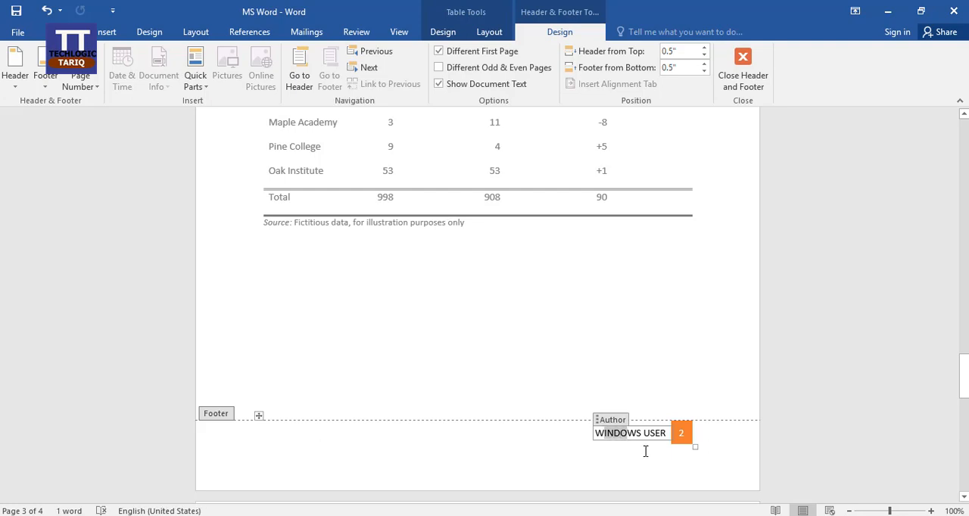
key("shift+Right")
key("Left")
key("Left")
key("Left")
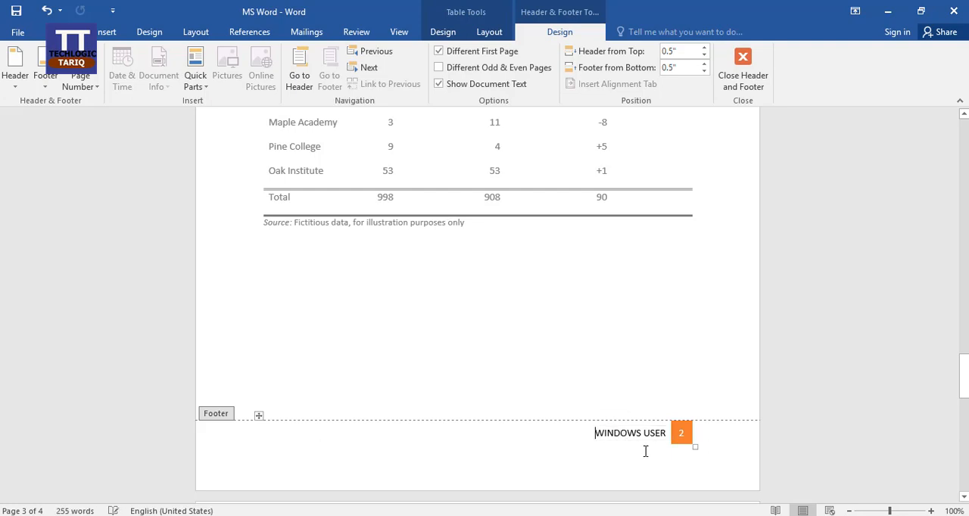
key("Right")
key("shift+Right")
key("shift+Right")
key("shift+Right")
key("shift+Right")
key("shift+Right")
key("shift+Right")
key("shift+Right")
key("shift+Right")
key("shift+Right")
key("shift+Right")
key("shift+Right")
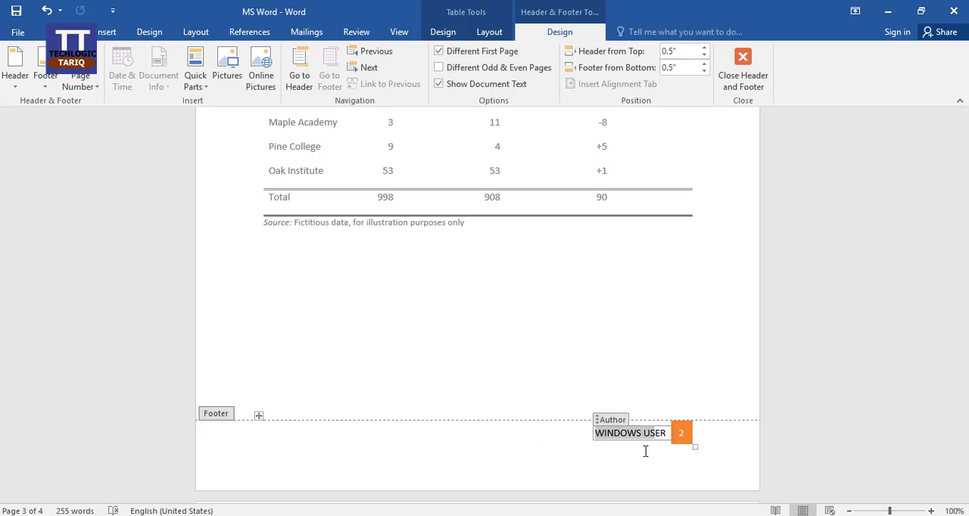
type("RE")
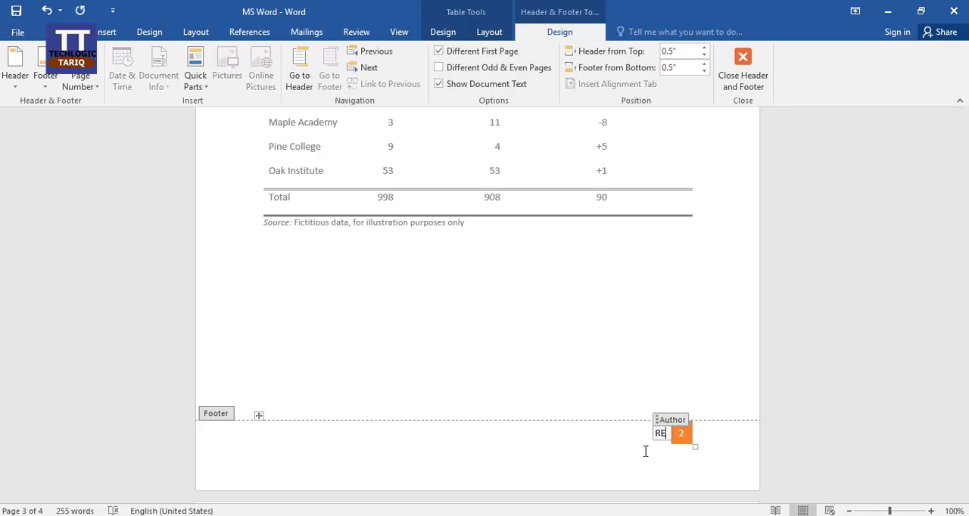
key("BackSpace")
key("BackSpace")
type("TECH")
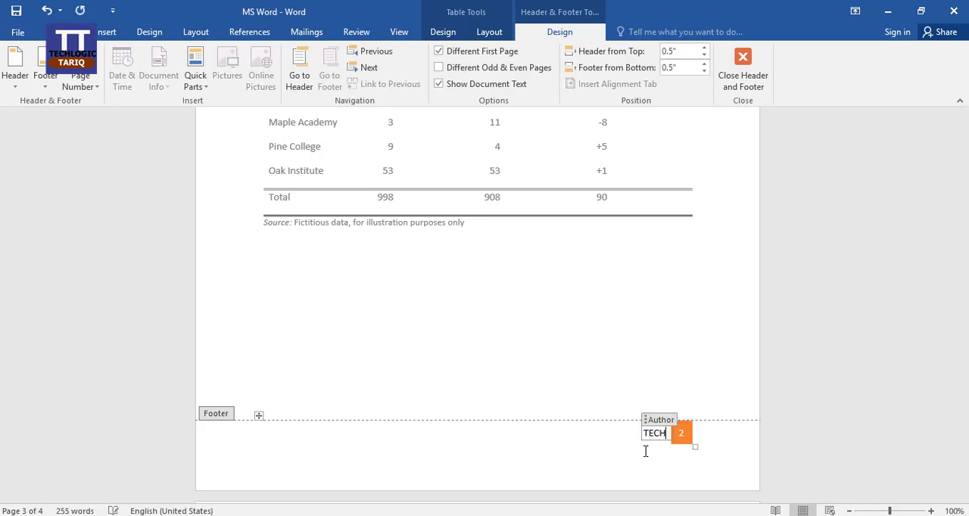
type("LOGIC TARIQ")
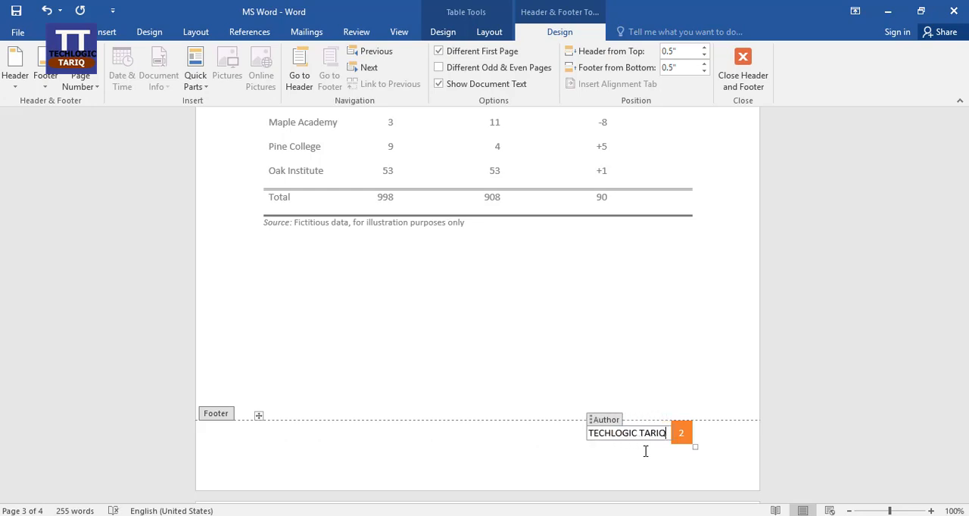
double_click(671, 368)
Examine the footer text, page numbers and header band on each page of the document
scroll(674, 371, "down", 15)
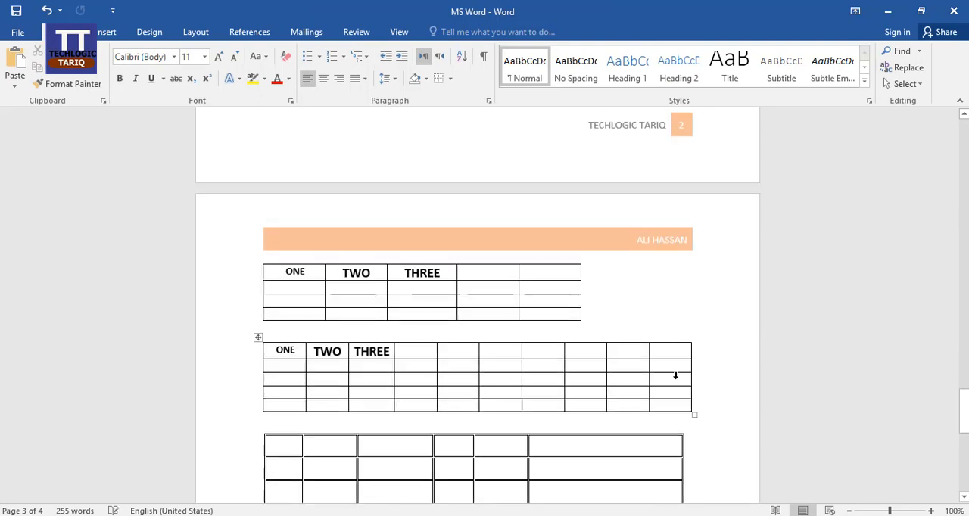
scroll(677, 379, "down", 1)
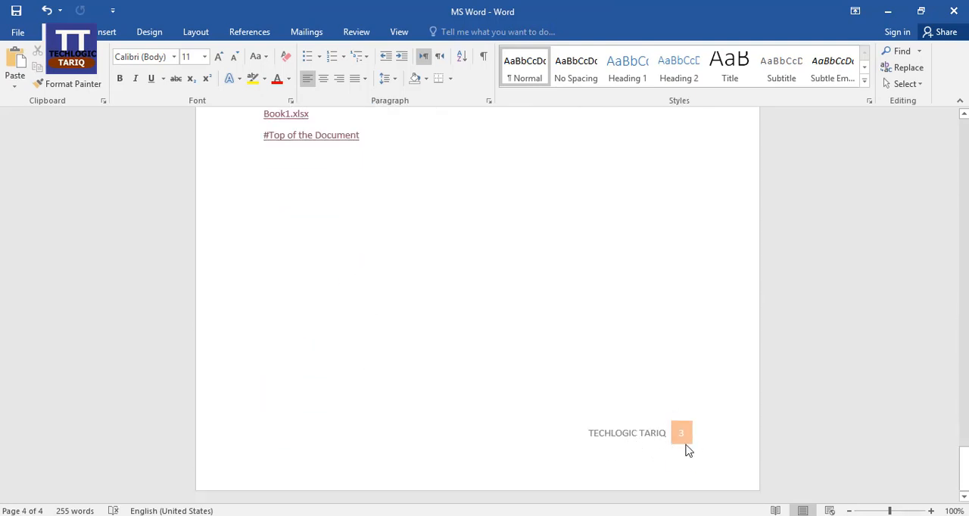
scroll(677, 414, "up", 10)
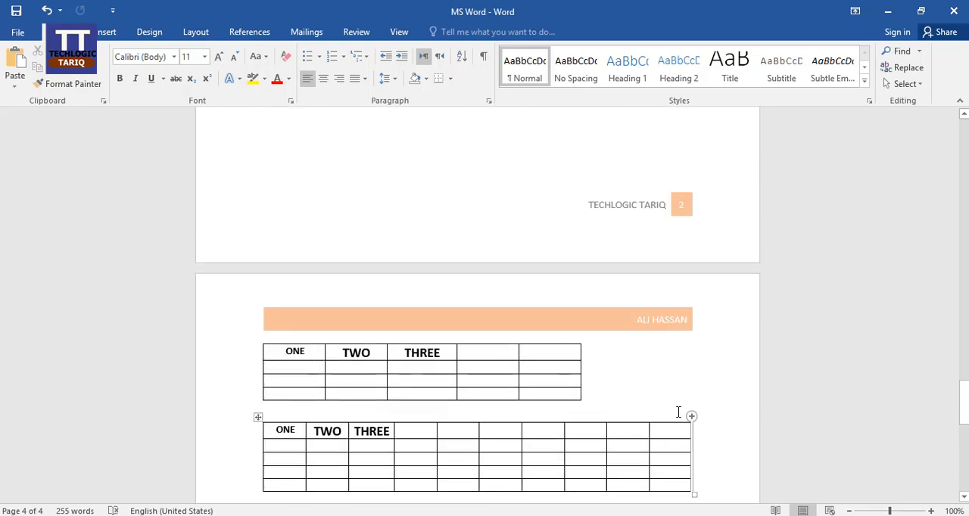
scroll(680, 296, "up", 12)
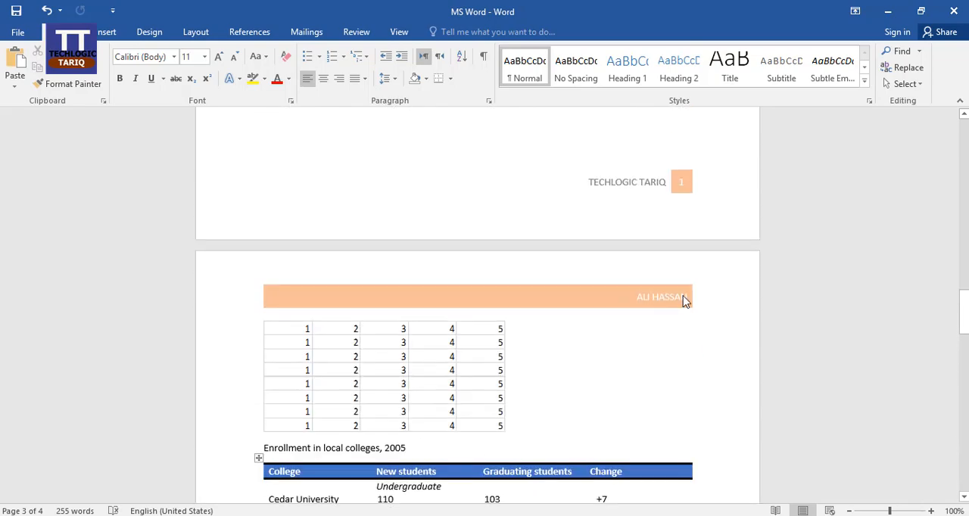
scroll(683, 300, "up", 1)
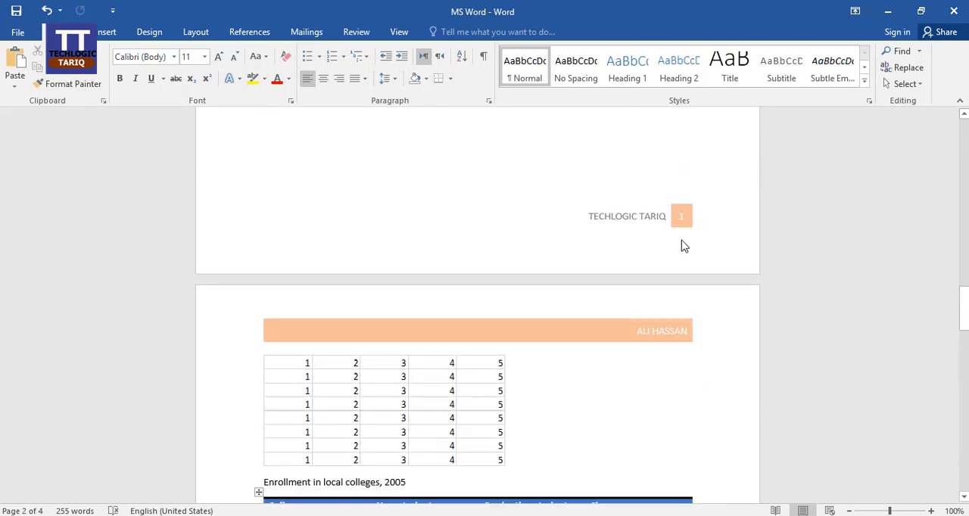
scroll(655, 244, "up", 10)
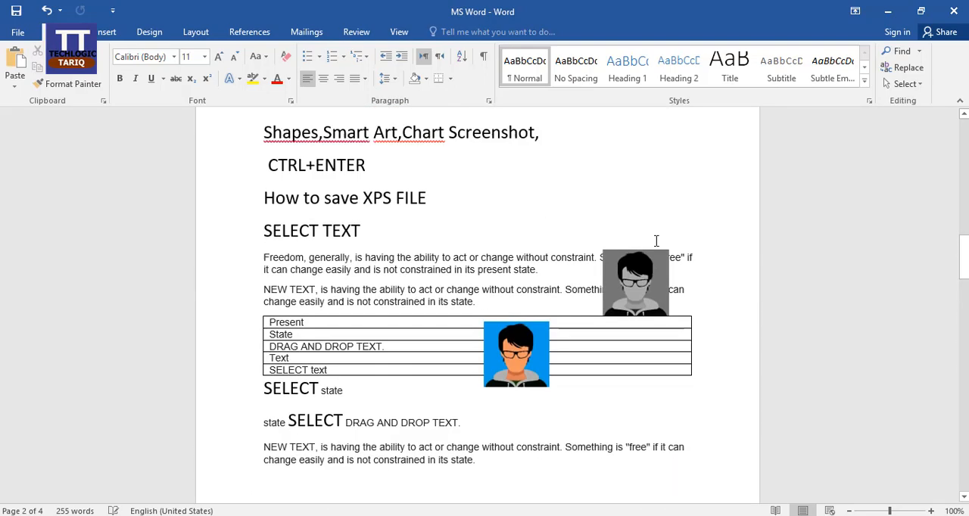
scroll(656, 240, "up", 8)
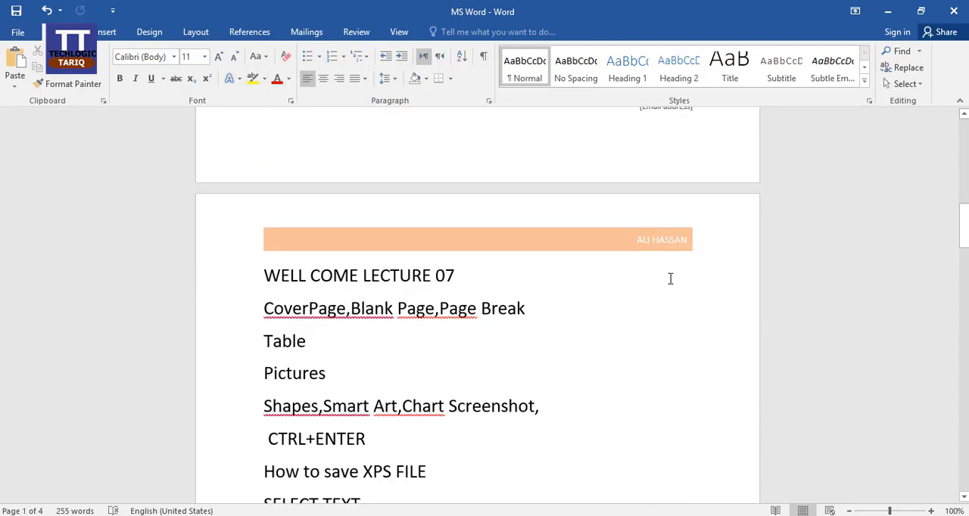
Open the header above the WELL COME LECTURE 07 heading for editing, review the header and footer areas, and return to the body text
double_click(626, 244)
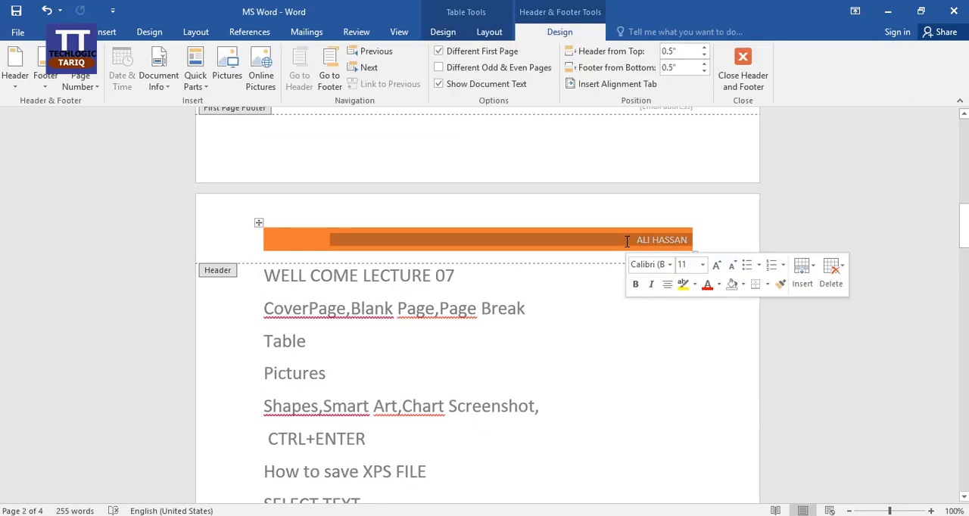
scroll(663, 439, "down", 15)
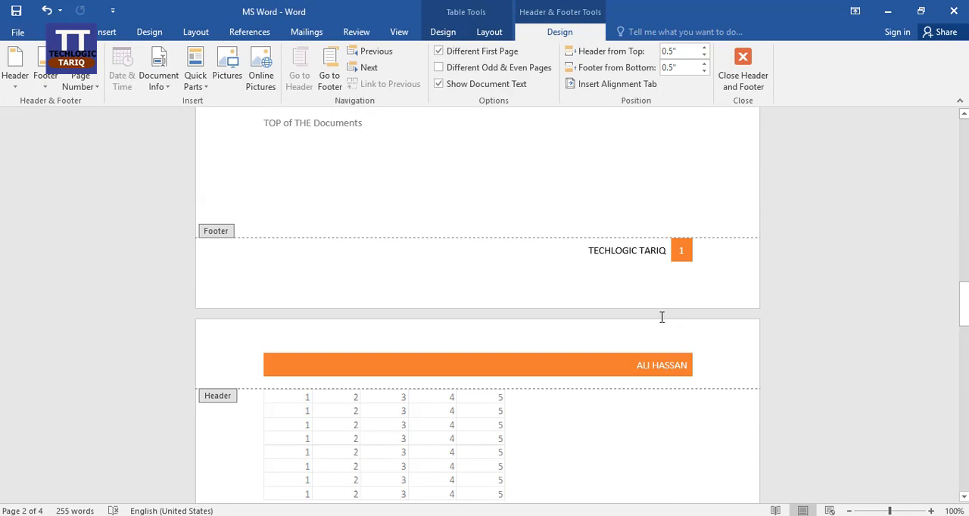
scroll(676, 284, "up", 15)
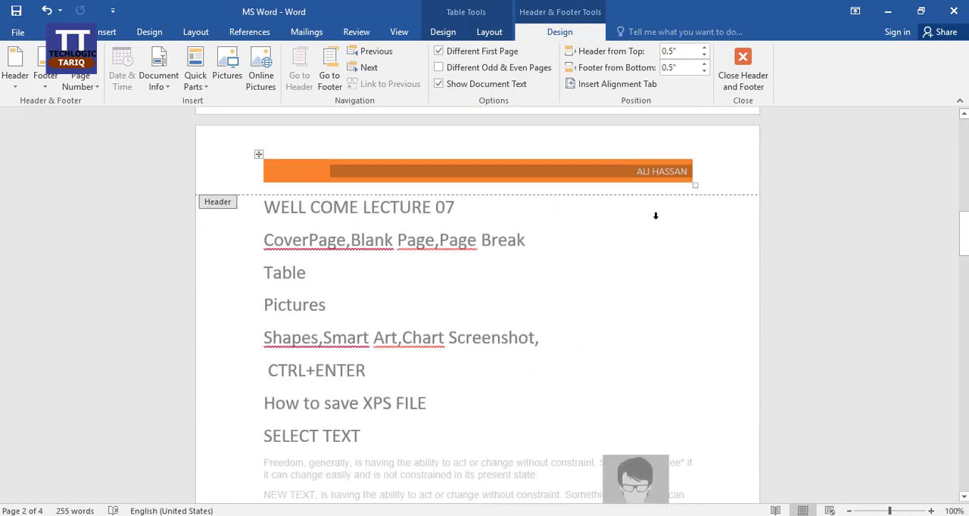
double_click(673, 376)
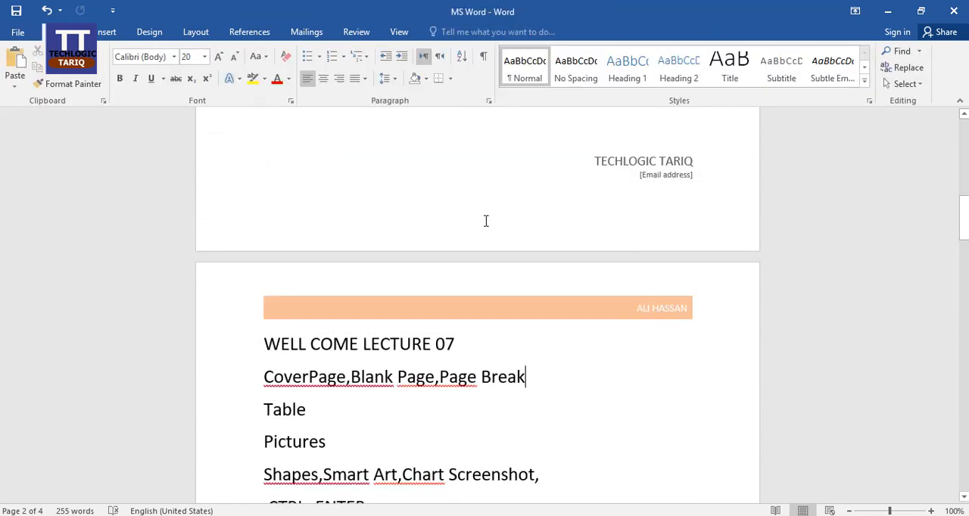
Look through the page number positions and insert the centred Plain Number 2 page number at the top of the page
left_click(100, 35)
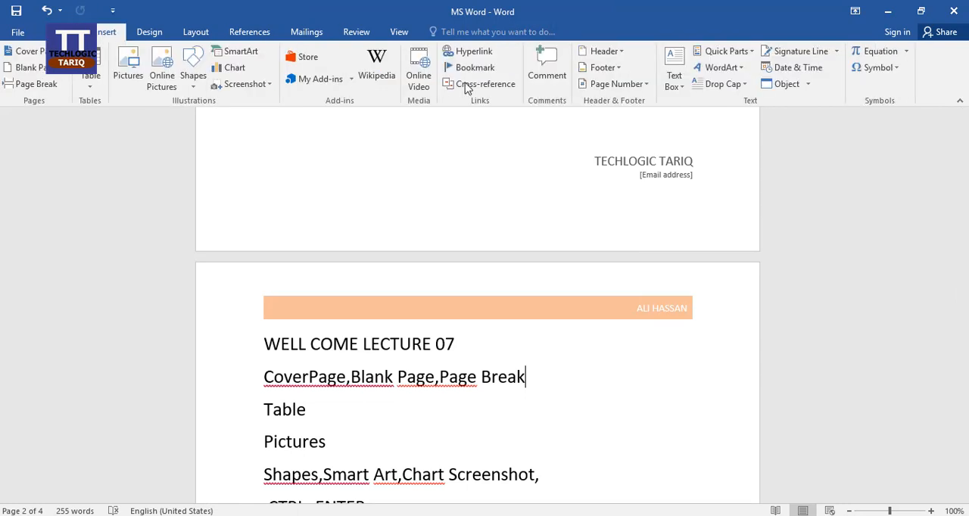
left_click(646, 85)
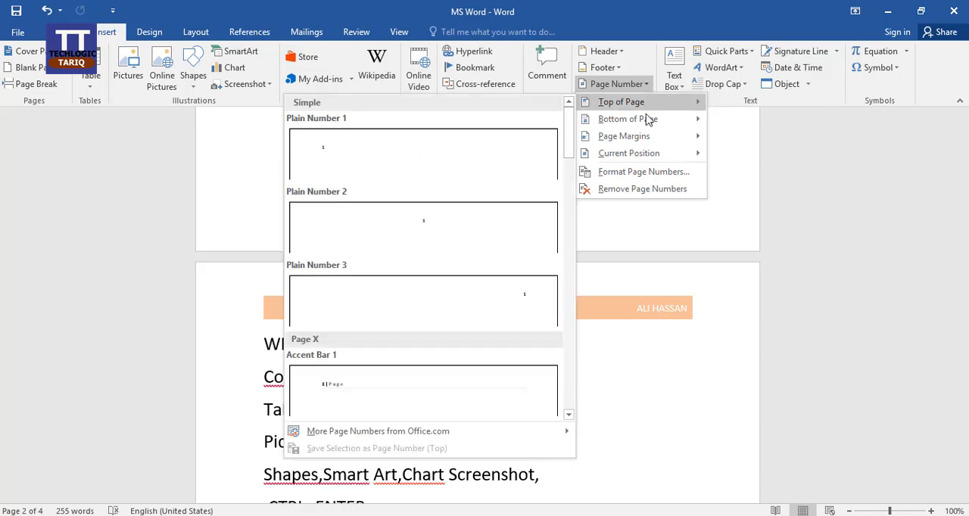
mouse_move(649, 125)
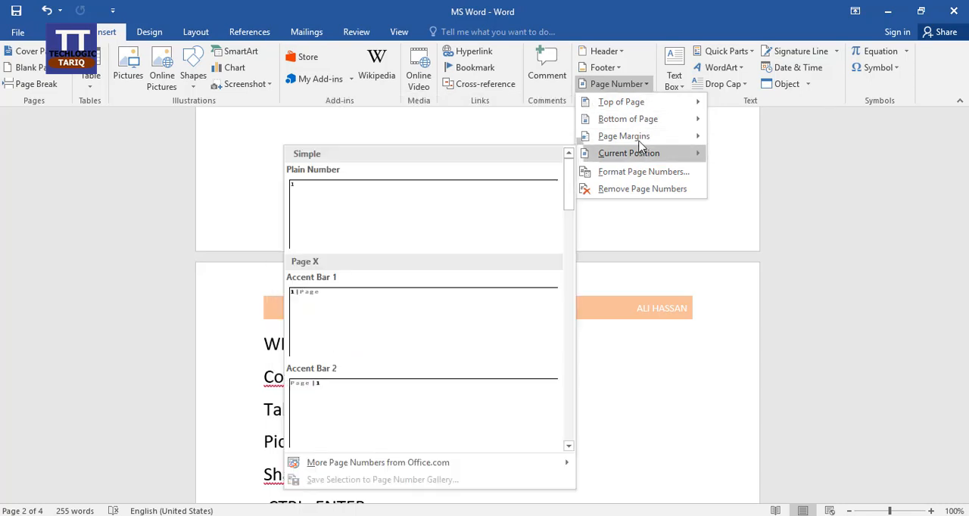
mouse_move(632, 104)
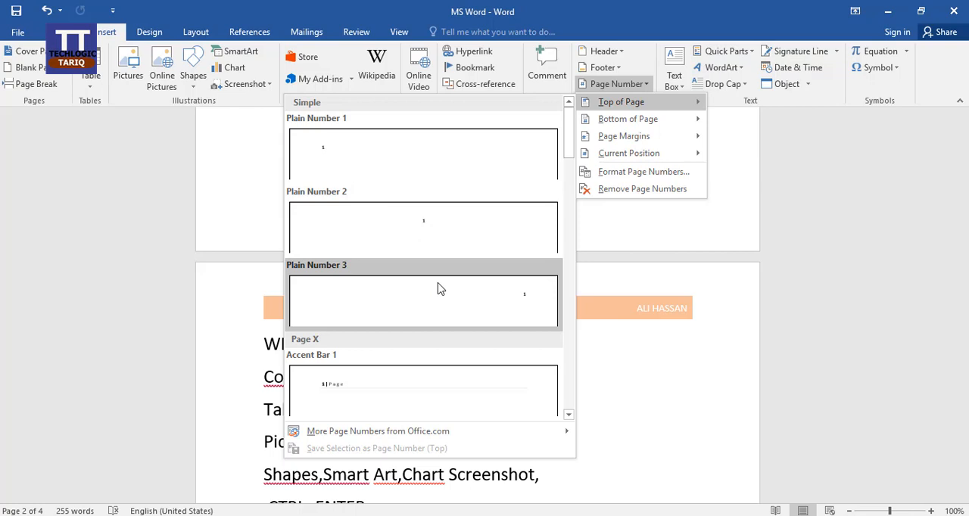
left_click(452, 236)
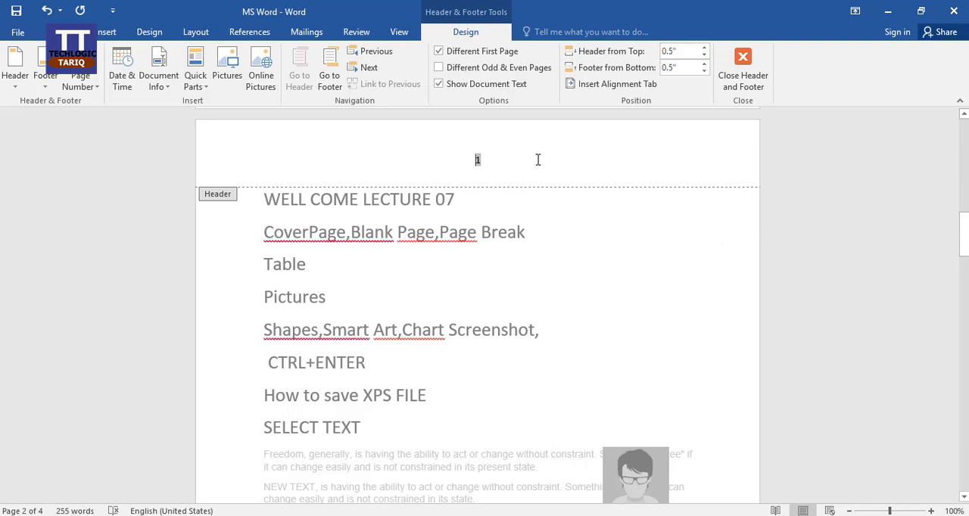
Leave header editing and examine the centred page numbers at the top of each page
double_click(594, 236)
scroll(539, 217, "up", 3)
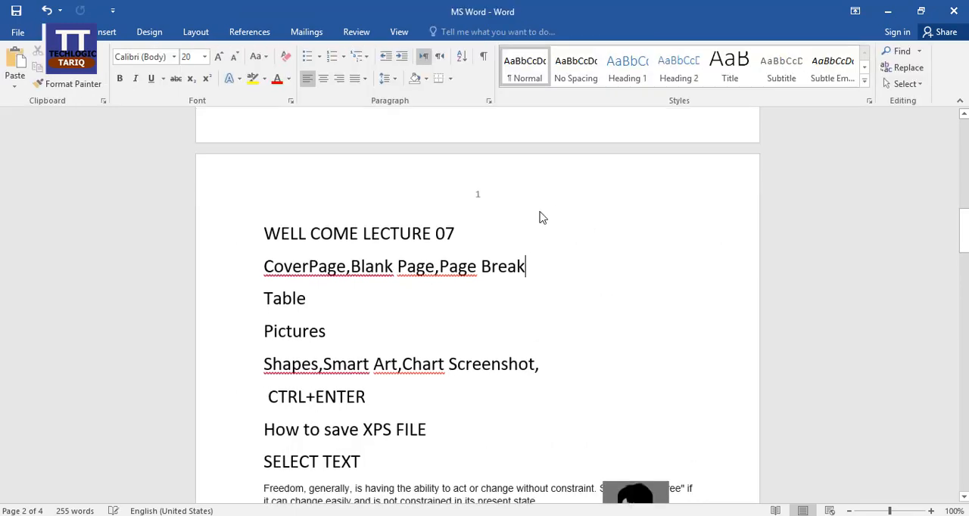
scroll(591, 321, "down", 18)
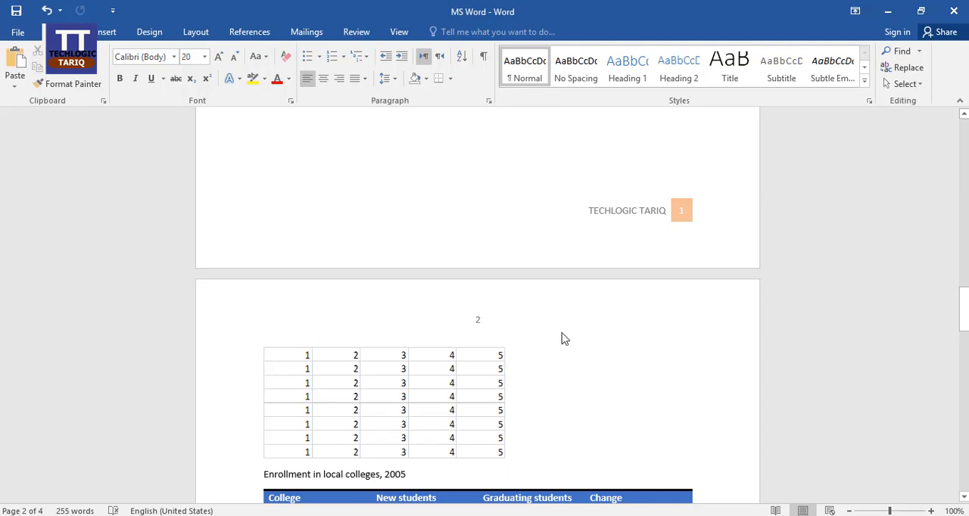
scroll(624, 311, "down", 9)
scroll(625, 311, "down", 8)
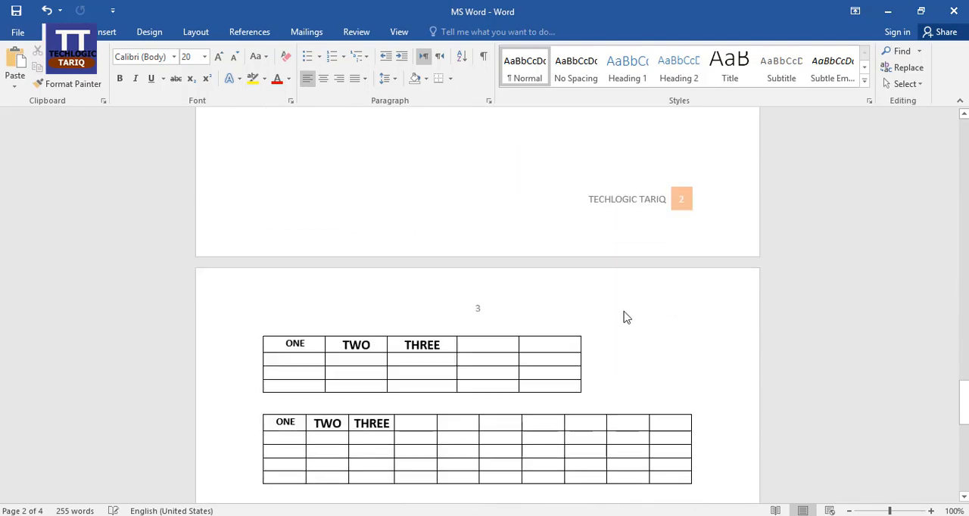
scroll(582, 320, "up", 11)
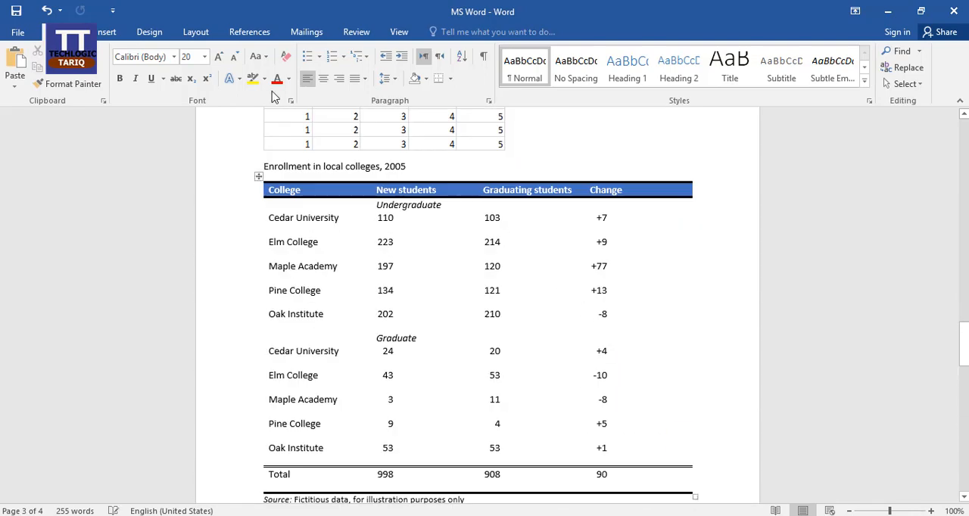
scroll(614, 333, "up", 8)
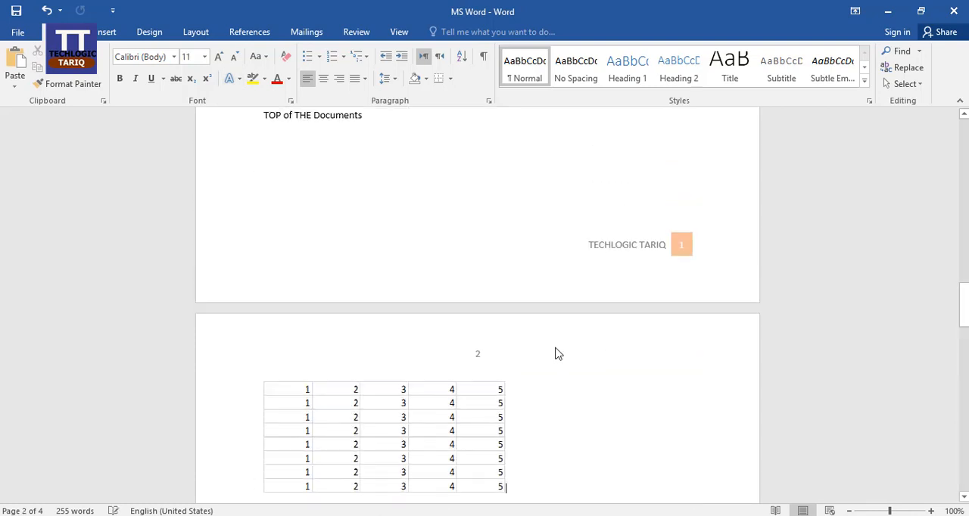
Insert the date in 5/2/2020 format and the Author property before the page number in the header above the number table
double_click(555, 351)
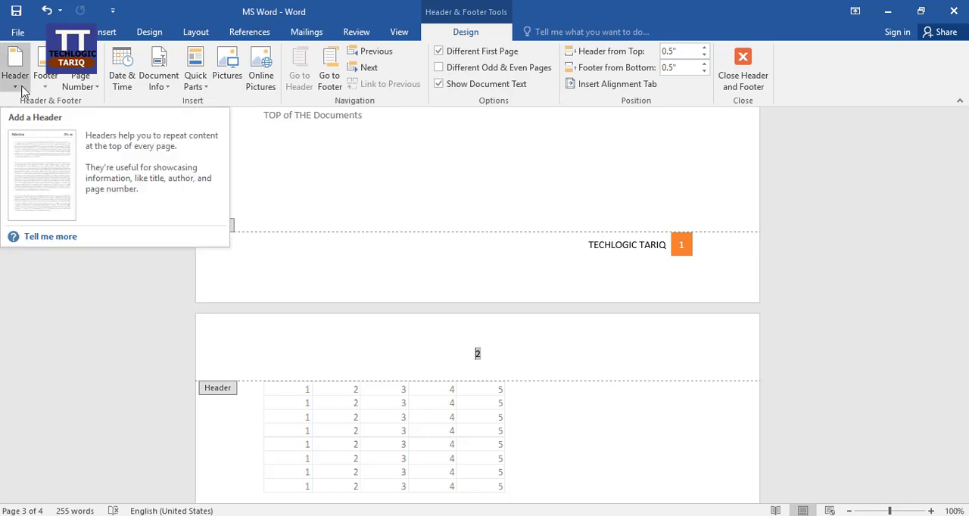
left_click(123, 81)
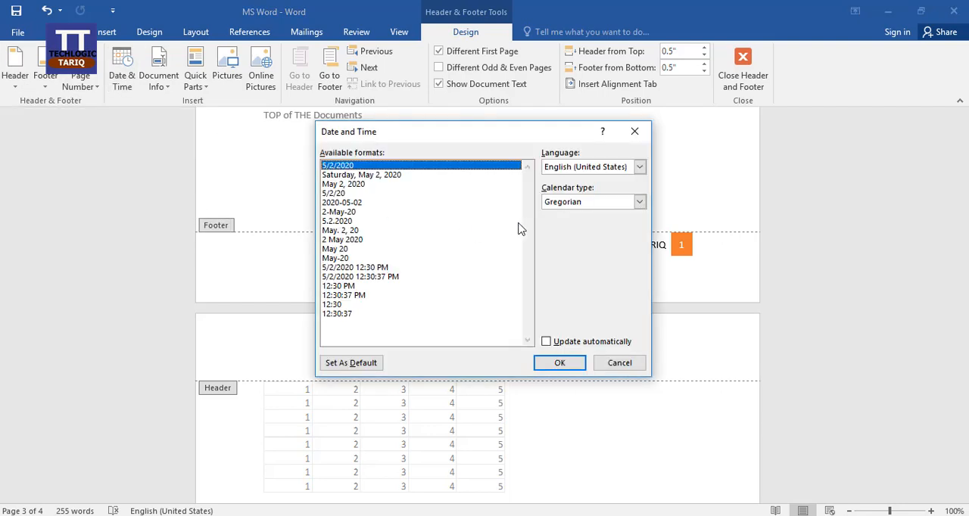
left_click(560, 363)
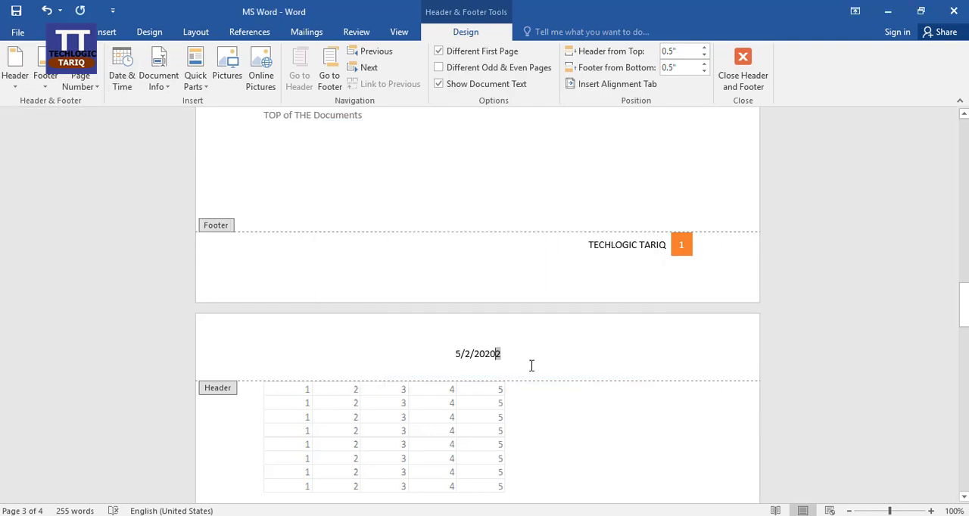
left_click(165, 86)
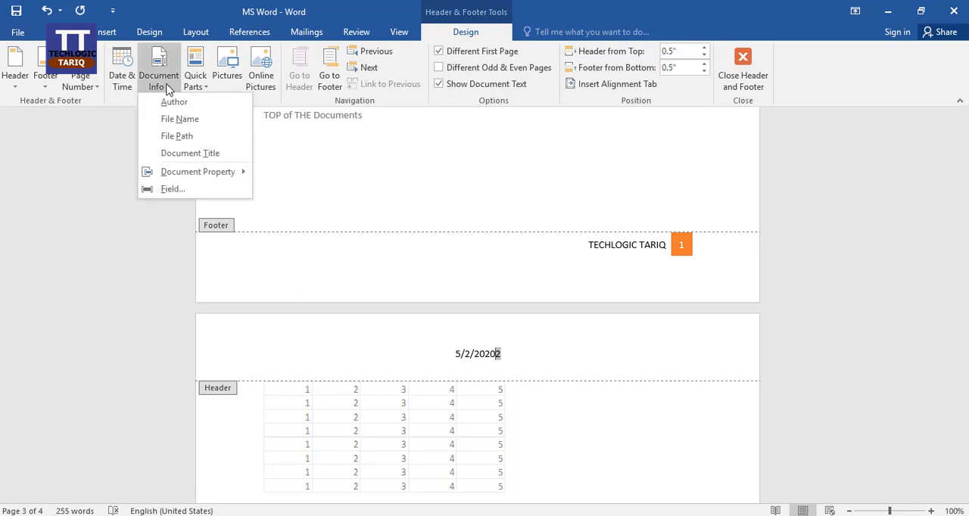
left_click(185, 106)
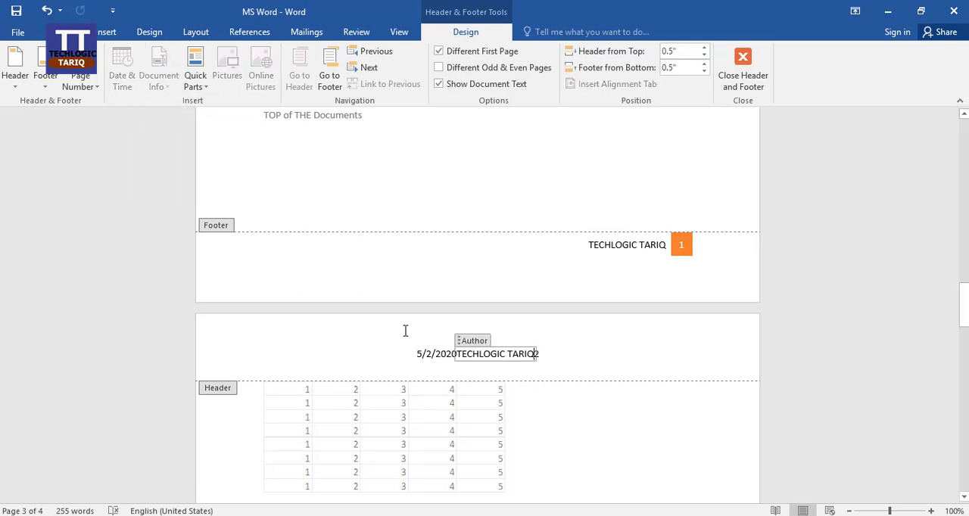
left_click(584, 350)
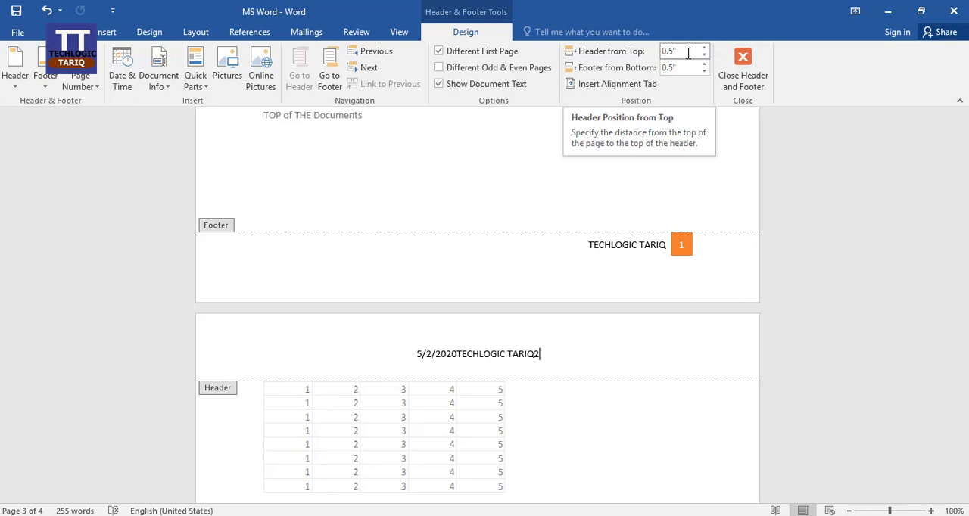
Try different header distances from the top of the page, from 0" up to 1.1" and back down to 0.3"
left_click(704, 57)
left_click(704, 57)
left_click(704, 57)
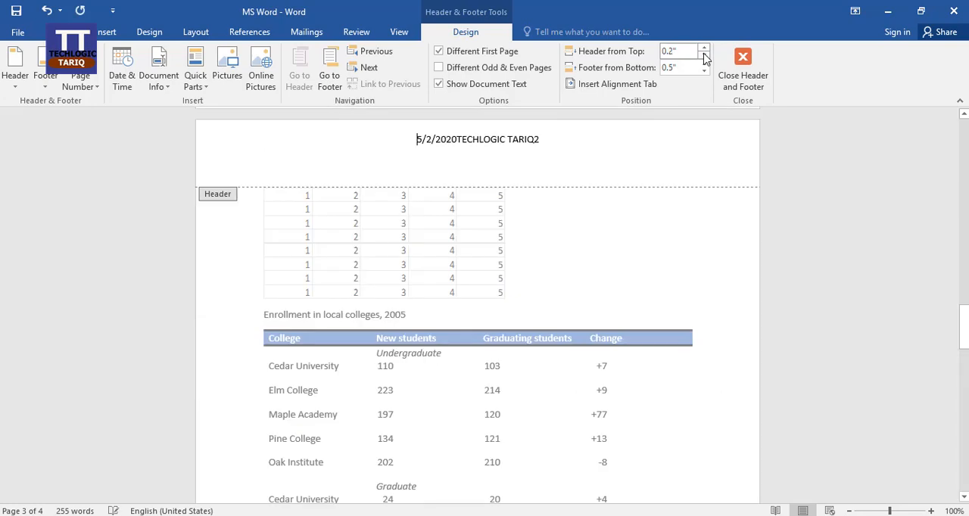
left_click(704, 57)
left_click(704, 56)
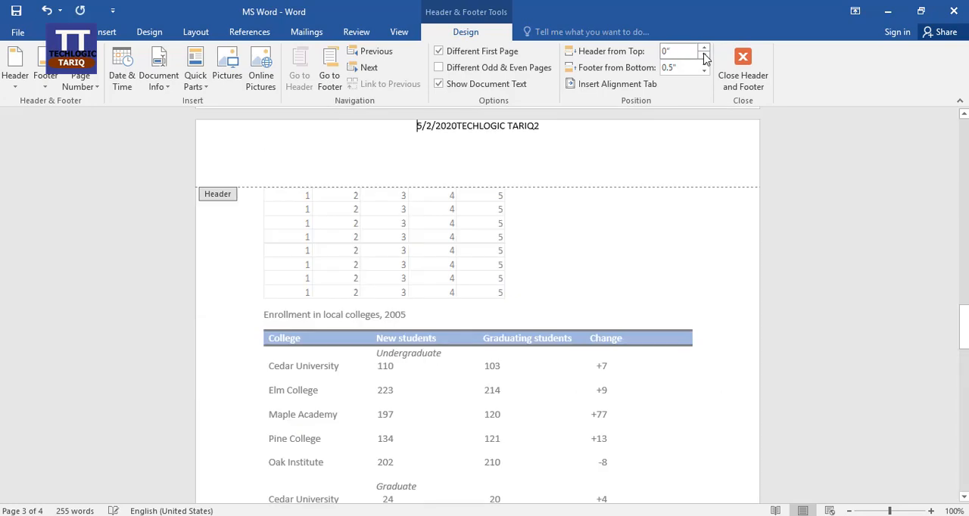
left_click(704, 50)
left_click(704, 50)
left_click(704, 50)
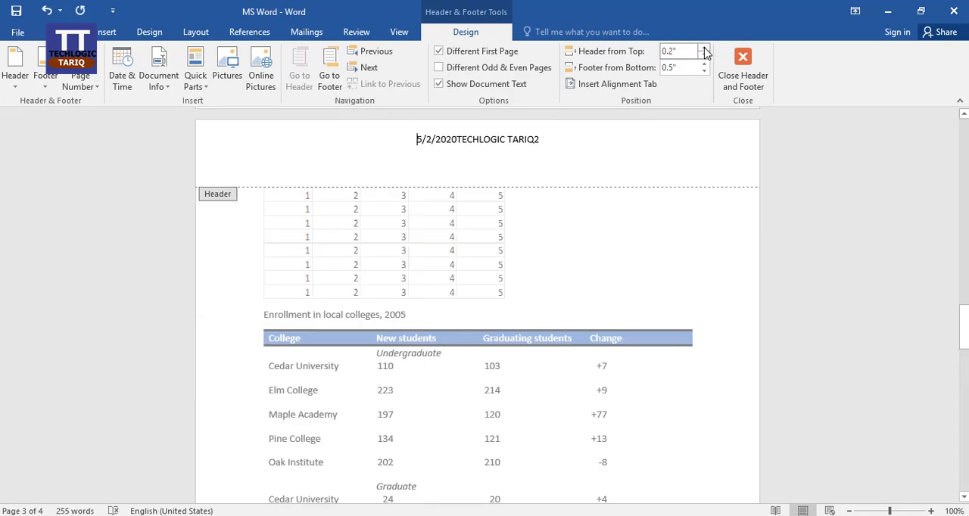
left_click(705, 50)
left_click(704, 50)
left_click(704, 49)
left_click(704, 50)
left_click(705, 50)
left_click(704, 50)
left_click(704, 50)
left_click(704, 50)
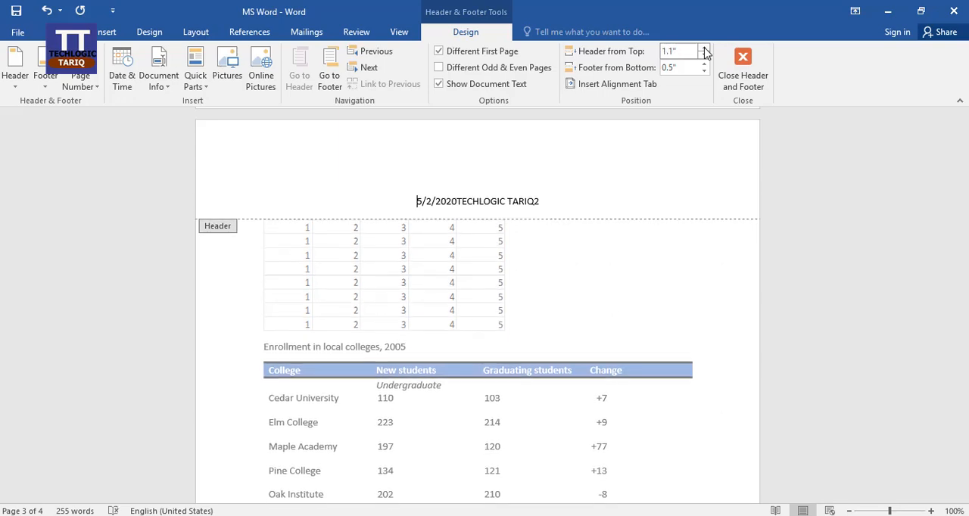
left_click(704, 57)
left_click(704, 57)
left_click(704, 57)
left_click(704, 57)
left_click(704, 57)
left_click(704, 57)
left_click(704, 57)
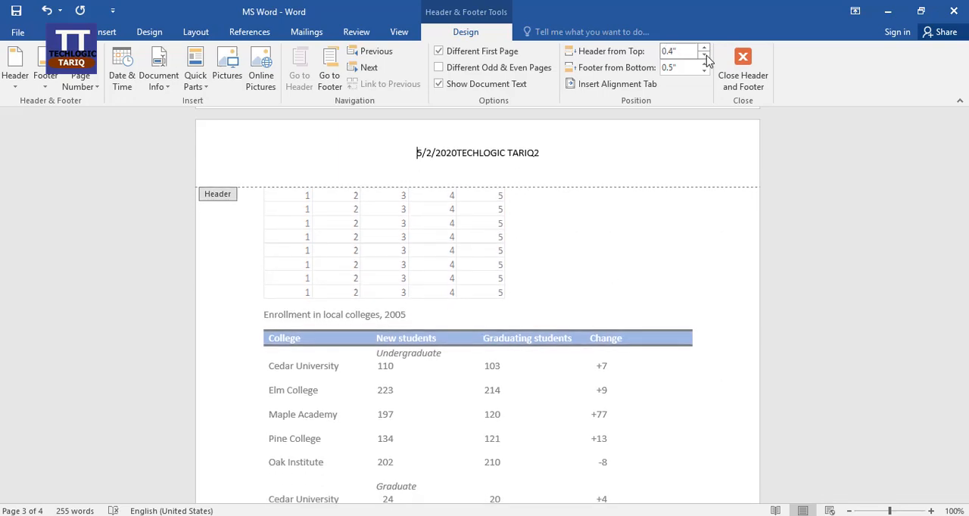
left_click(704, 57)
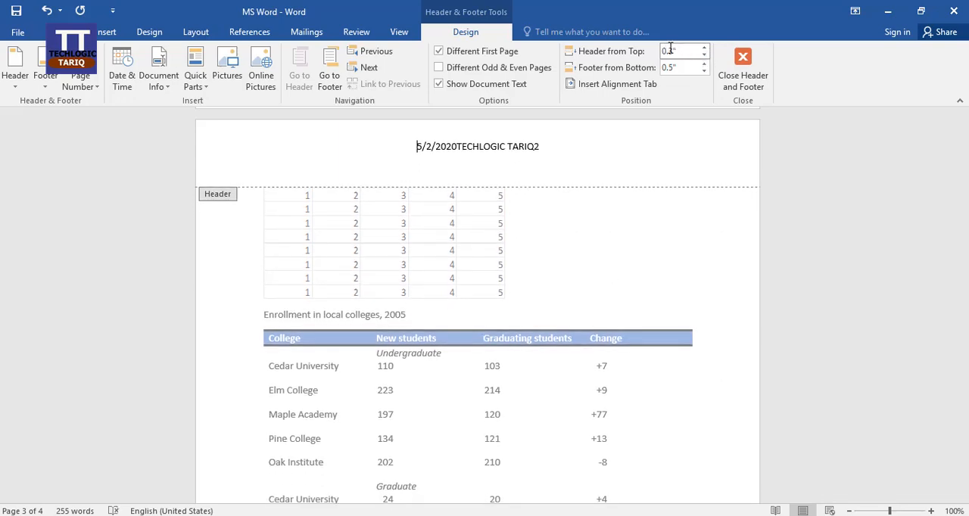
Set the header's distance from the top of the page to 0.5" and return to the body text
left_click(672, 50)
left_click(674, 68)
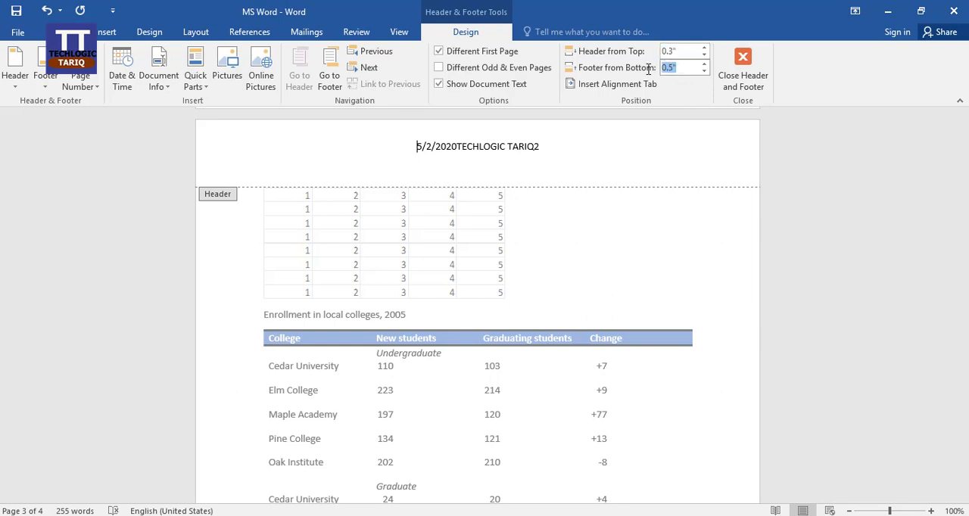
left_click(685, 53)
type("0.5")
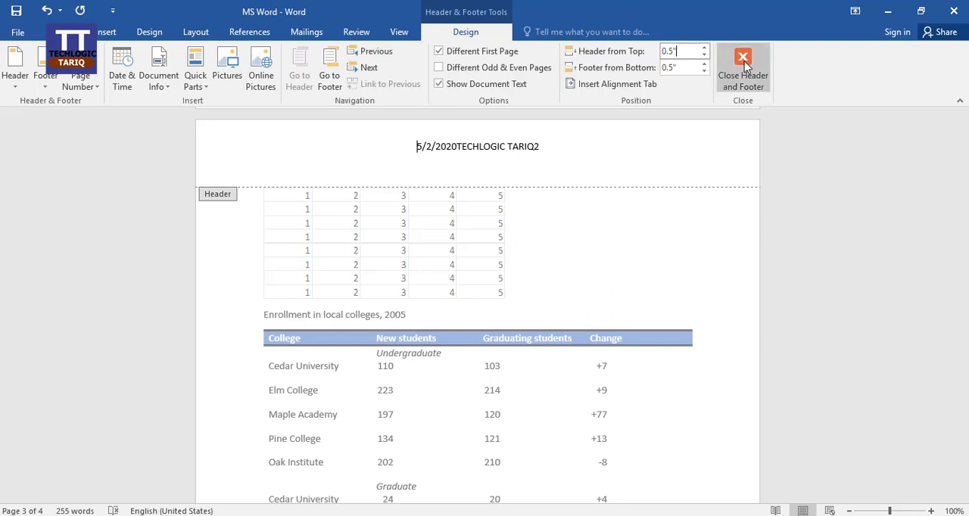
left_click(709, 160)
double_click(673, 207)
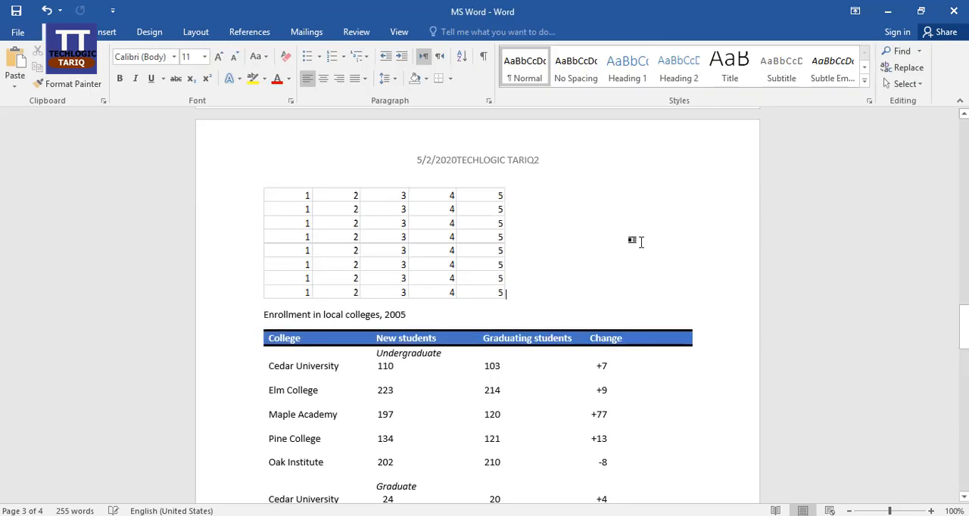
Examine the date, author and page number in the headers and footers through to the end of the document
left_click(113, 32)
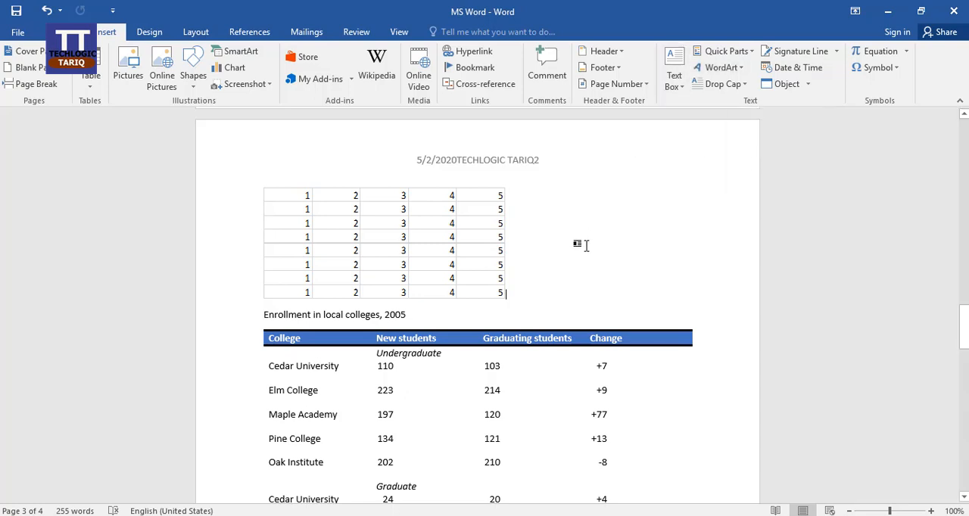
scroll(598, 238, "down", 3)
scroll(604, 236, "down", 3)
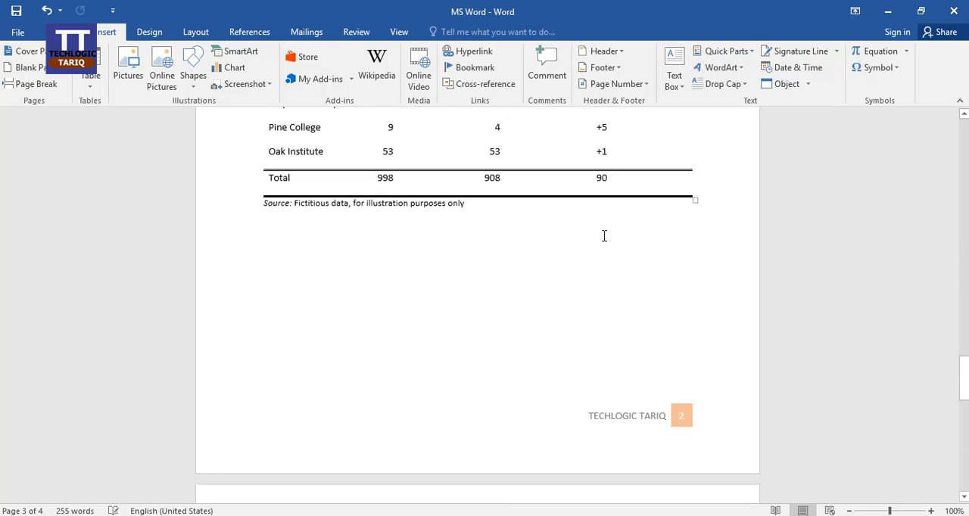
scroll(604, 236, "down", 6)
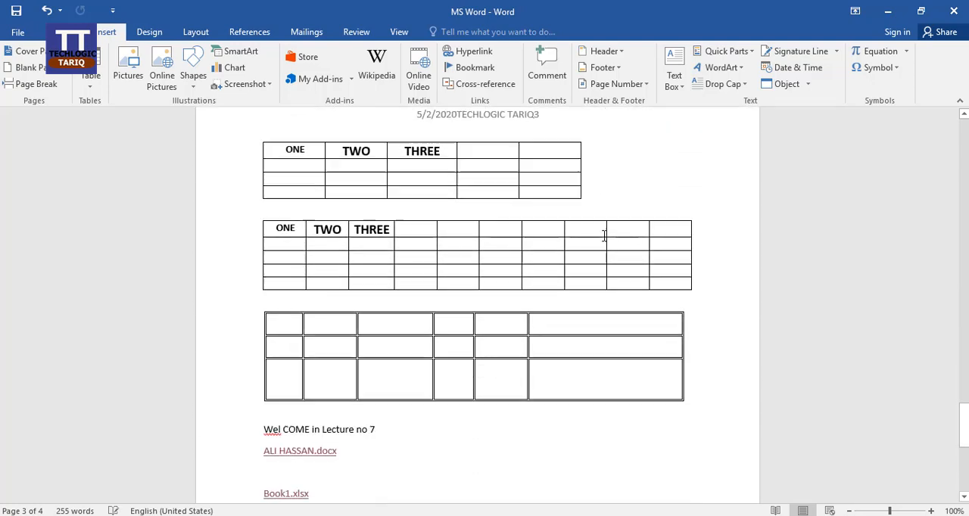
scroll(604, 237, "down", 2)
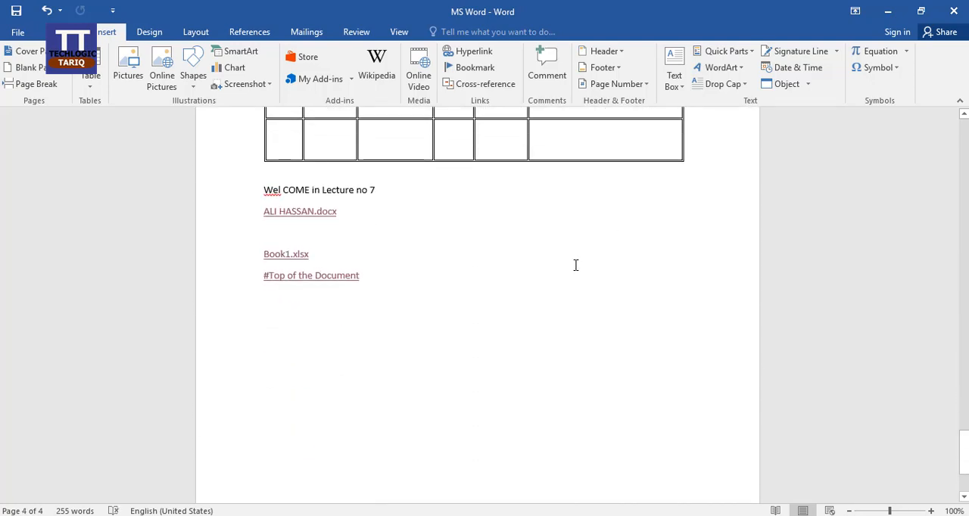
scroll(600, 296, "up", 2)
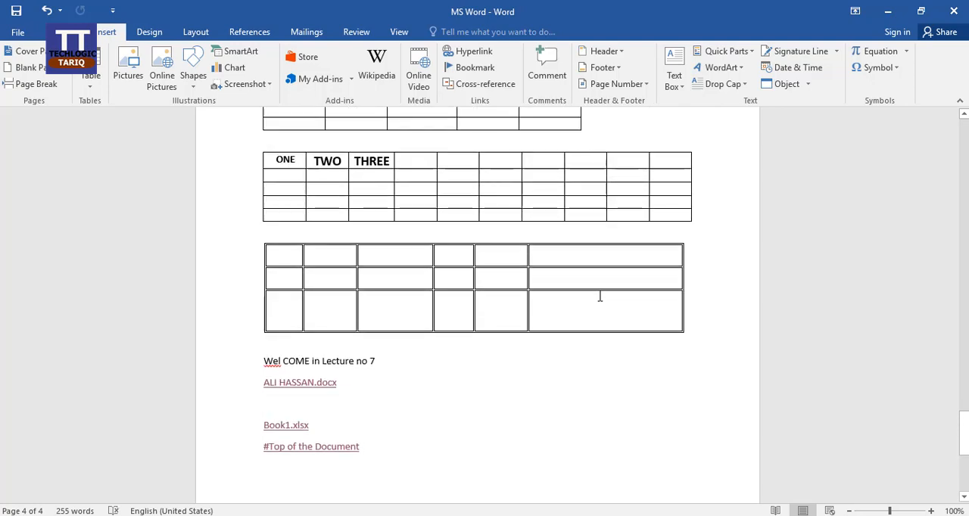
scroll(600, 296, "up", 4)
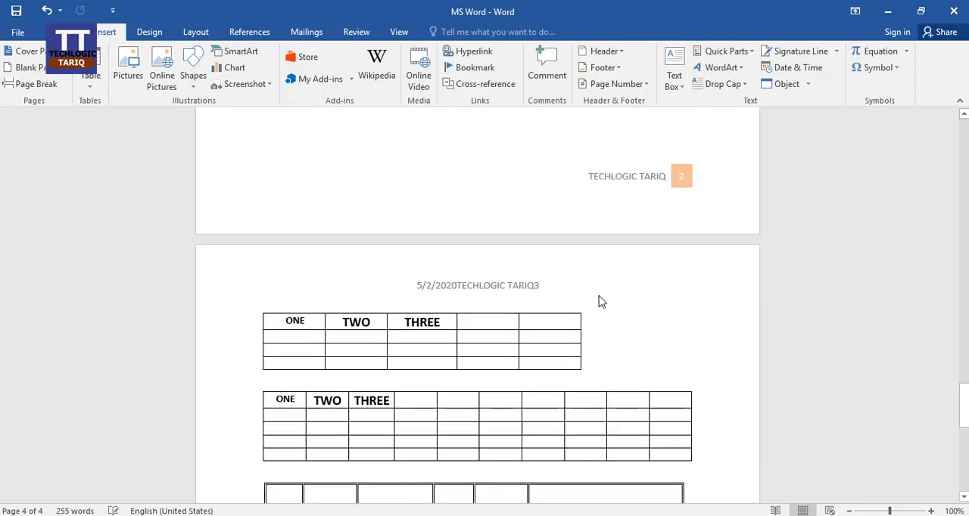
scroll(519, 233, "up", 2)
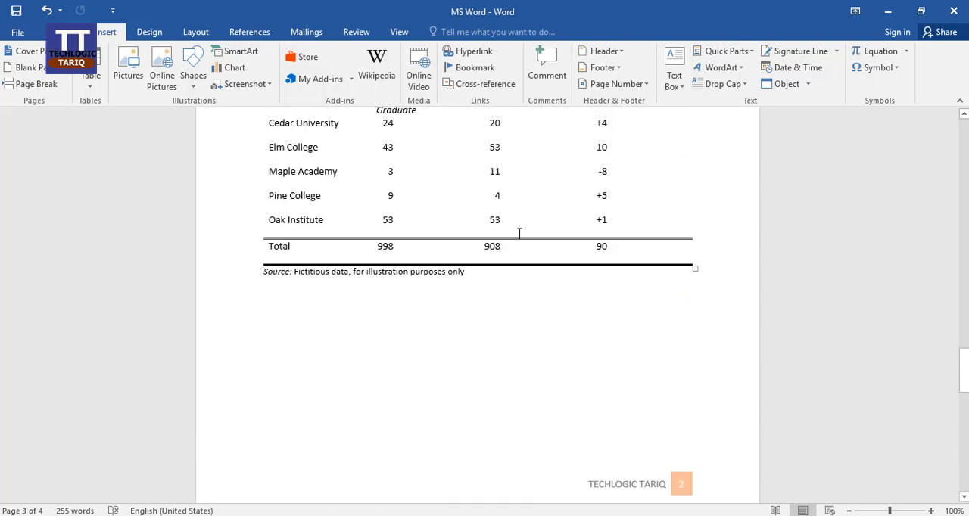
scroll(638, 337, "down", 2)
scroll(627, 329, "up", 1)
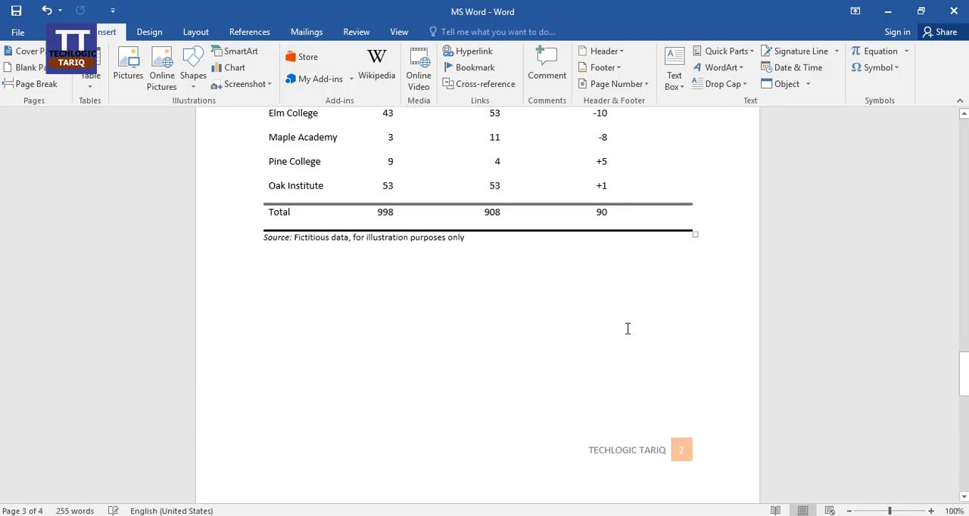
scroll(627, 329, "down", 5)
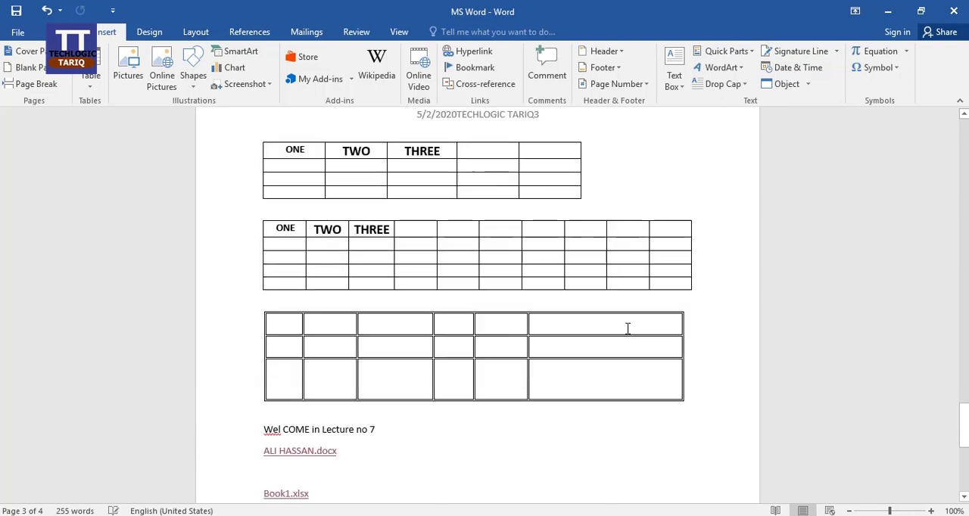
scroll(628, 328, "down", 1)
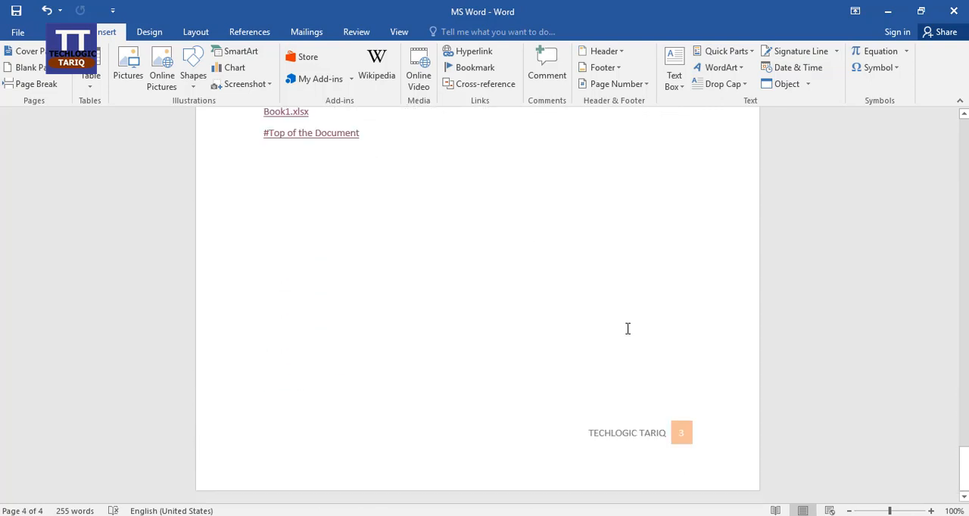
Insert a built-in Simple Text Box on the empty line below the #Top of the Document link
left_click(289, 175)
left_click(673, 76)
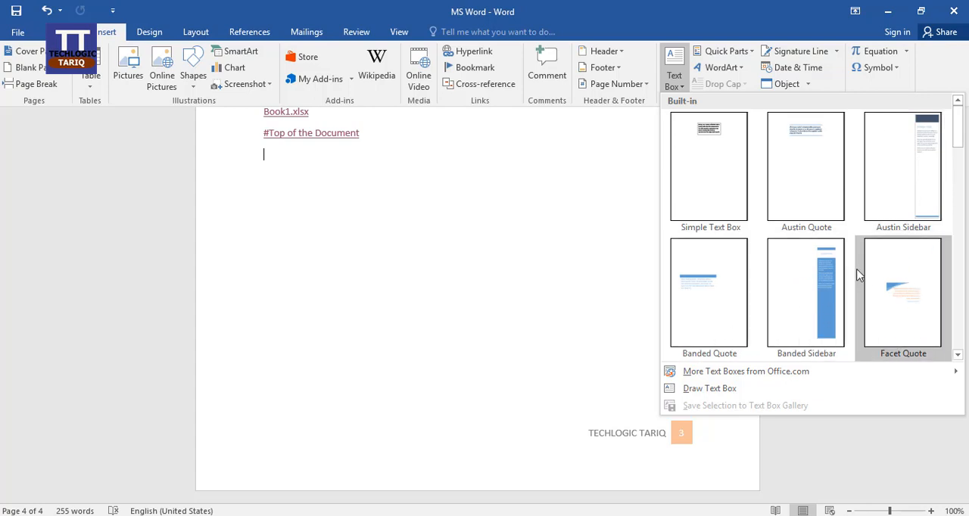
left_click(723, 148)
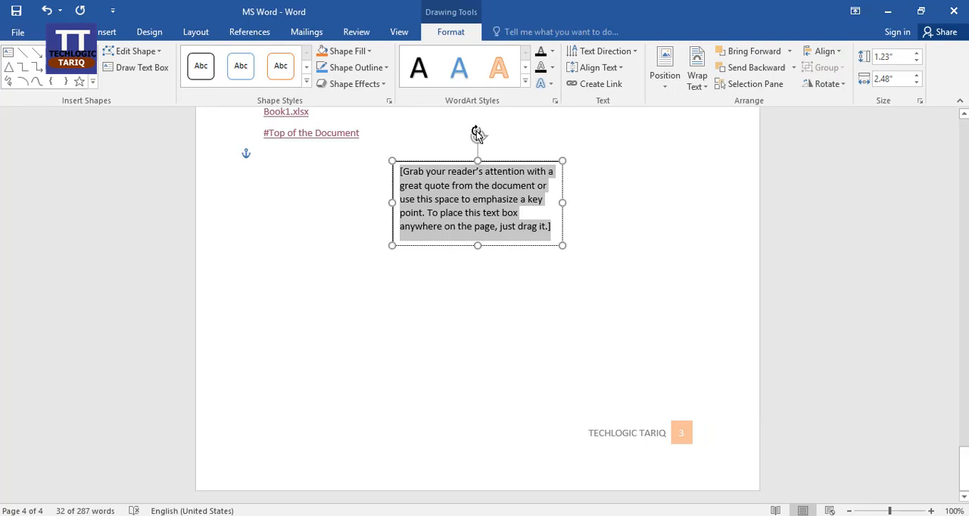
Resize the text box to about 3.67" high and 1.43" wide, move it to the page's right margin, and deselect it
mouse_move(478, 136)
left_mouse_down()
mouse_move(515, 147)
mouse_move(494, 266)
mouse_move(471, 268)
mouse_move(502, 258)
mouse_move(517, 166)
mouse_move(445, 146)
mouse_move(442, 158)
mouse_move(486, 140)
mouse_move(477, 152)
left_mouse_up()
left_click_drag(572, 162, 565, 141)
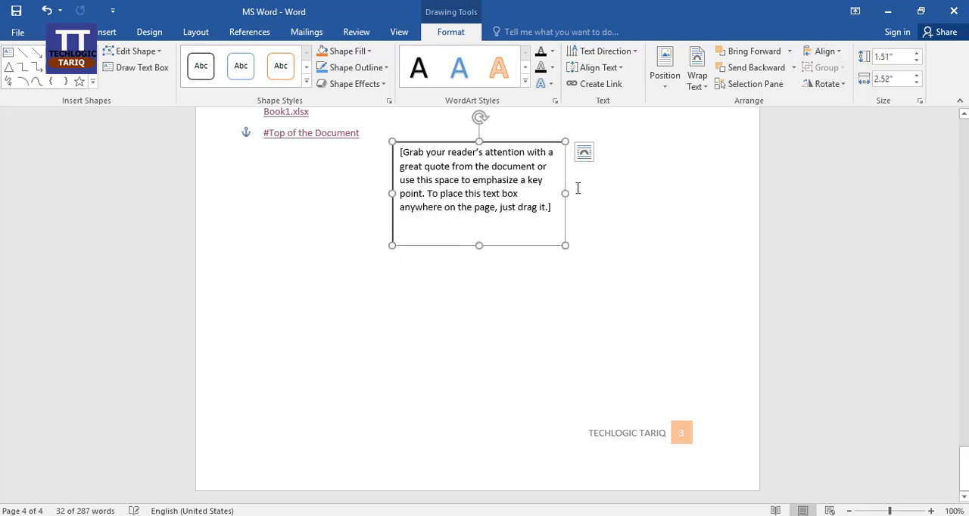
left_click_drag(567, 195, 491, 195)
left_click_drag(441, 245, 446, 393)
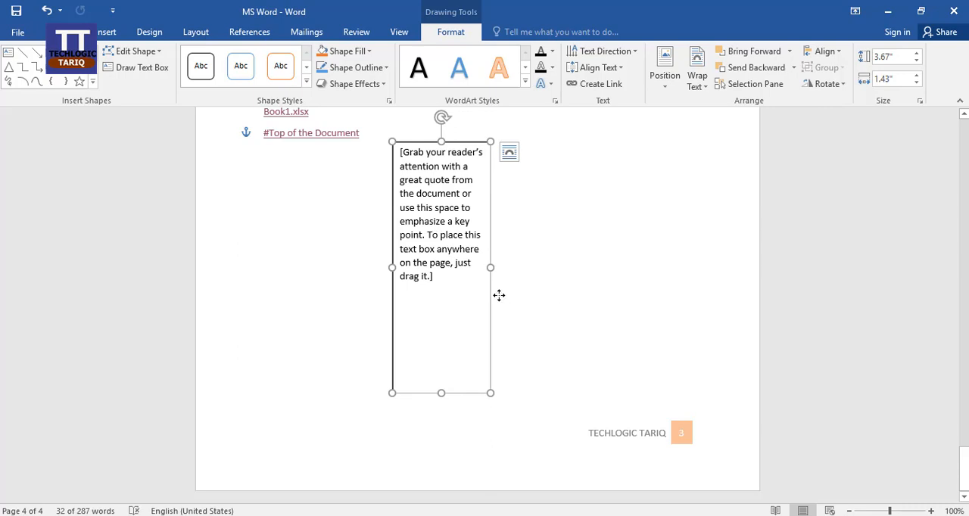
left_click_drag(498, 295, 709, 283)
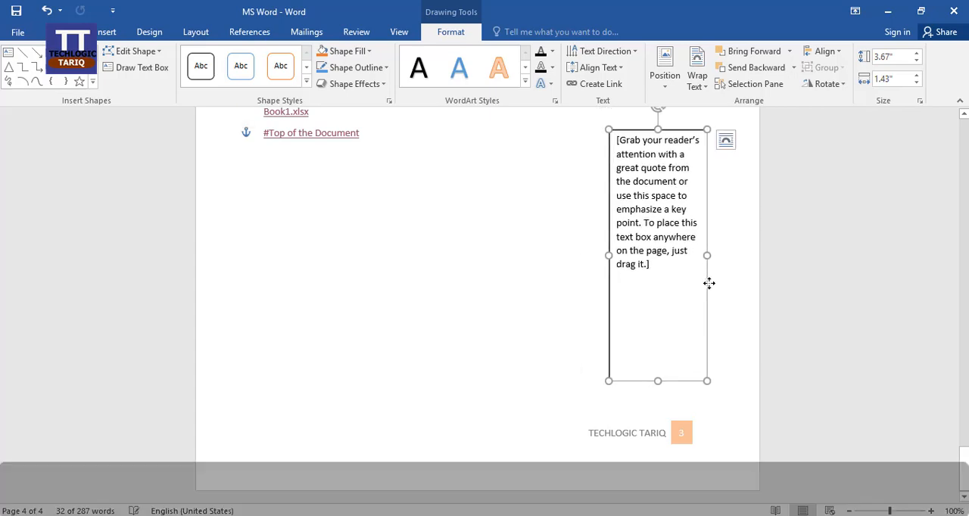
left_click(316, 240)
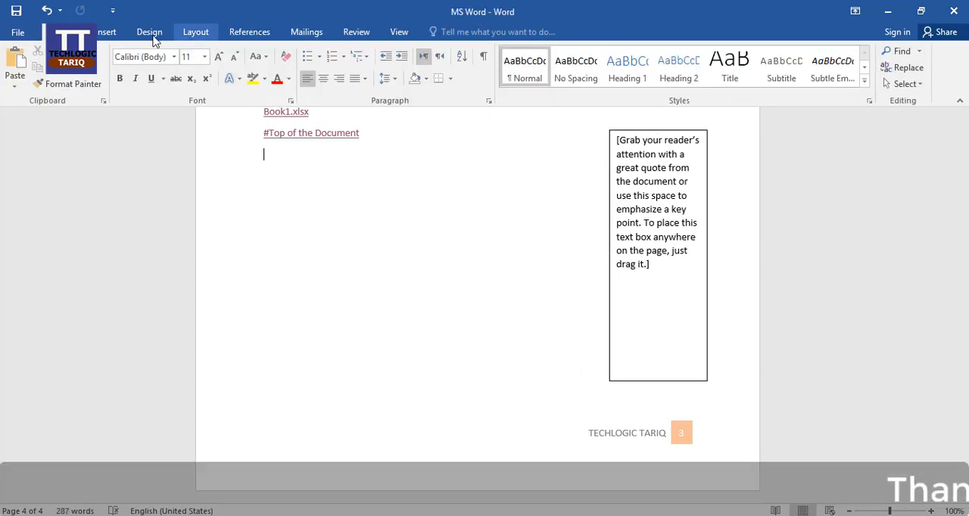
Insert a built-in Banded Sidebar text box after the #Top of the Document link and deselect it
left_click(106, 32)
left_click(675, 85)
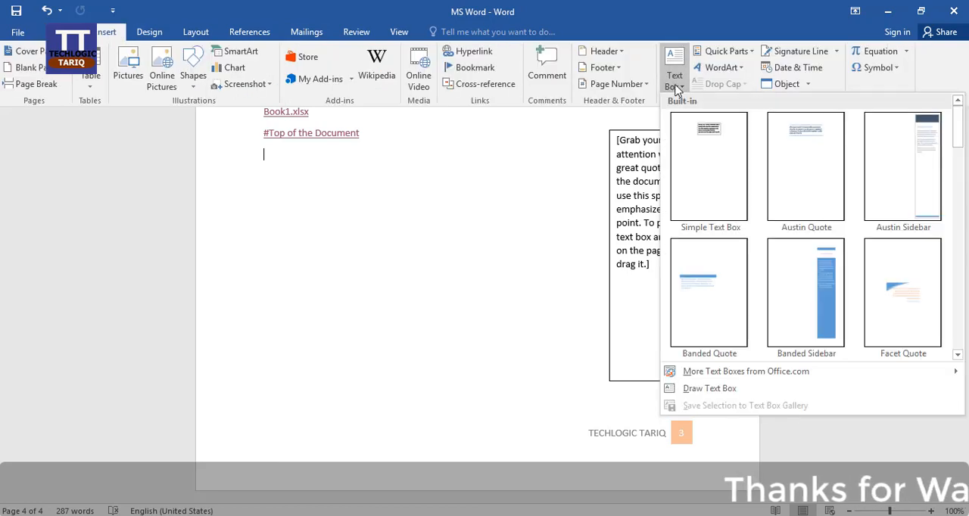
left_click(825, 299)
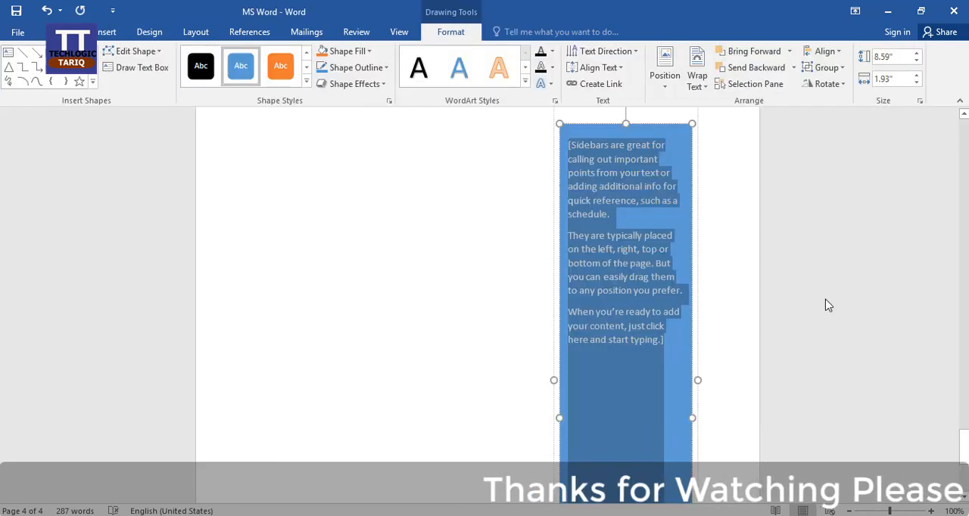
left_click(513, 281)
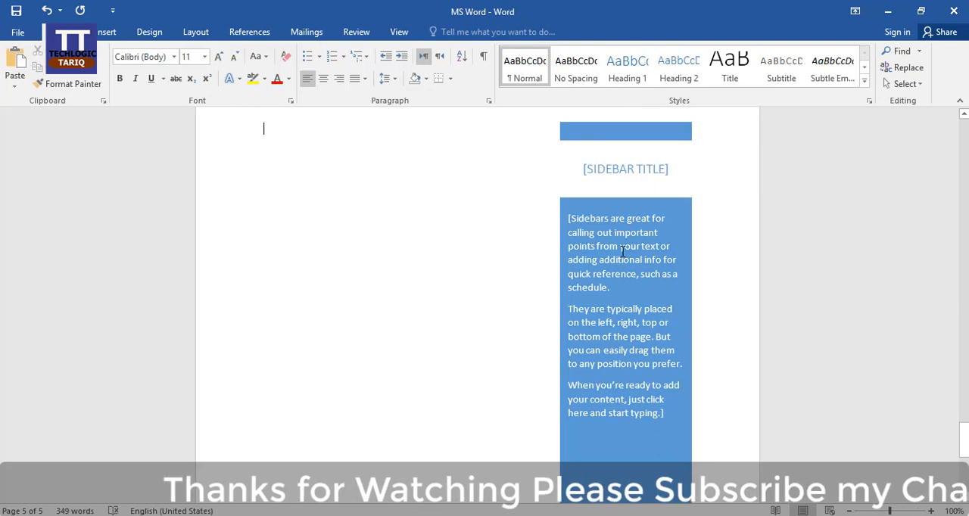
left_click(625, 292)
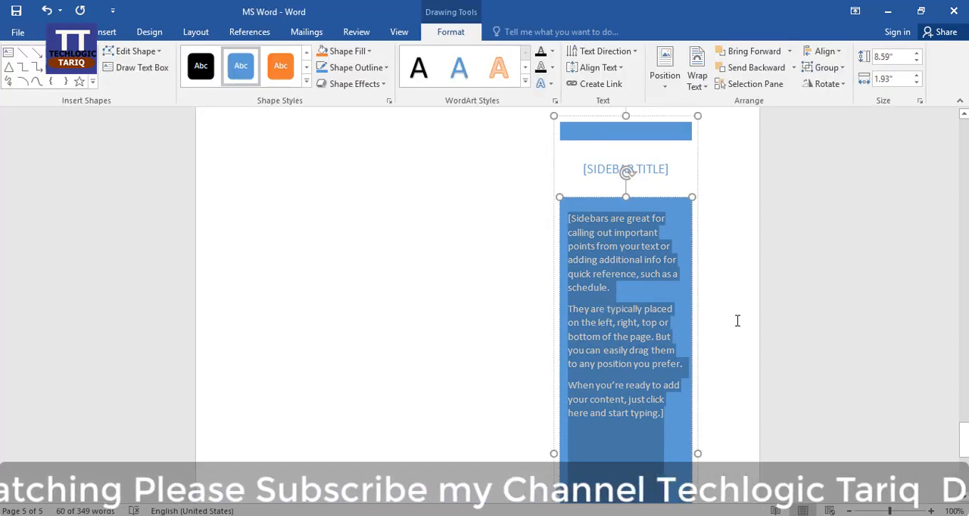
scroll(738, 323, "down", 10)
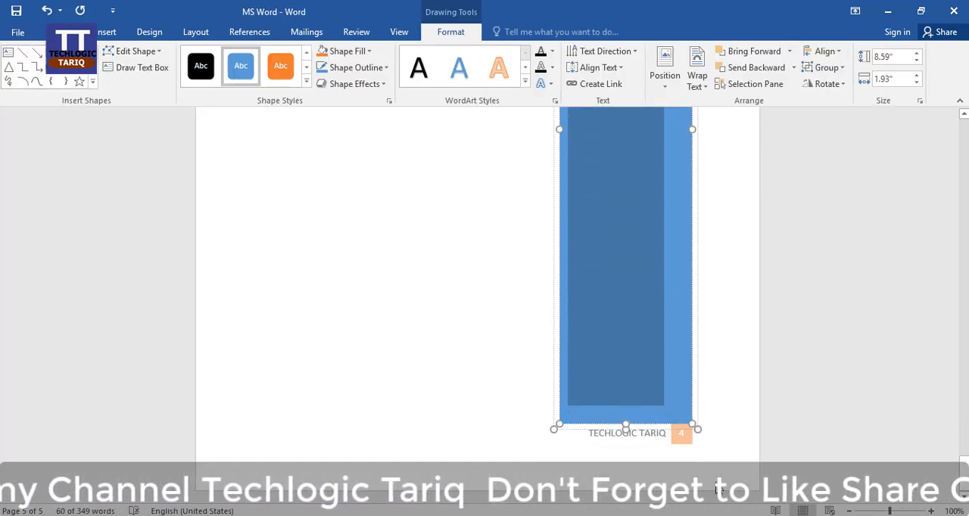
scroll(720, 363, "up", 3)
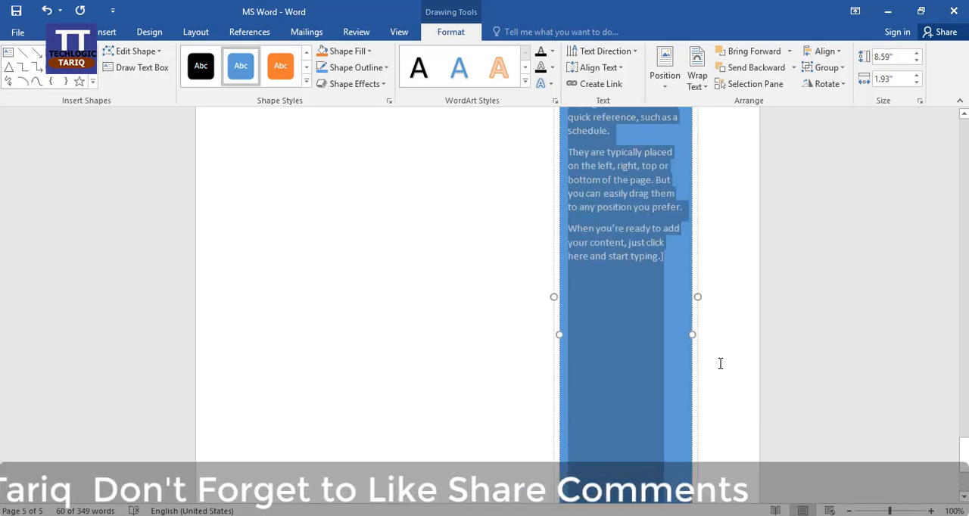
scroll(720, 363, "up", 3)
left_click(723, 263)
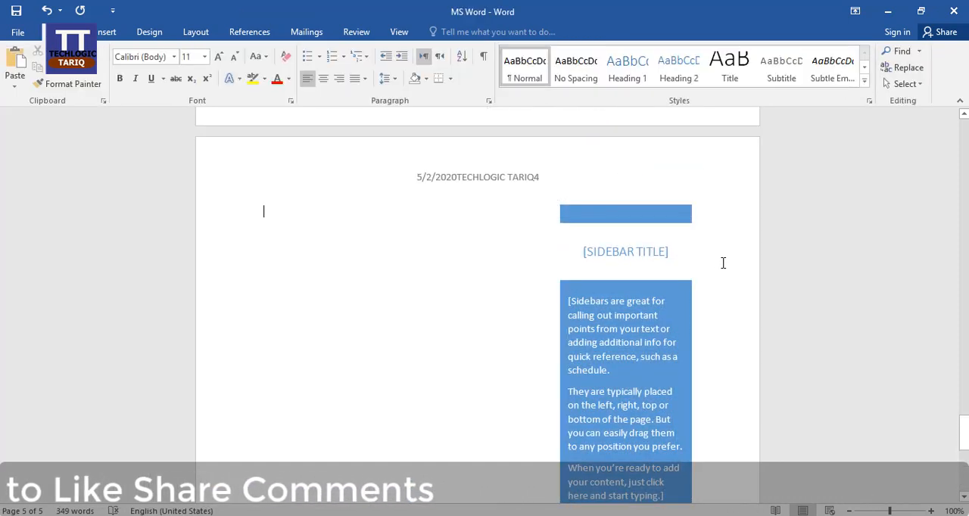
Replace the placeholder text in the sidebar's body with TECH LOGIC
left_click(647, 256)
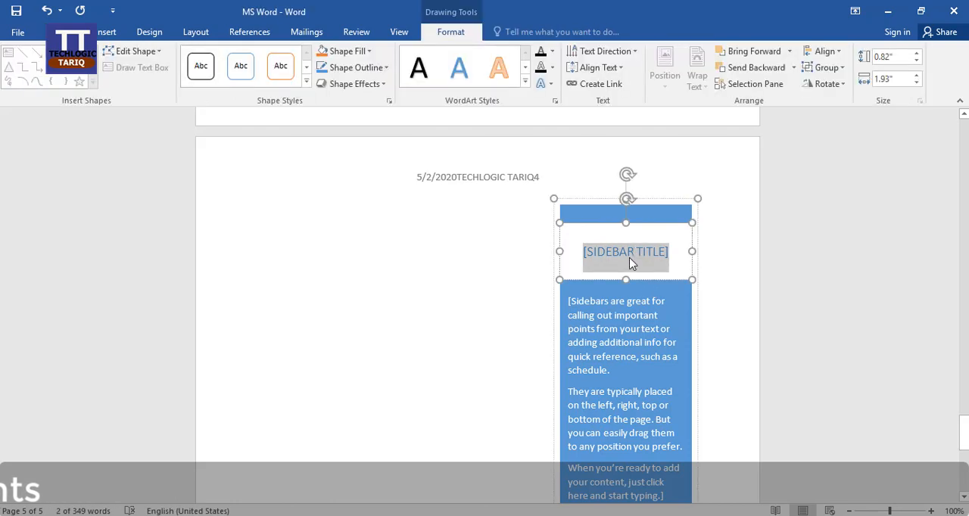
left_click(629, 361)
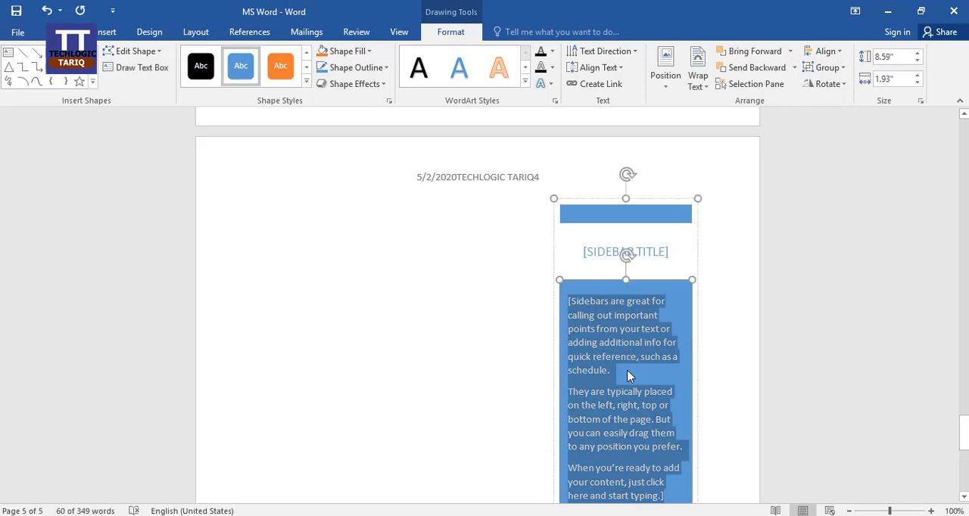
type("TECH LOGIC")
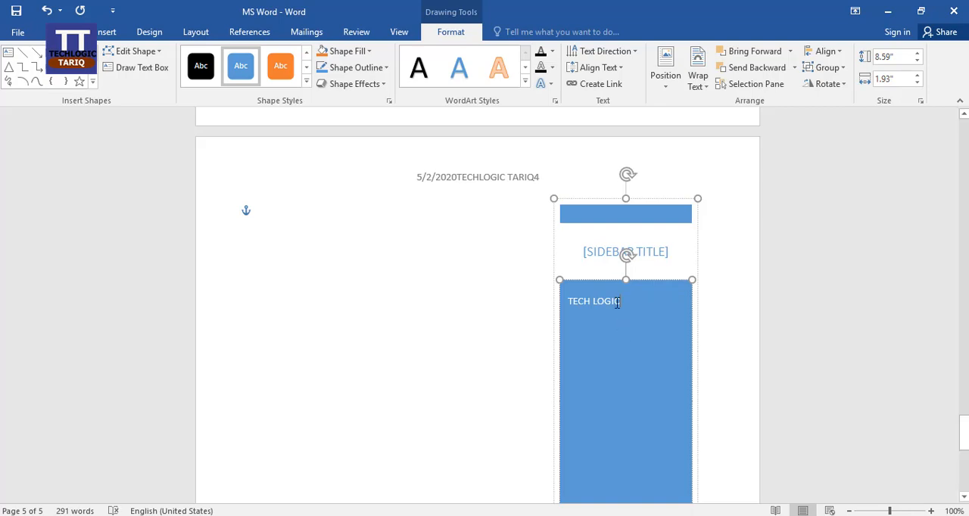
Apply the solid orange shape style to the sidebar's body and change its fill to light orange
left_click_drag(626, 300, 568, 307)
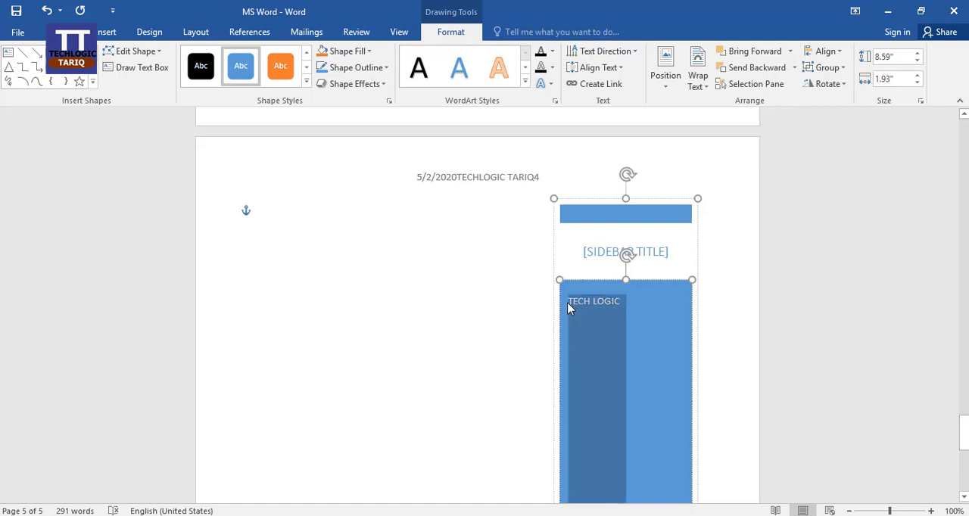
left_click(283, 68)
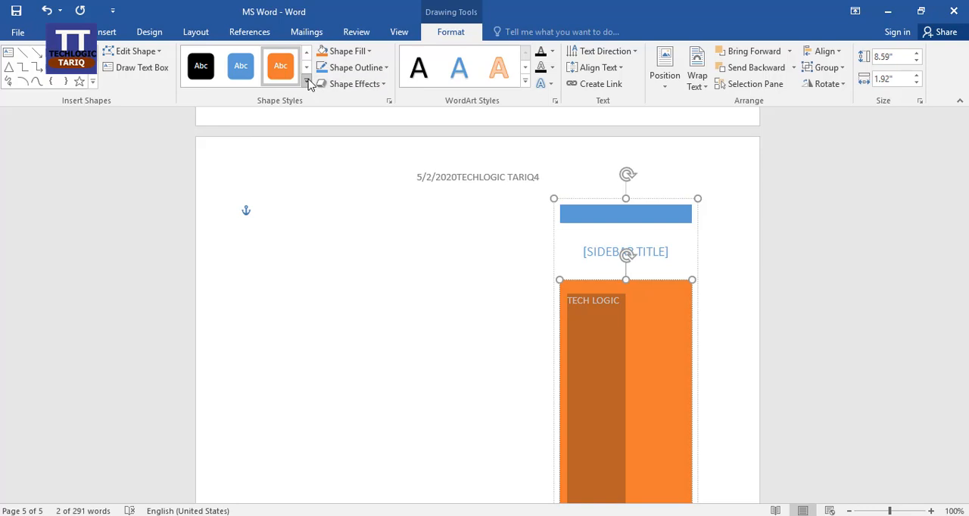
left_click(369, 52)
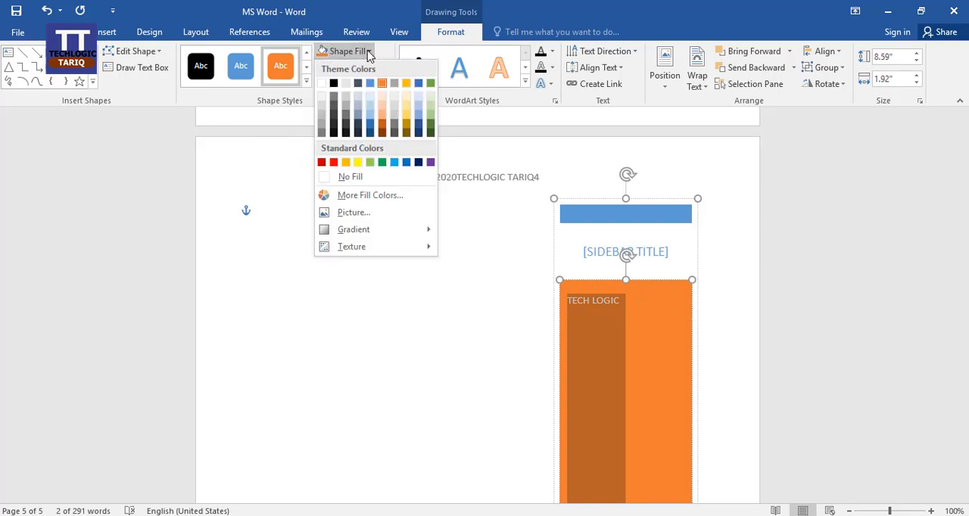
left_click(383, 107)
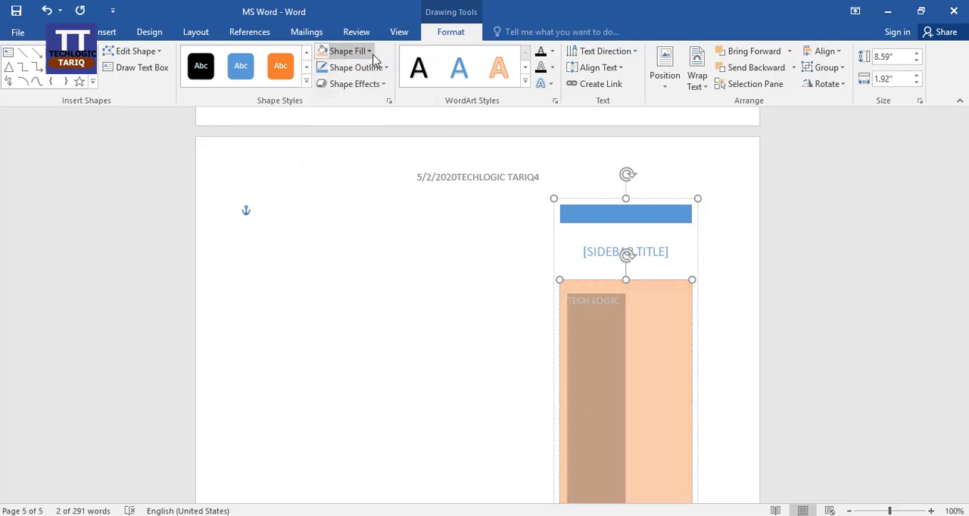
Give the sidebar's body a black outline and the first shape effect in the Presets group, and deselect it
left_click(383, 72)
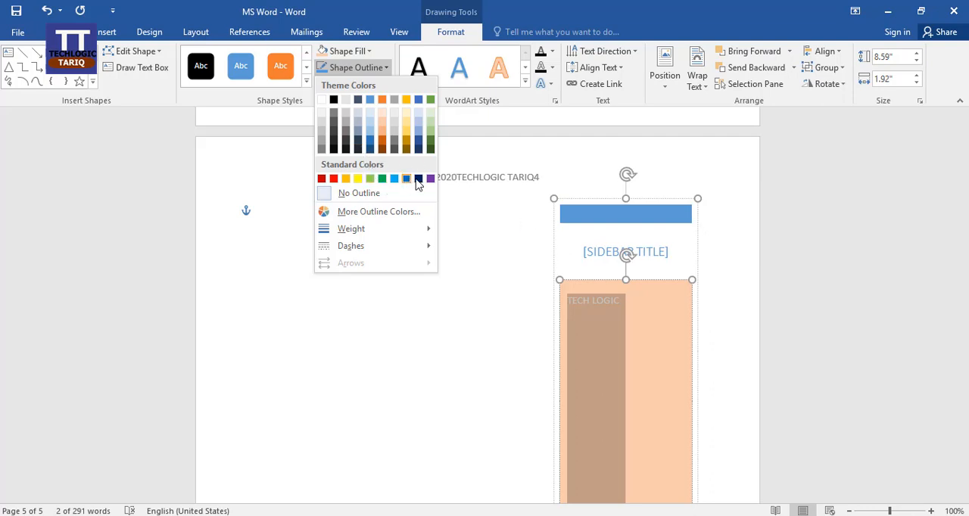
left_click(334, 101)
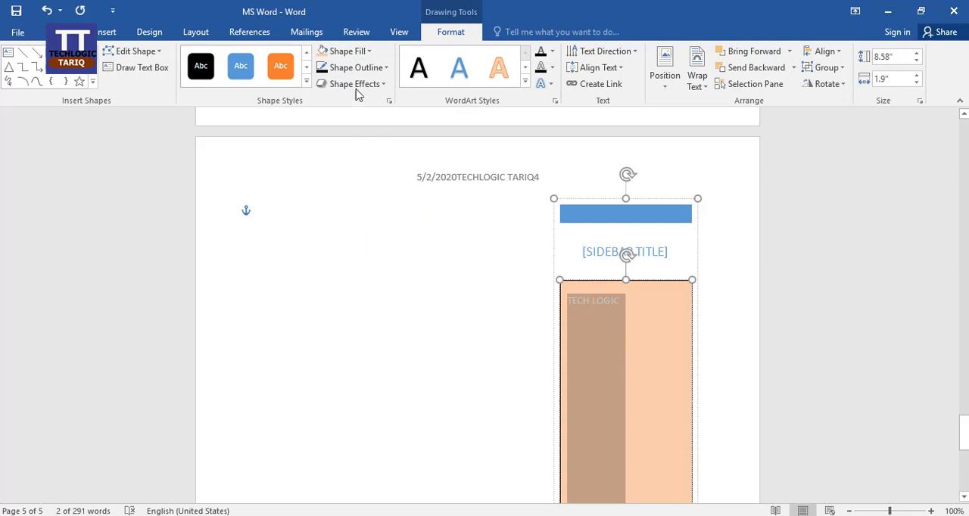
left_click(387, 86)
mouse_move(389, 120)
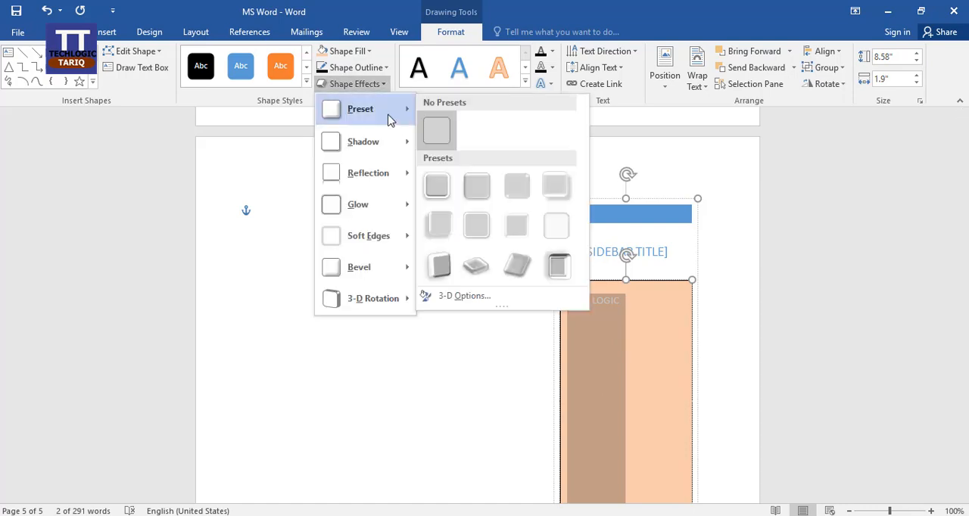
left_click(437, 185)
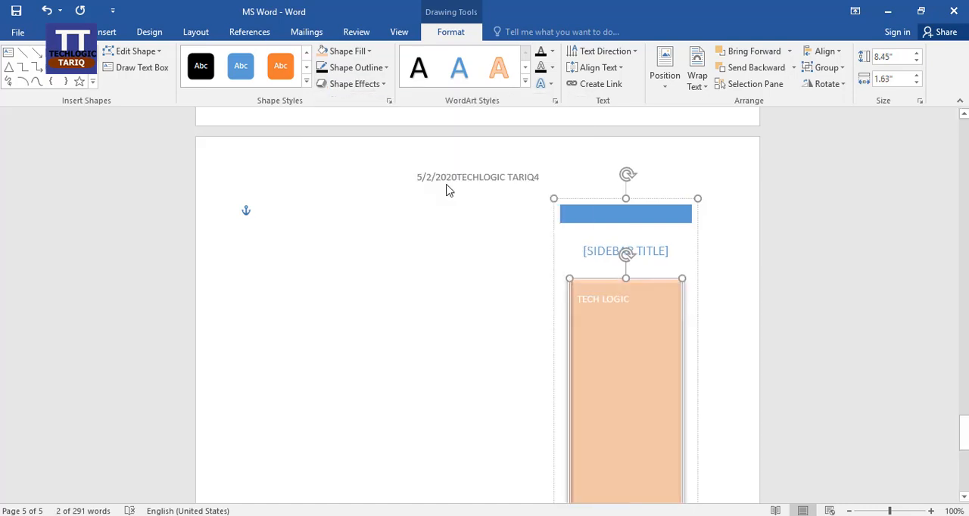
left_click(513, 383)
scroll(717, 355, "down", 5)
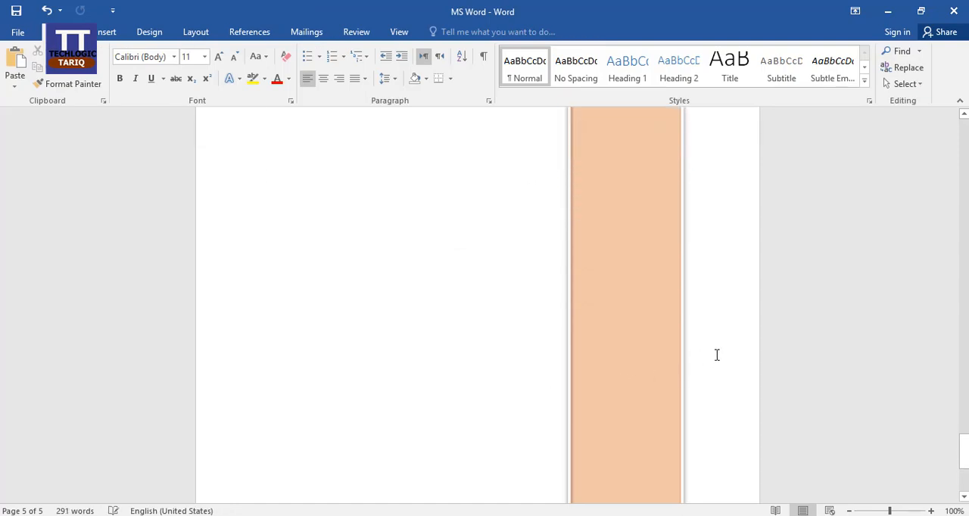
scroll(717, 355, "down", 2)
scroll(717, 355, "up", 5)
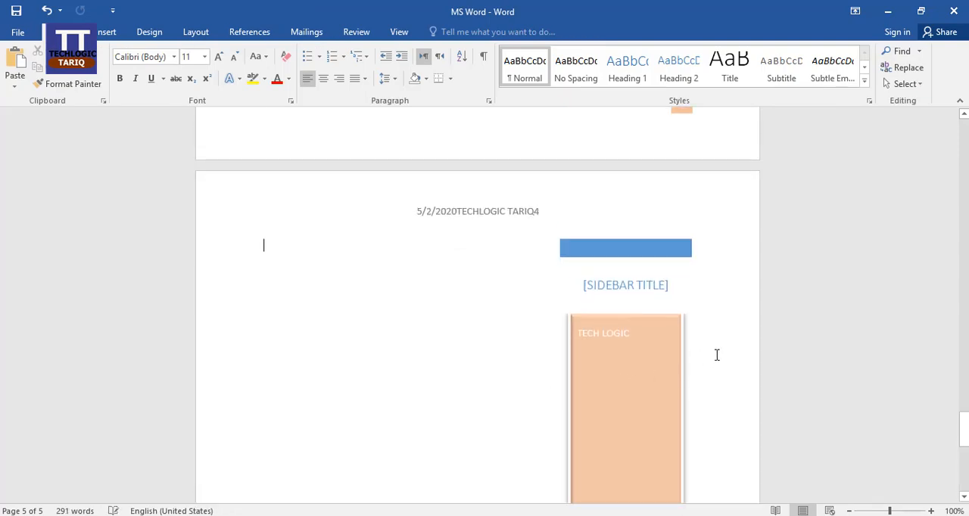
Apply the black WordArt style with a blue hard shadow to the TECH LOGIC text in the sidebar
left_click(653, 333)
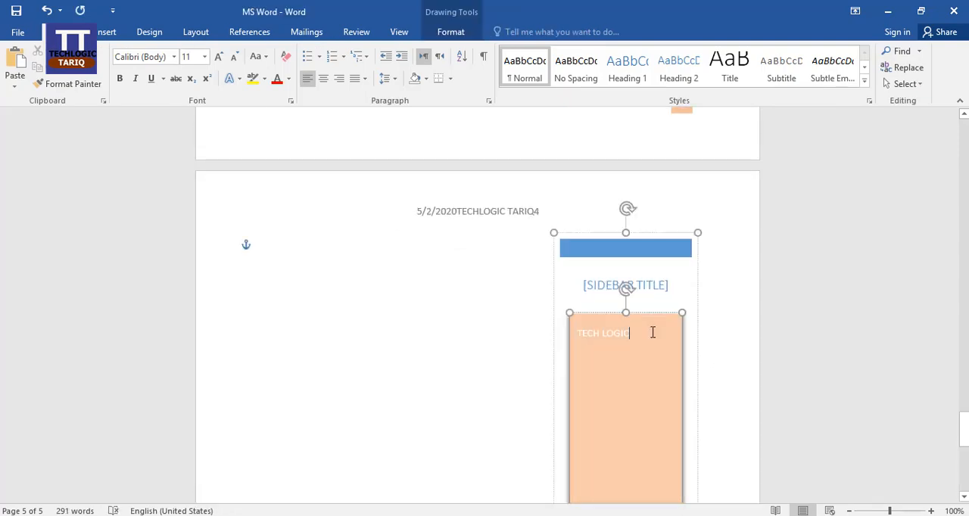
left_click(508, 364)
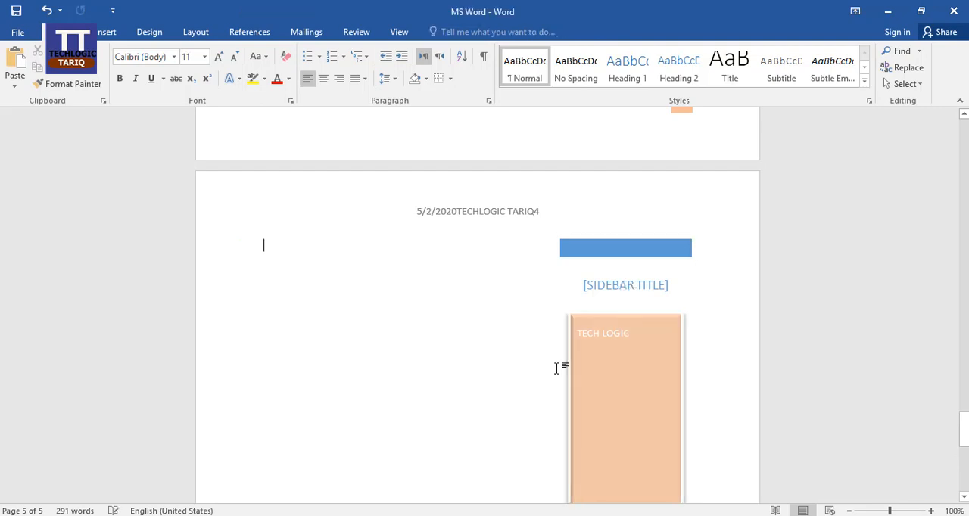
left_click(681, 345)
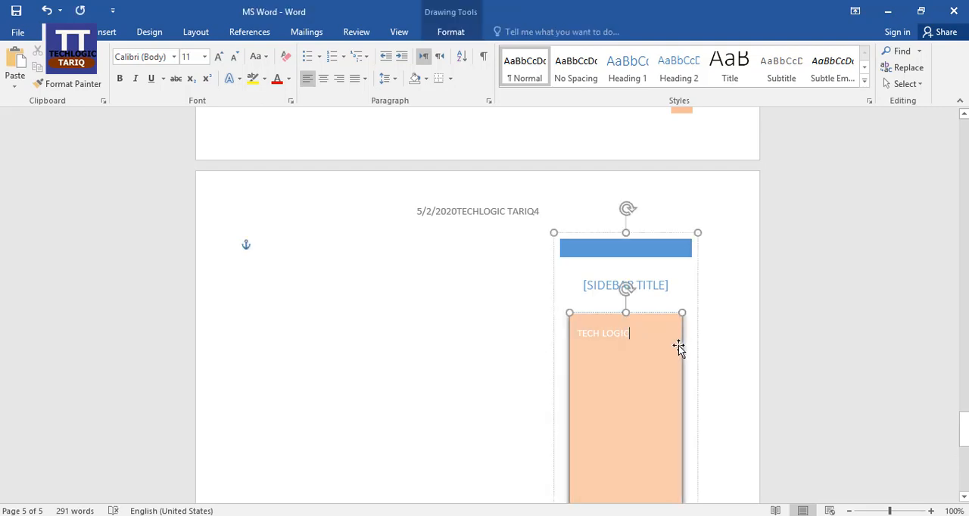
left_click(678, 346)
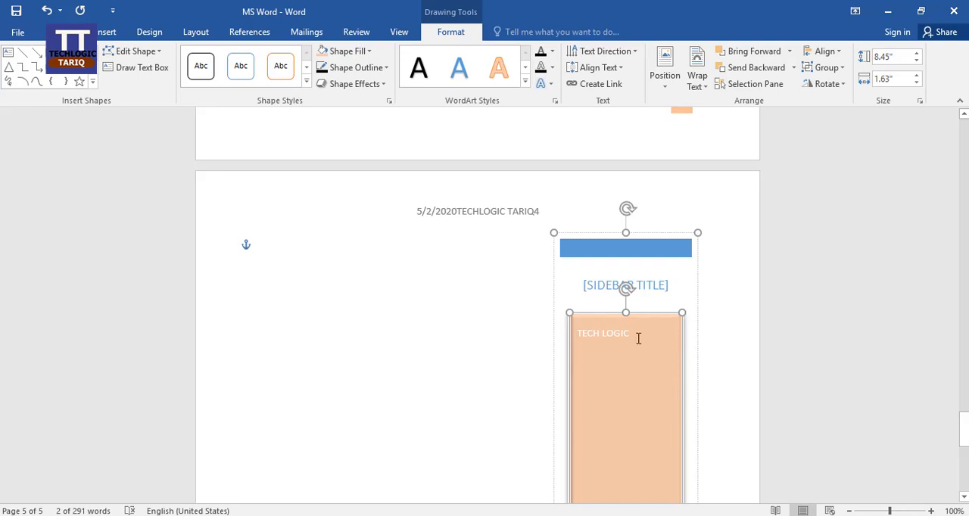
left_click_drag(608, 334, 582, 333)
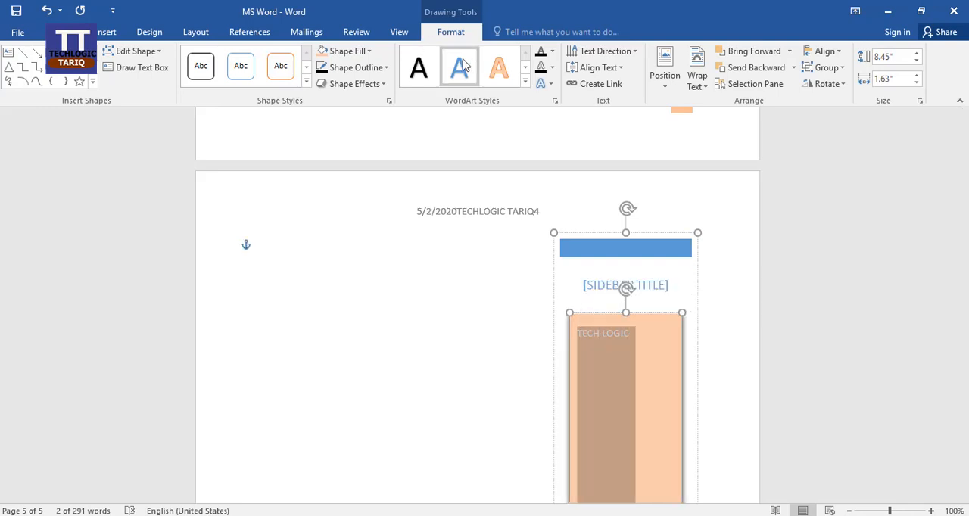
left_click(526, 83)
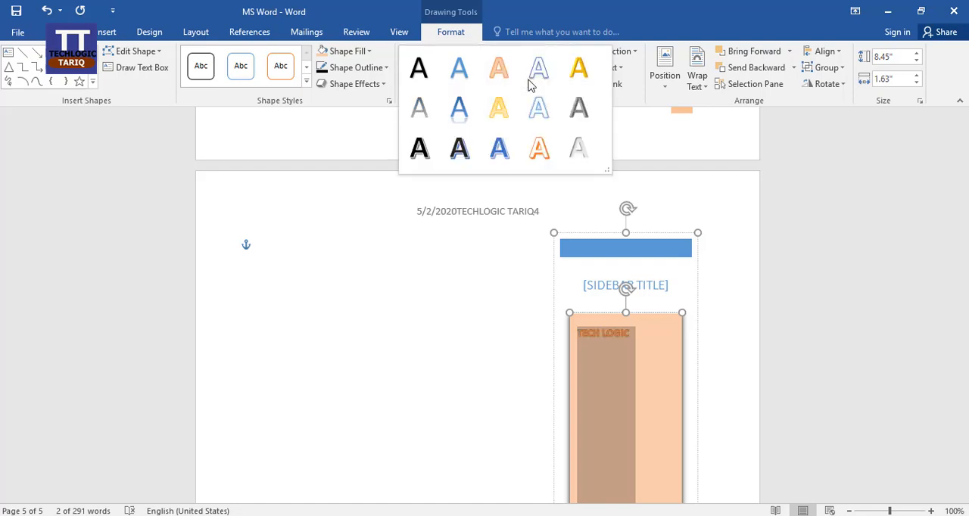
left_click(463, 147)
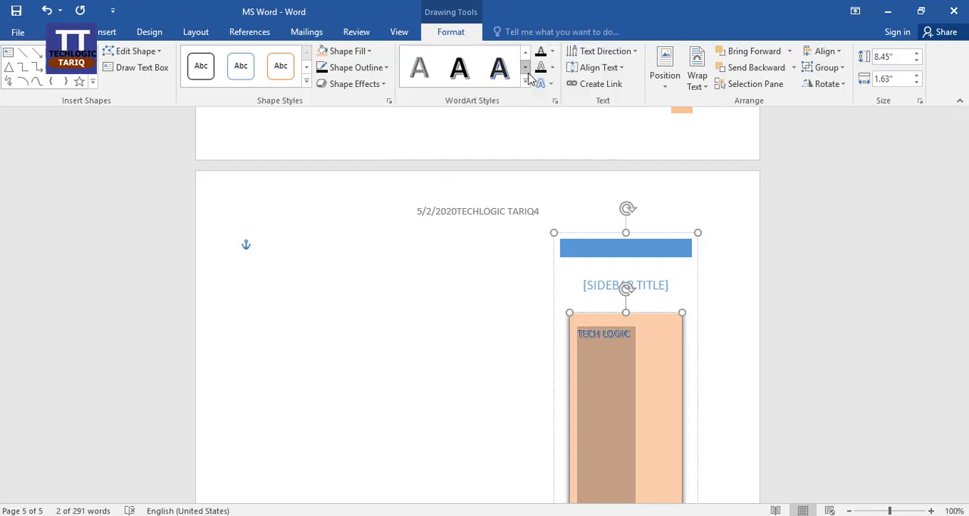
Set the TECH LOGIC text's fill to yellow and its outline to red
left_click(553, 51)
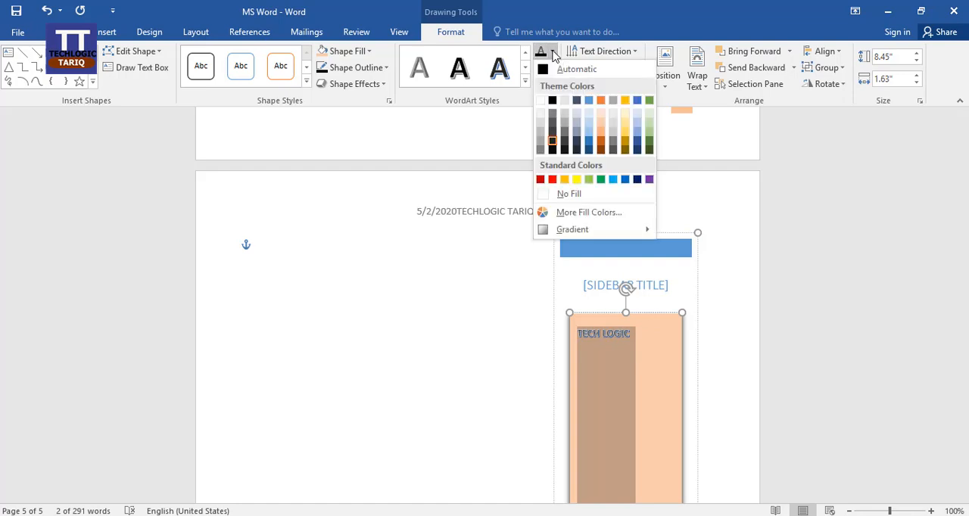
left_click(574, 180)
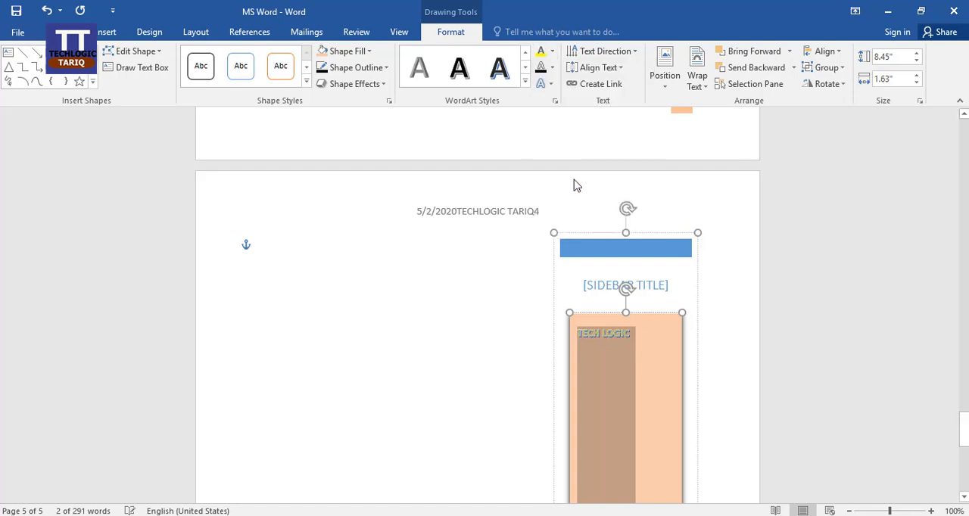
left_click(551, 70)
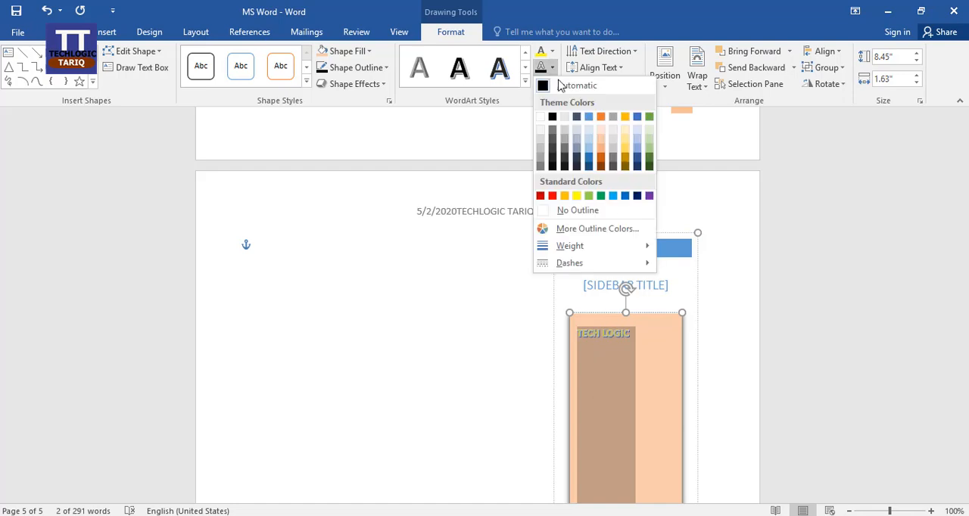
left_click(551, 196)
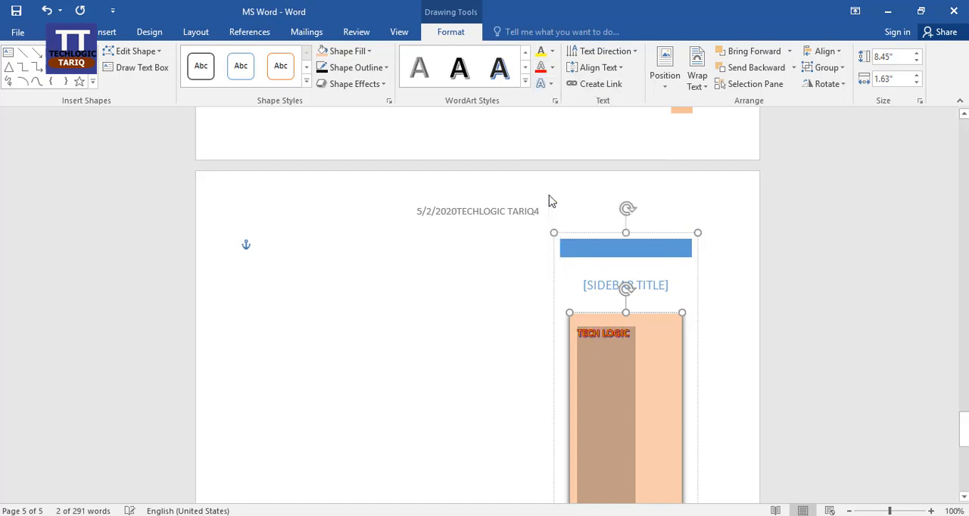
Apply the first Parallel 3-D Rotation text effect to the sidebar's body and deselect it
left_click(549, 84)
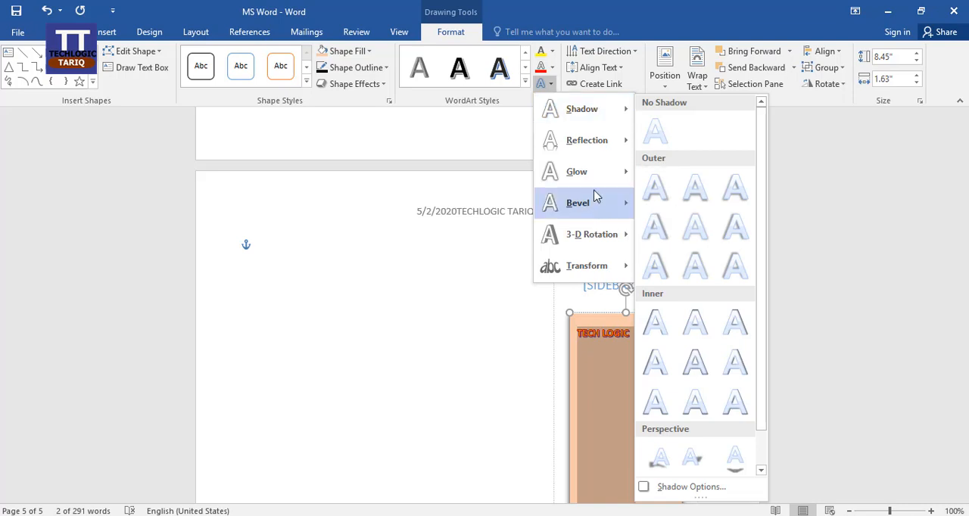
mouse_move(613, 172)
mouse_move(599, 250)
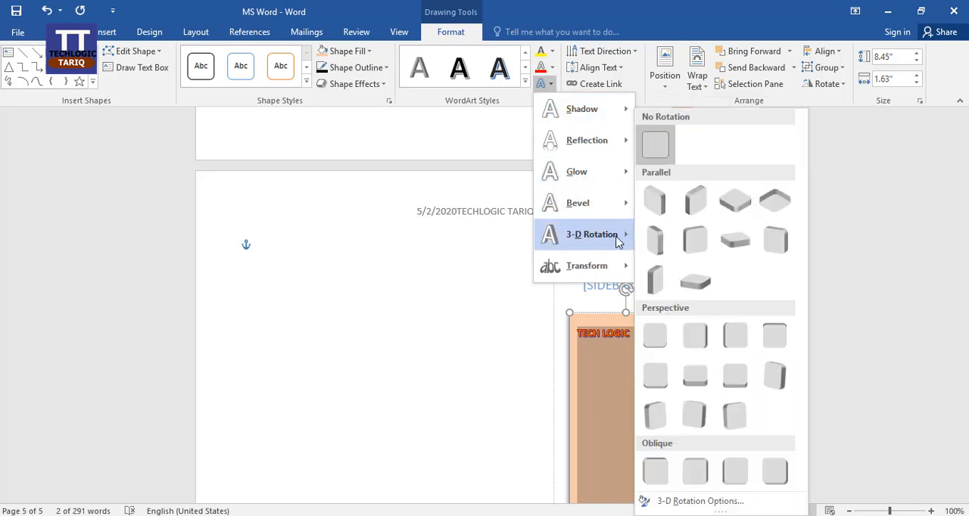
left_click(657, 203)
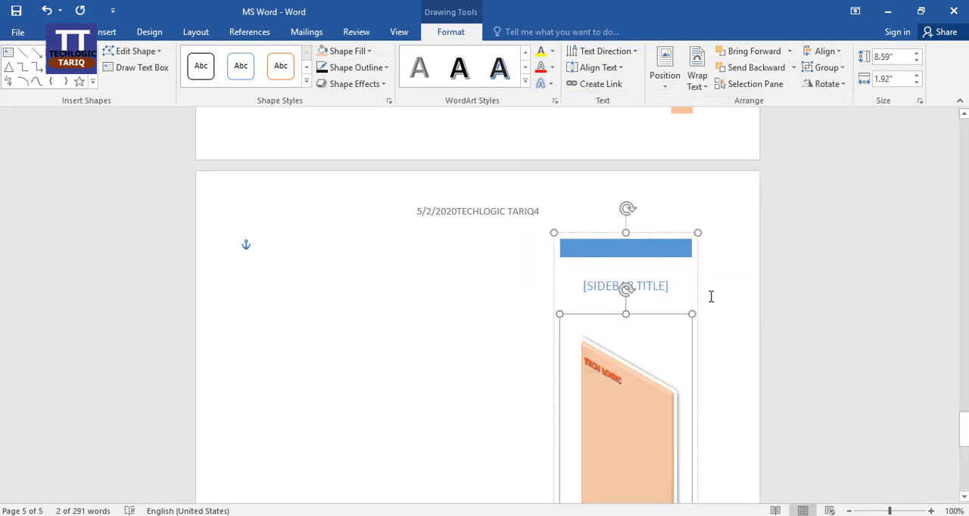
left_click(729, 282)
scroll(729, 281, "down", 3)
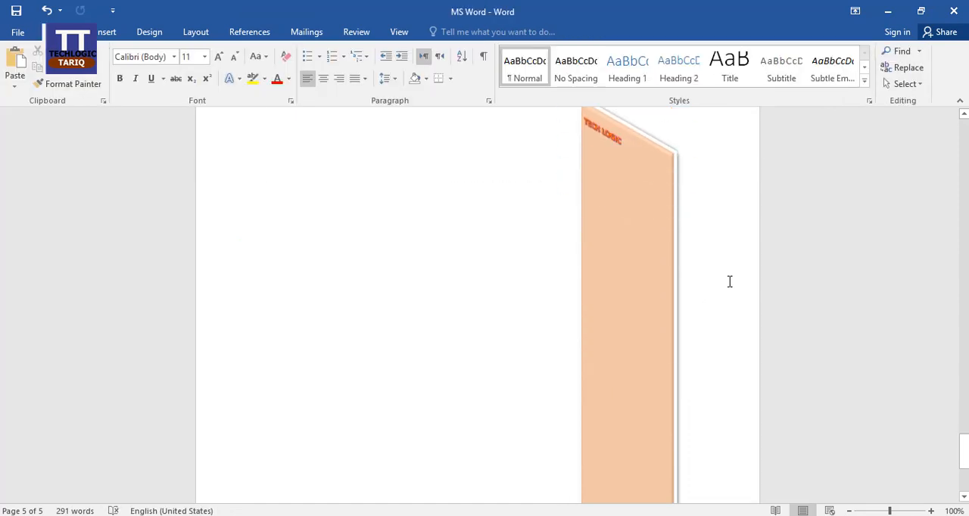
Set the text direction of the sidebar's TECH LOGIC text to Horizontal
scroll(729, 282, "down", 3)
scroll(729, 282, "up", 3)
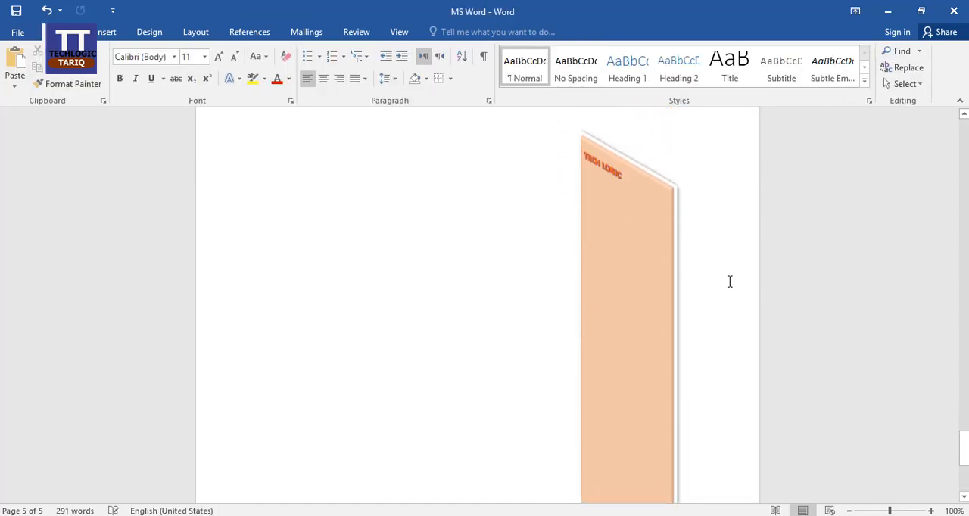
left_click(650, 245)
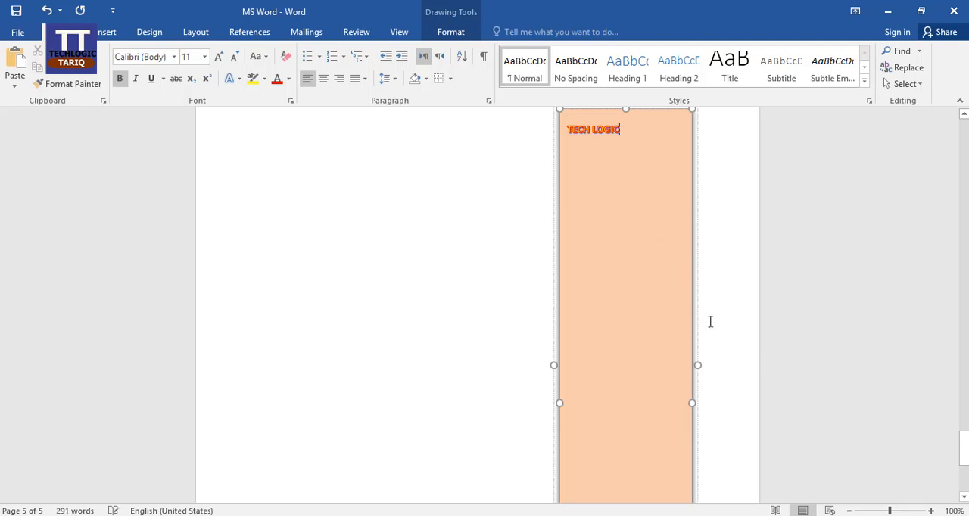
left_click(692, 303)
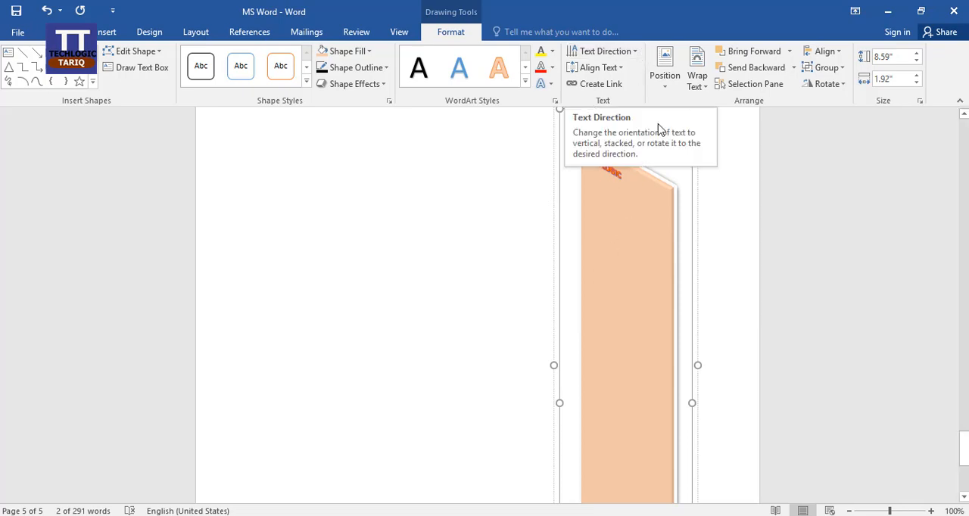
left_click(634, 53)
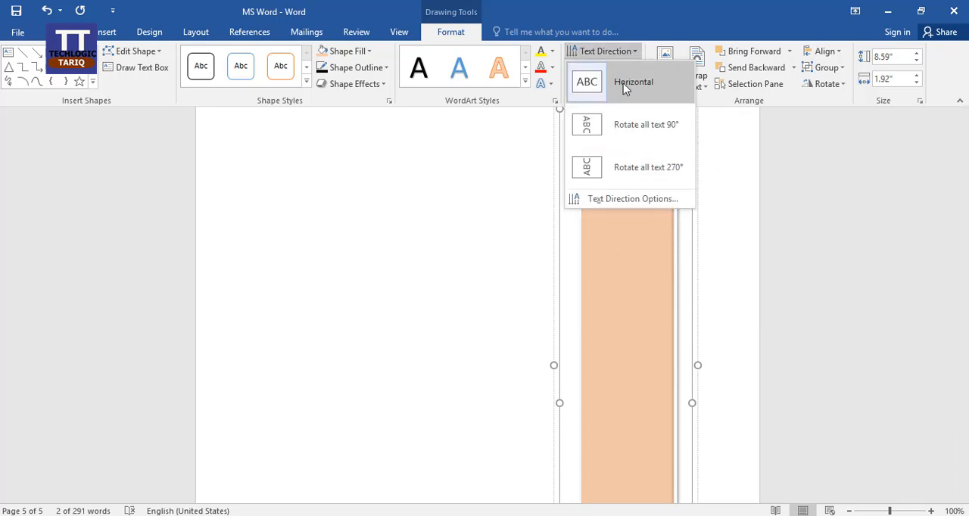
left_click(628, 85)
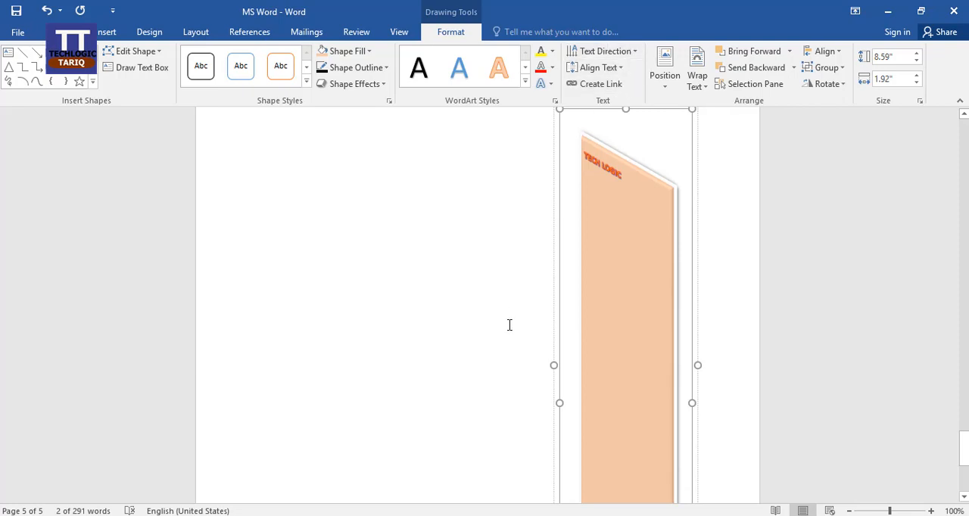
Undo the sidebar's 3-D rotation and the red outline of its TECH LOGIC text, and deselect the sidebar
left_click(46, 10)
left_click(45, 11)
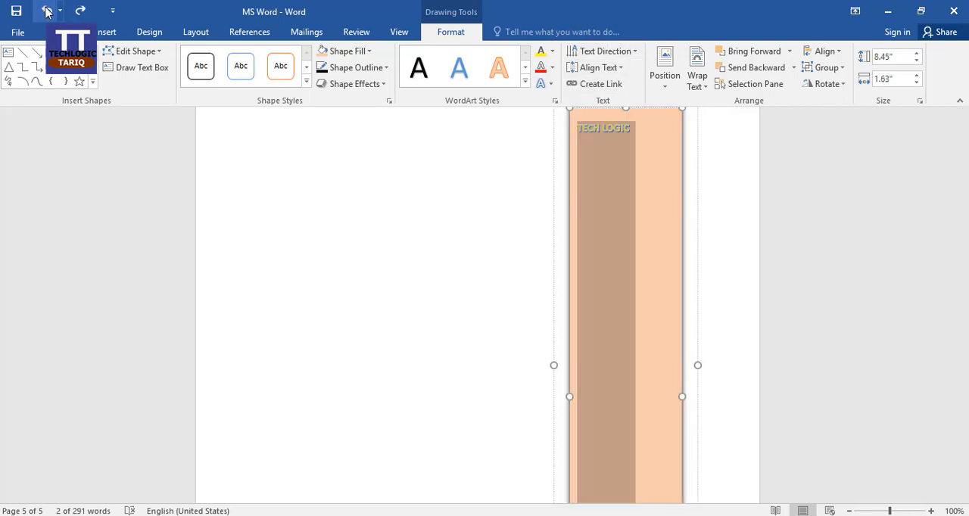
left_click(370, 243)
Rotate the sidebar's TECH LOGIC text by 90°
left_click(624, 215)
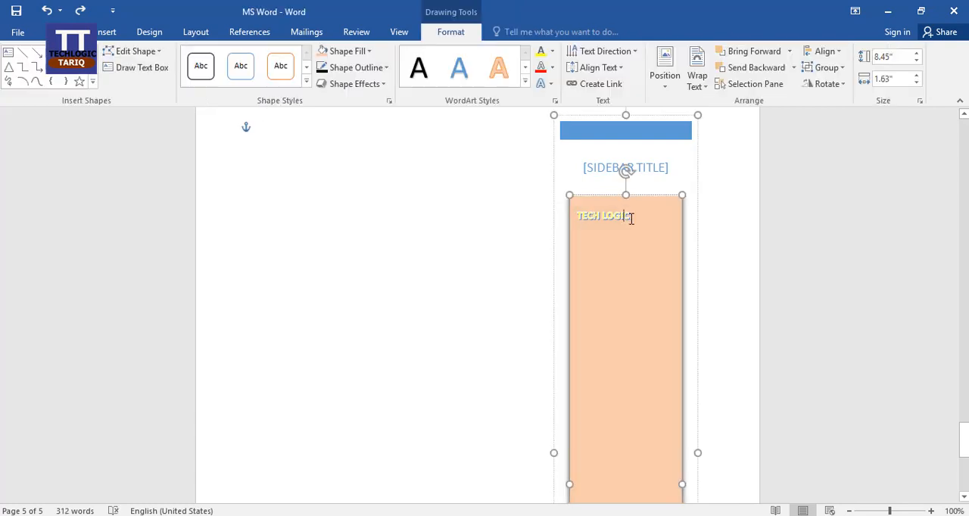
left_click(633, 54)
left_click(631, 125)
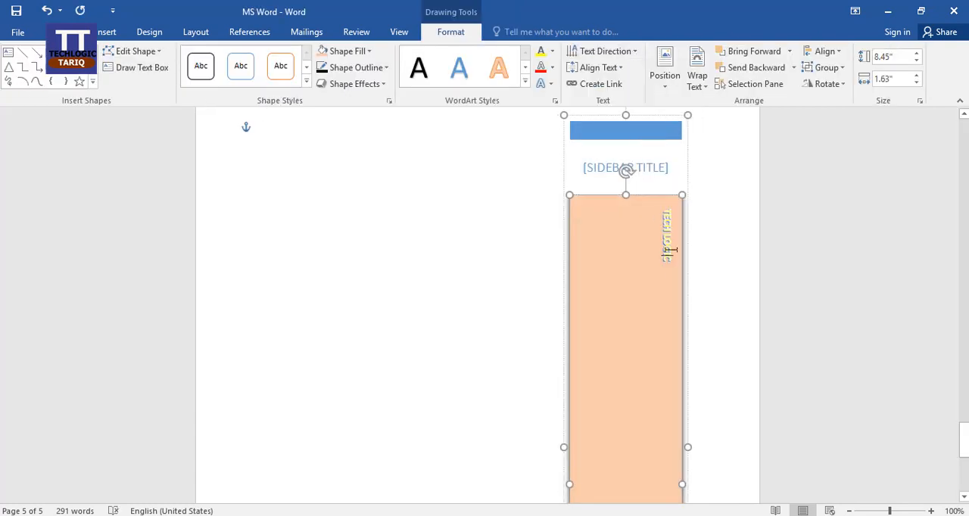
Change the direction of the sidebar's TECH LOGIC text to a 270° rotation
left_click(625, 51)
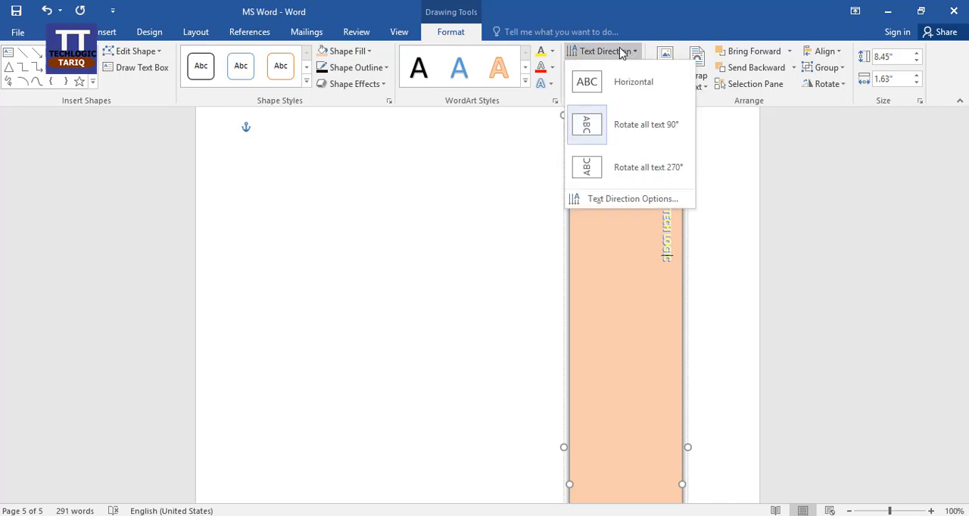
left_click(649, 176)
scroll(756, 285, "down", 5)
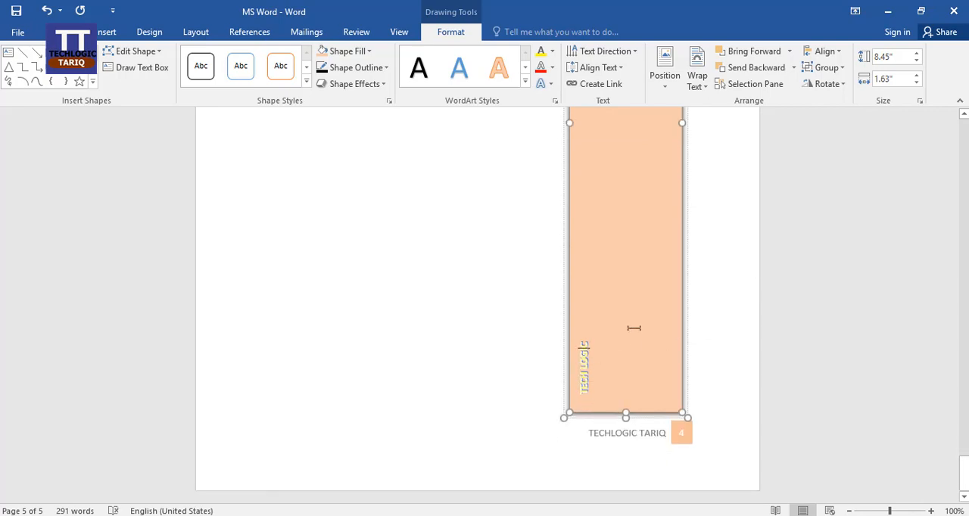
scroll(634, 327, "up", 5)
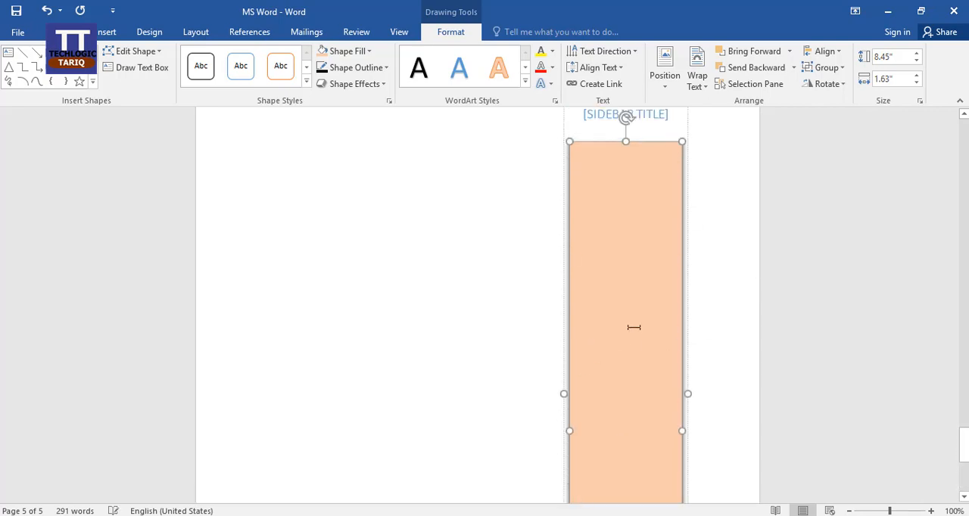
Return the TECH LOGIC text to horizontal, and move the whole sidebar to the middle of the page and deselect it
left_click(604, 51)
left_click(614, 85)
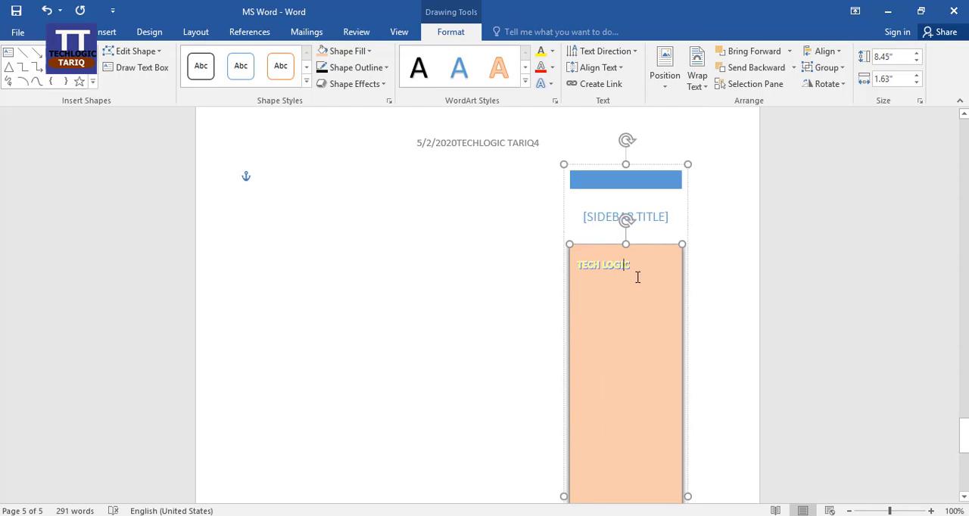
left_click_drag(651, 164, 480, 187)
left_click(305, 273)
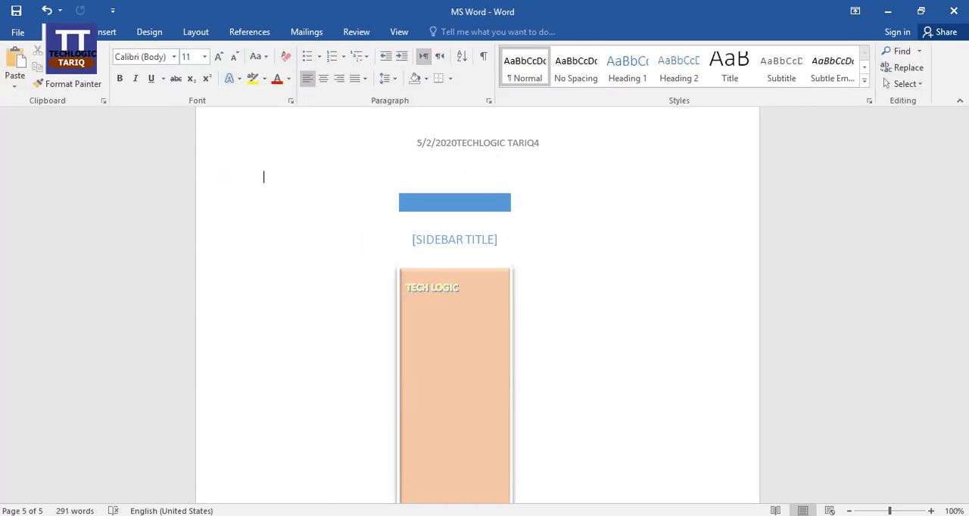
left_click(114, 32)
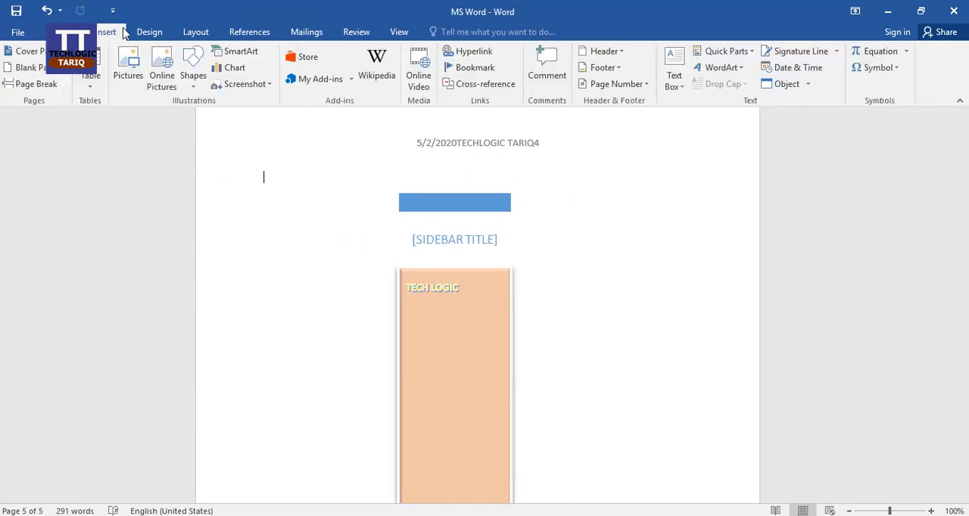
left_click(751, 53)
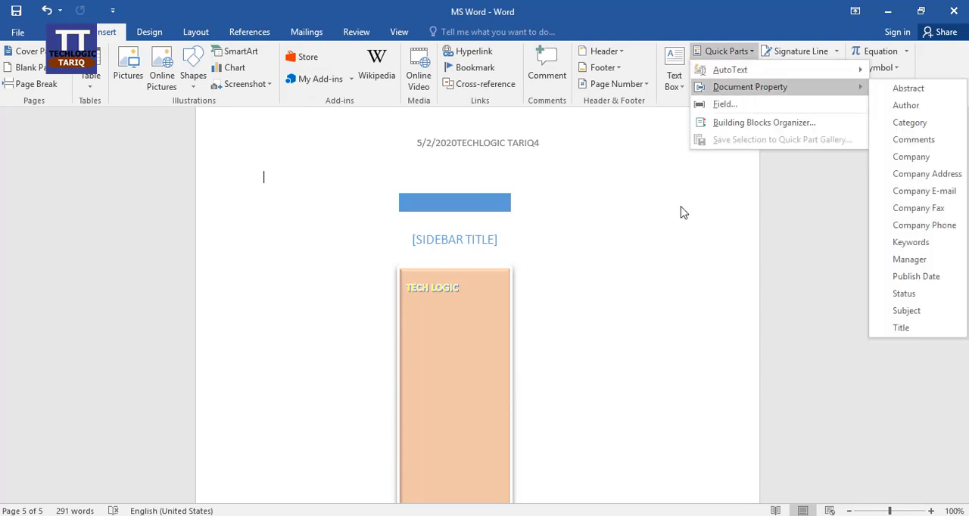
left_click(647, 268)
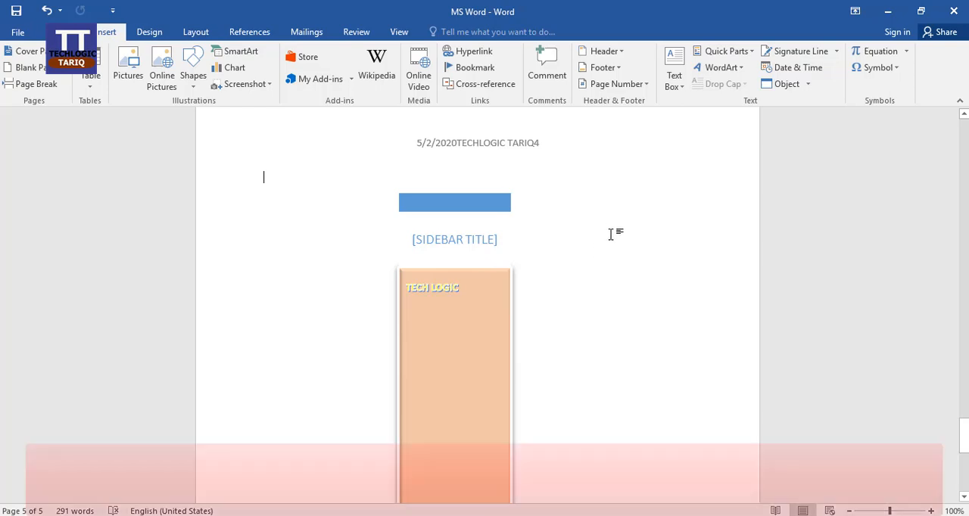
Delete the whole sidebar from page 5
scroll(602, 250, "down", 6)
scroll(606, 256, "up", 7)
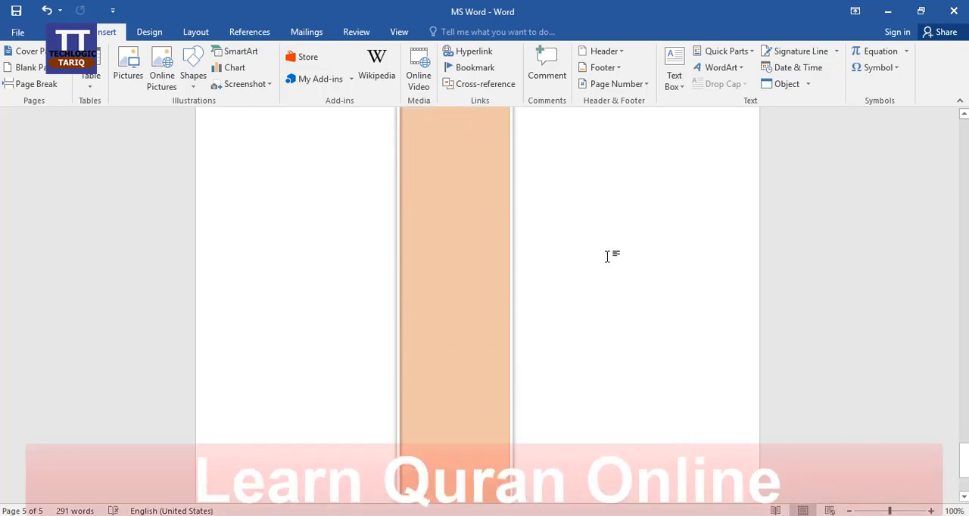
left_click(492, 373)
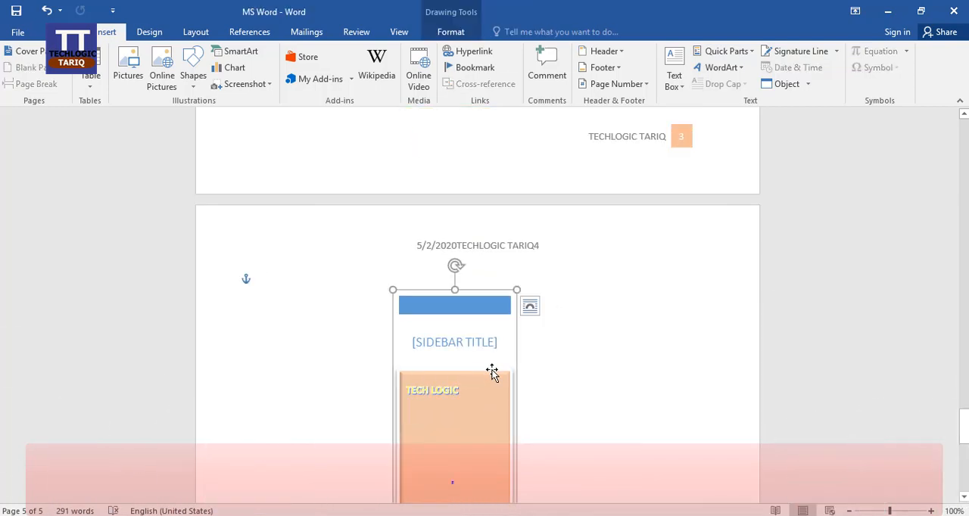
key("Delete")
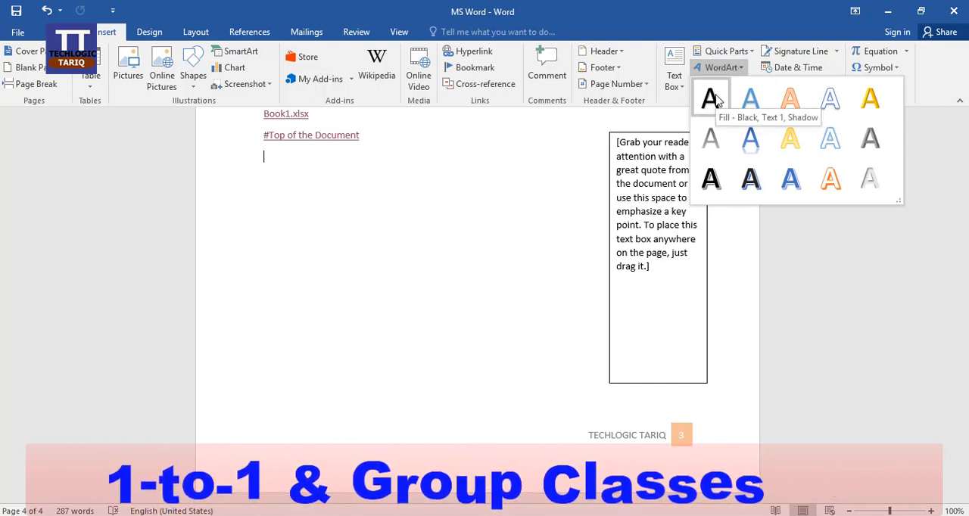
Insert WordArt in the white style with orange outline and hard shadow, with the text TECHLOGIC TARIQ
left_click(830, 178)
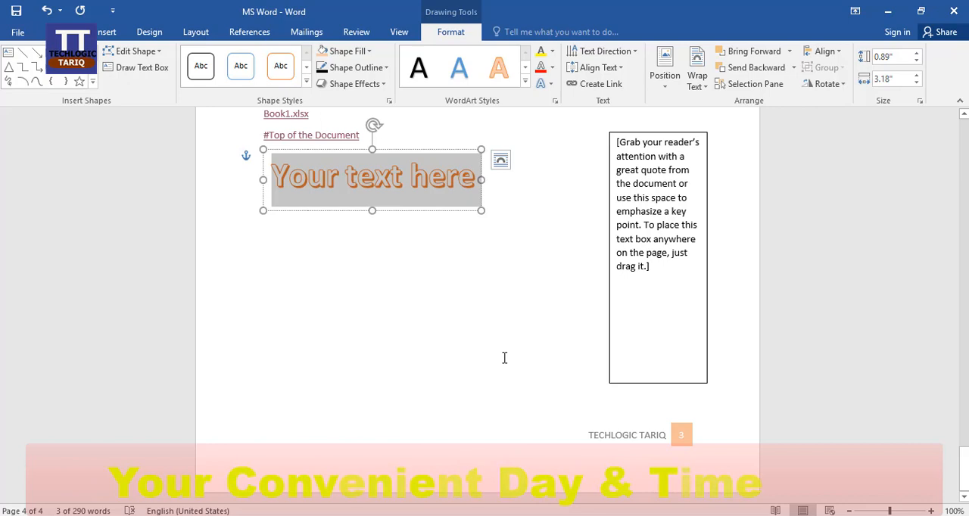
type("TECHLO")
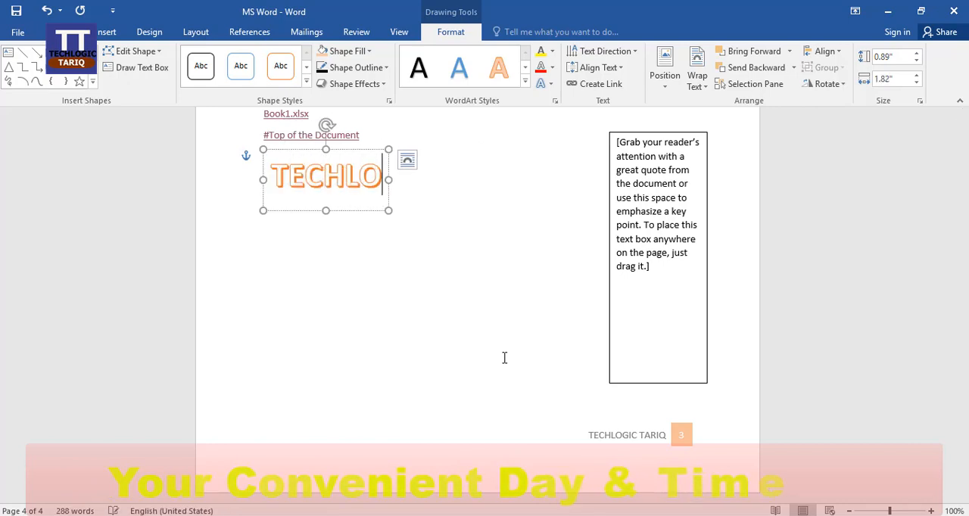
type("GIC")
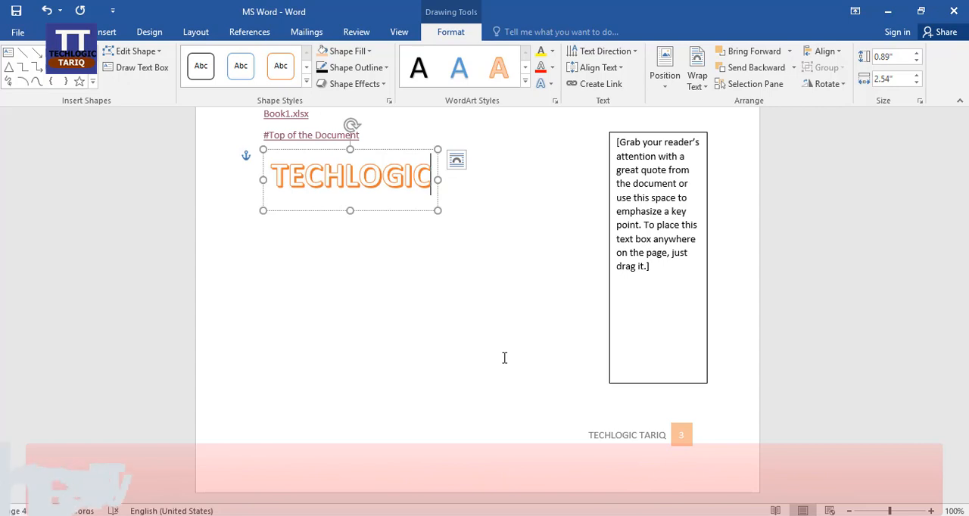
type(" TARIQ")
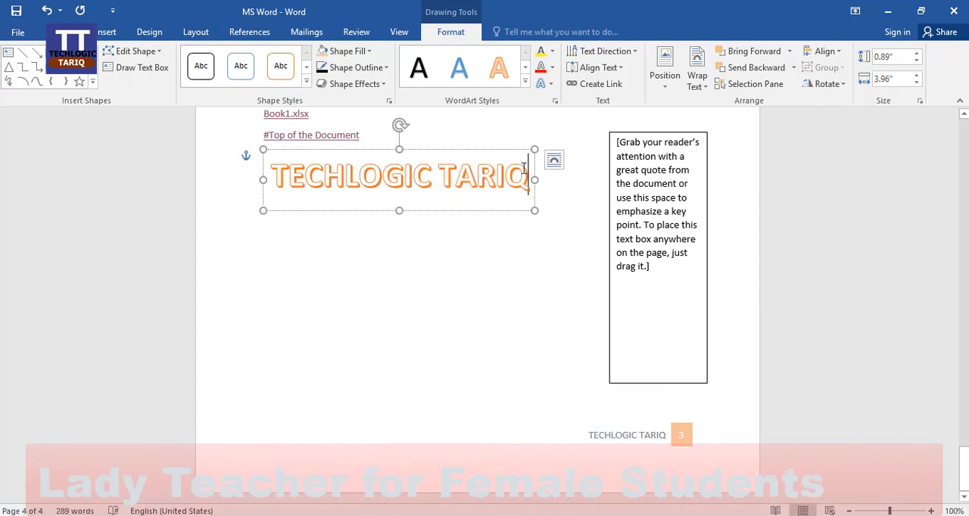
Try a solid black shape style on the TECHLOGIC TARIQ WordArt, and apply the blue gradient style from the fifth row of Theme Styles instead
left_click_drag(528, 175, 349, 204)
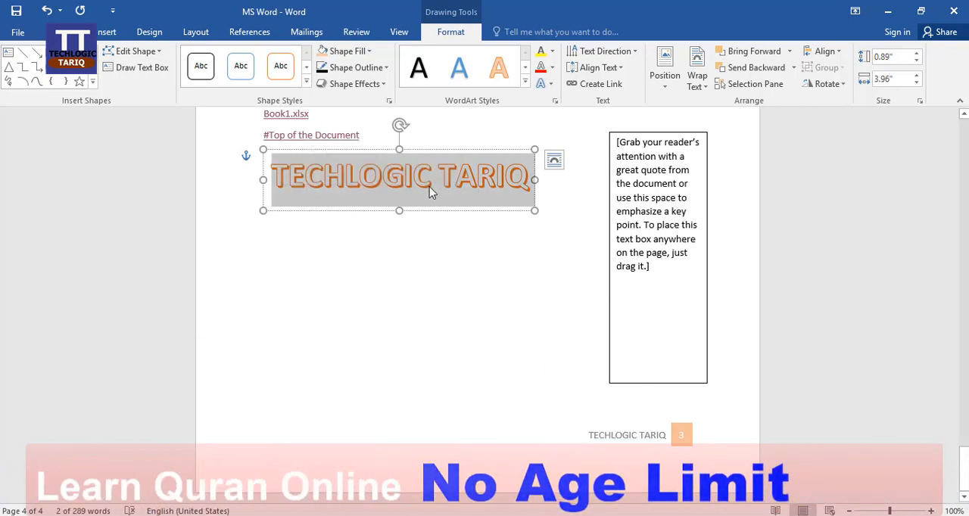
left_click(306, 81)
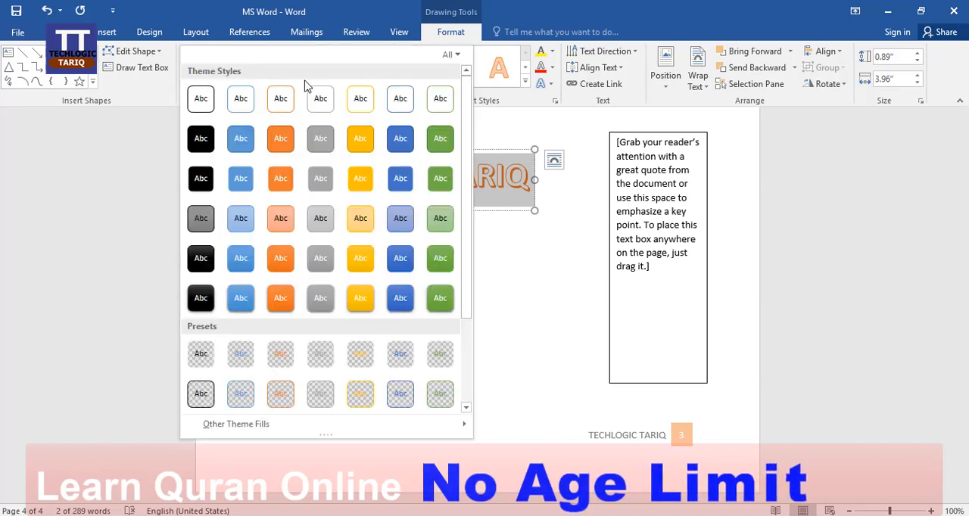
left_click(200, 178)
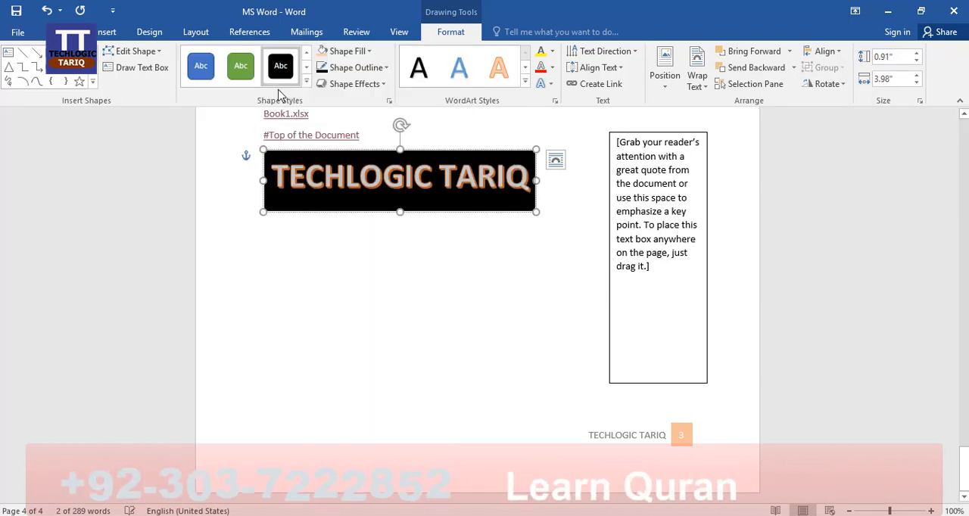
left_click(307, 85)
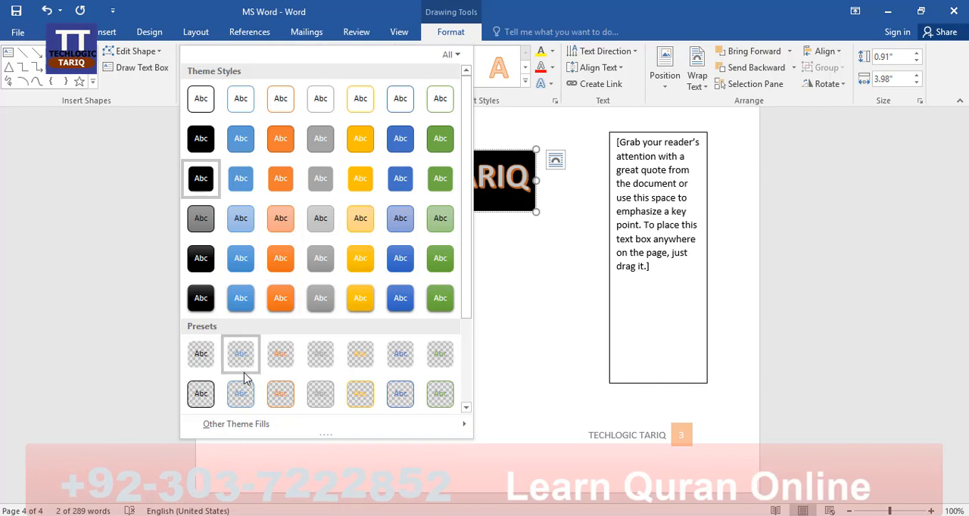
left_click(400, 259)
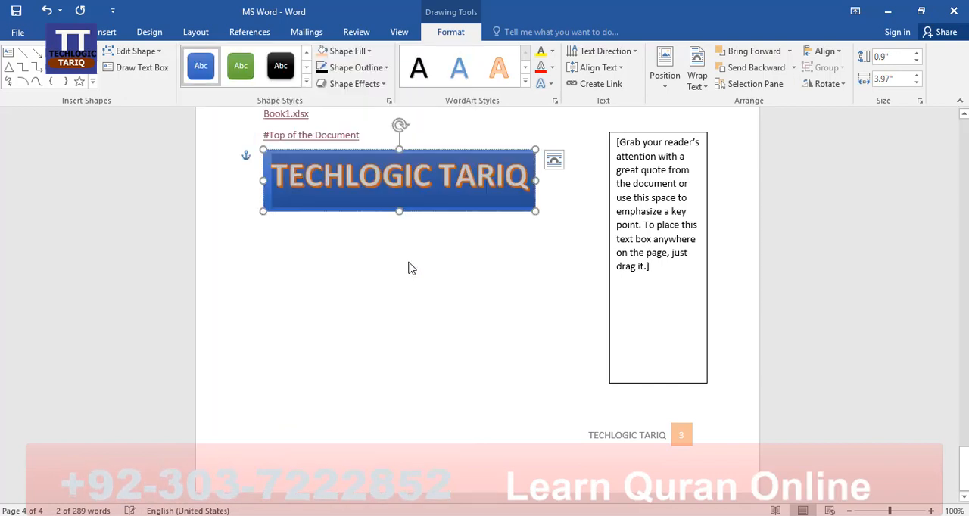
left_click(471, 268)
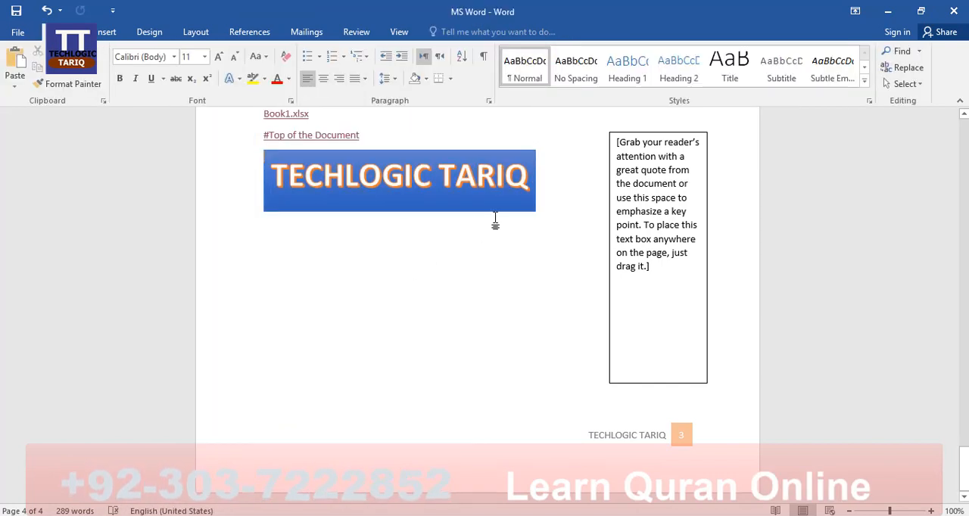
left_click(497, 186)
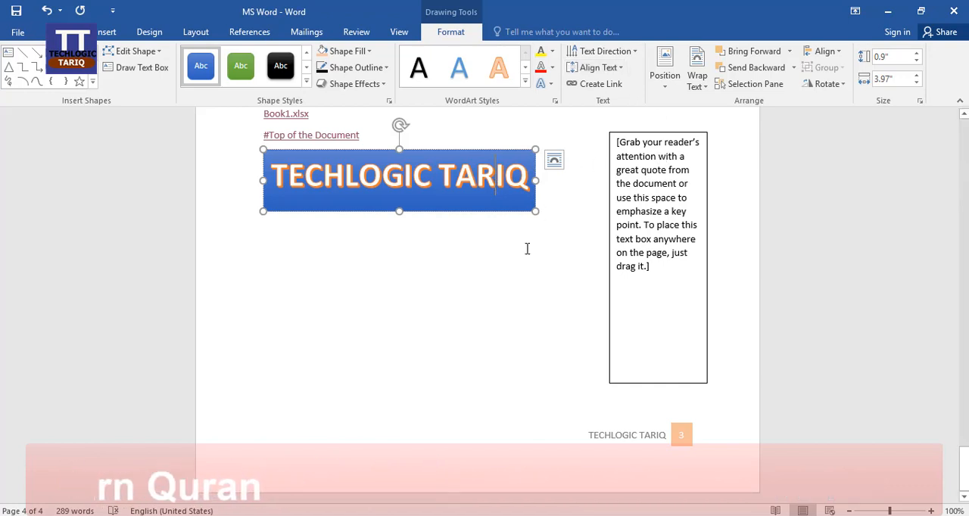
left_click(592, 113)
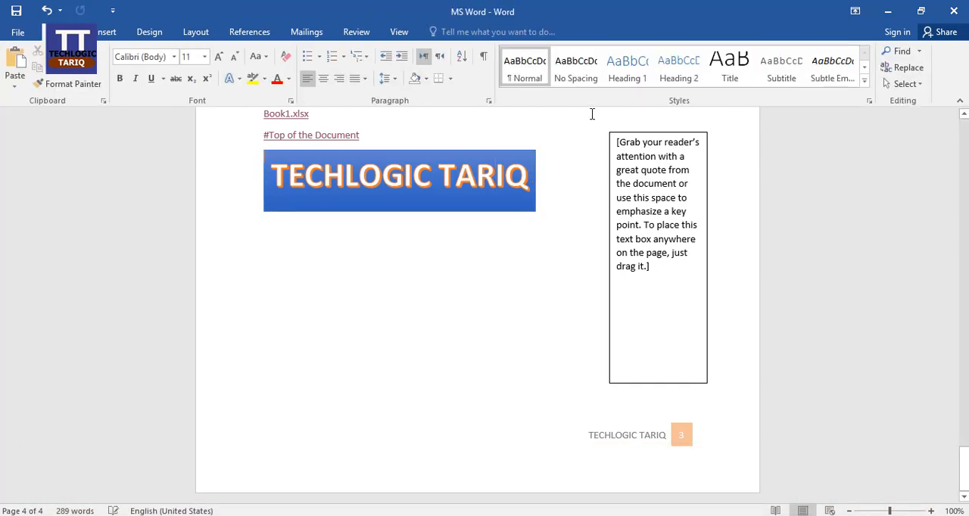
left_click(109, 33)
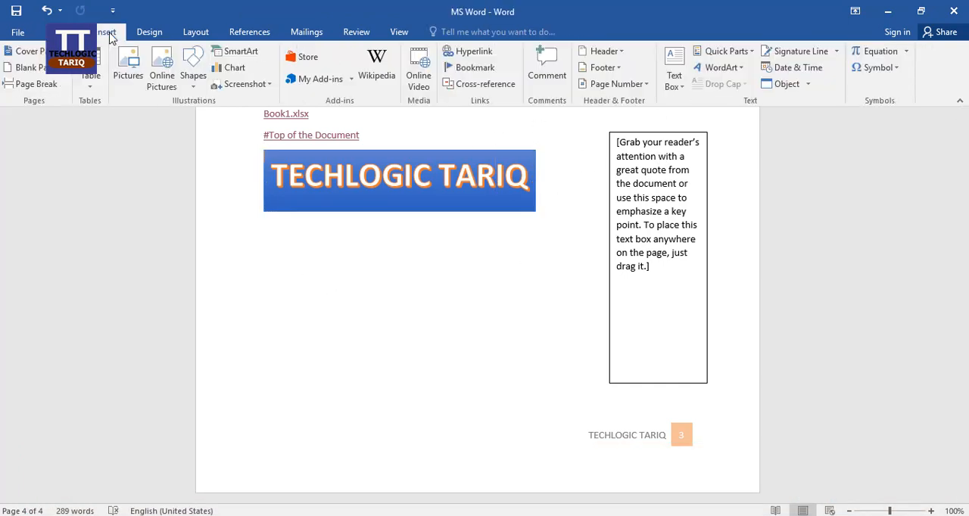
left_click(719, 67)
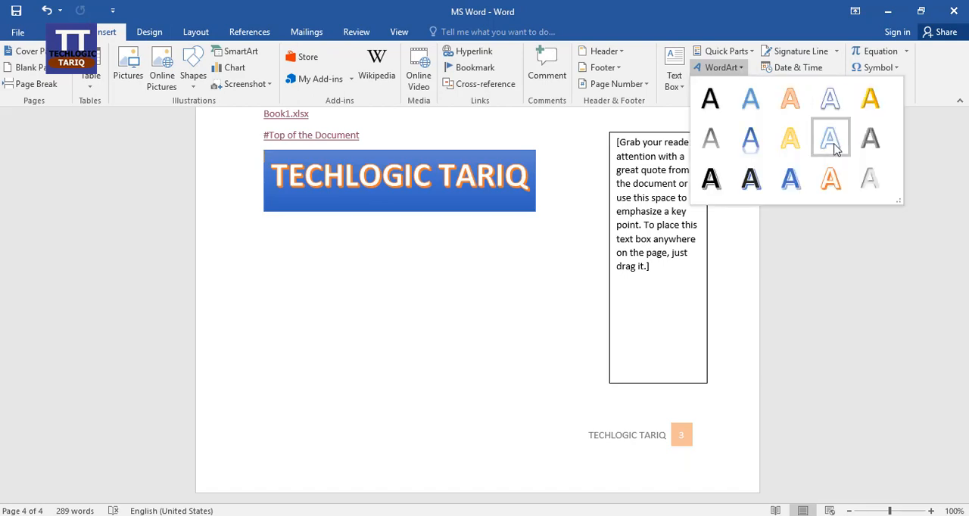
left_click(481, 292)
Select the TECHLOGIC TARIQ WordArt text and view its font settings, closing them without changes
left_click(372, 167)
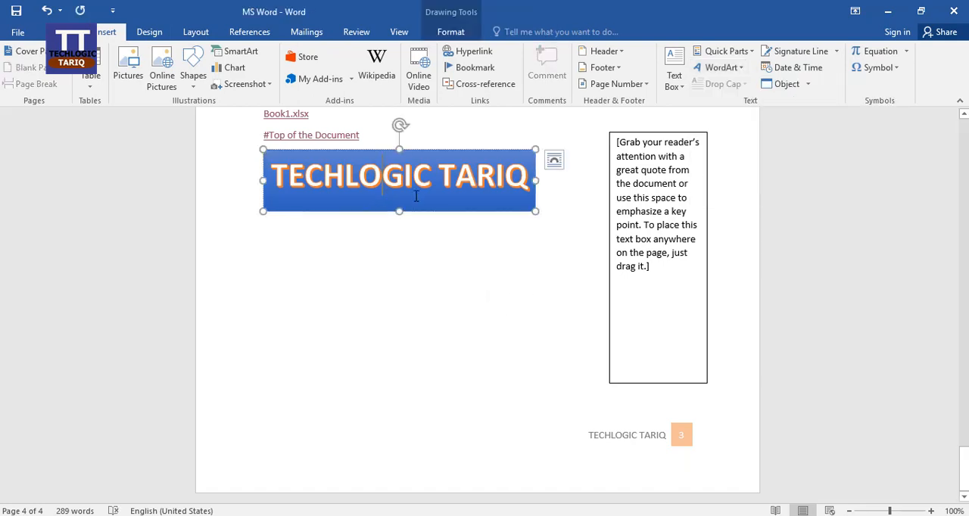
left_click_drag(515, 175, 375, 182)
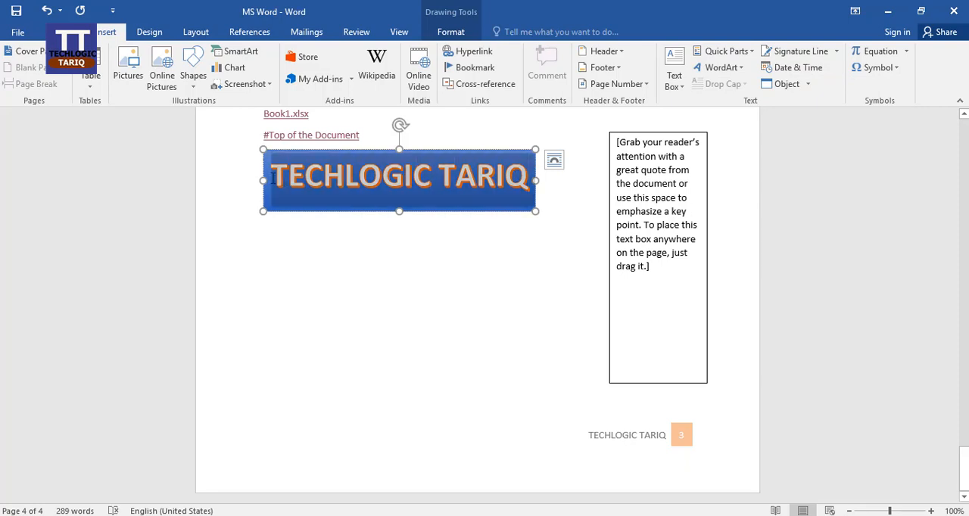
right_click(372, 182)
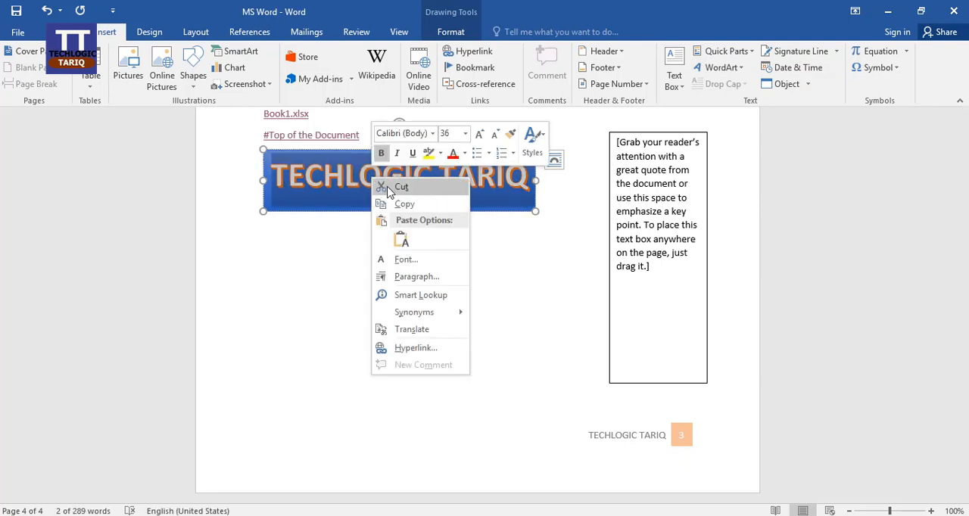
left_click(427, 259)
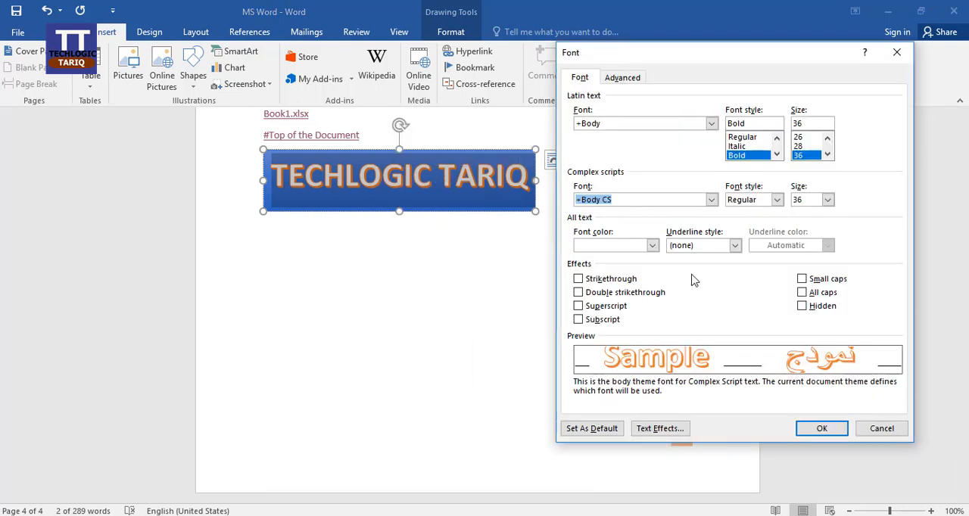
left_click(878, 428)
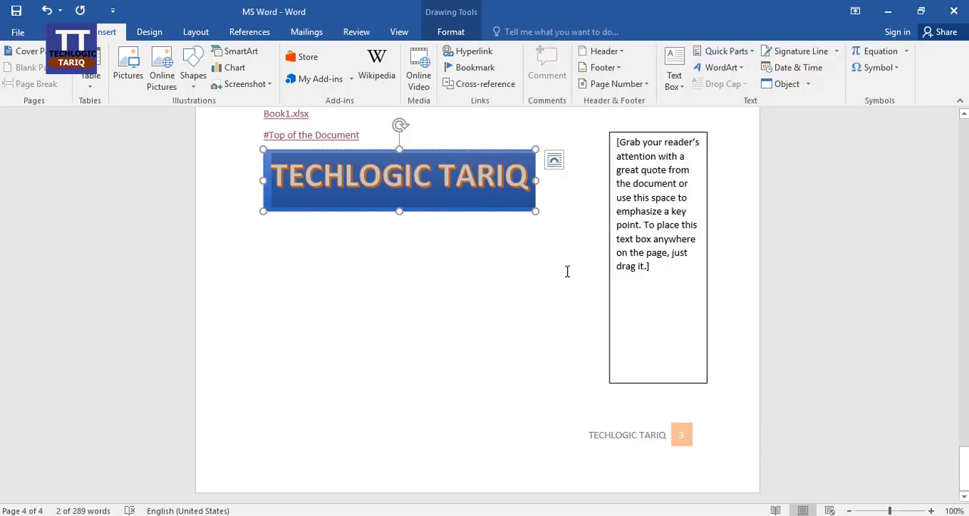
Rotate the TECHLOGIC TARIQ WordArt 90° right and back 90° left
left_click(522, 211)
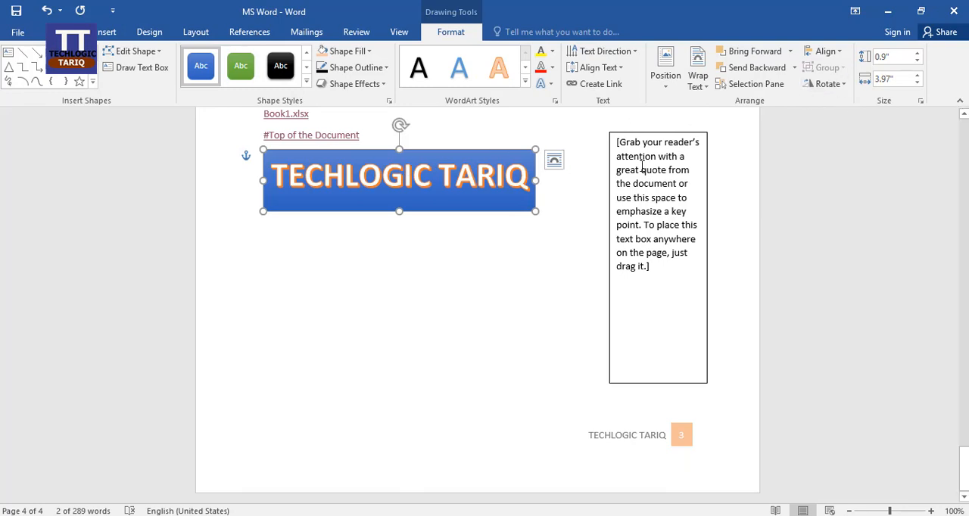
left_click(843, 84)
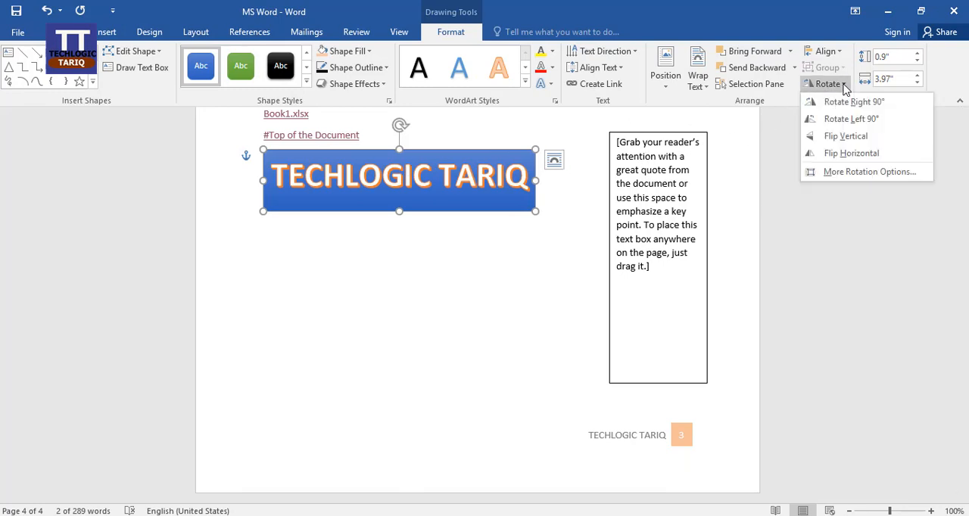
left_click(854, 103)
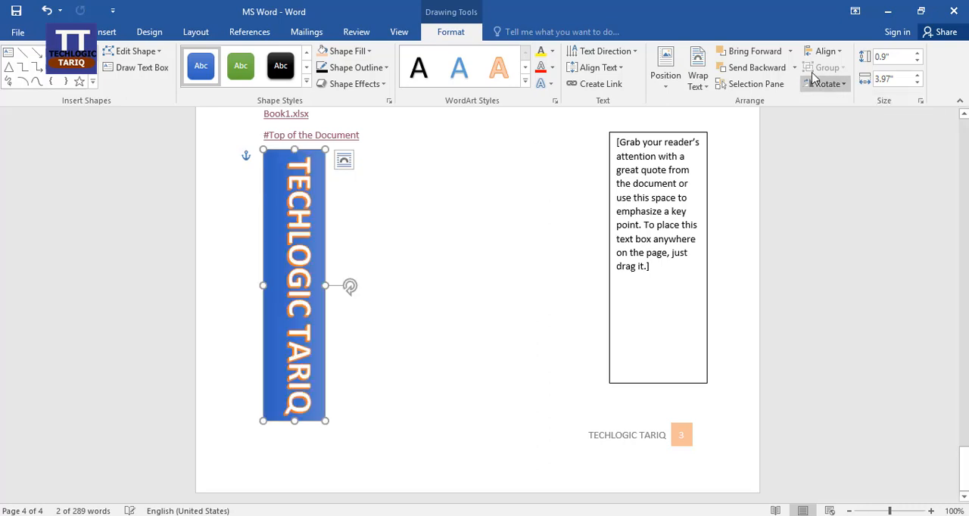
left_click(839, 86)
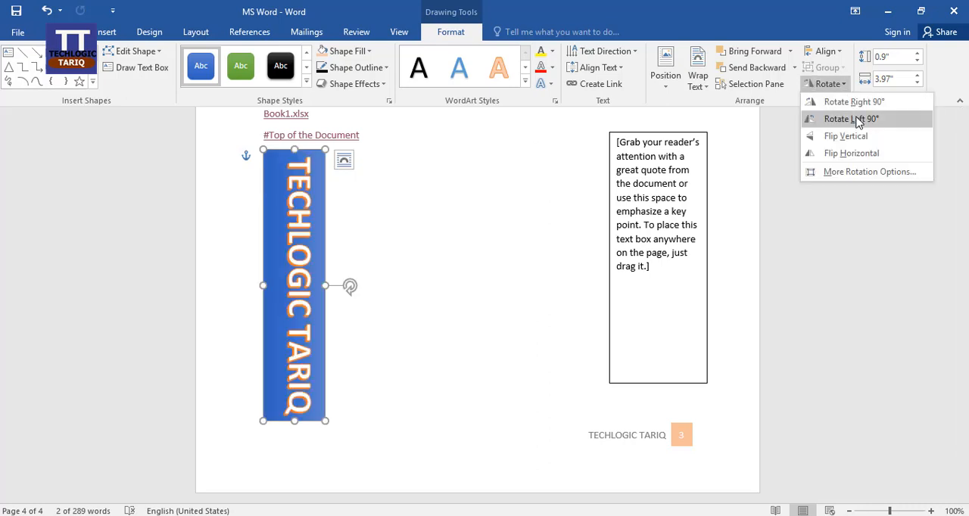
left_click(858, 121)
Try the vertical and horizontal flips on the TECHLOGIC TARIQ WordArt and return its text upright
left_click(840, 84)
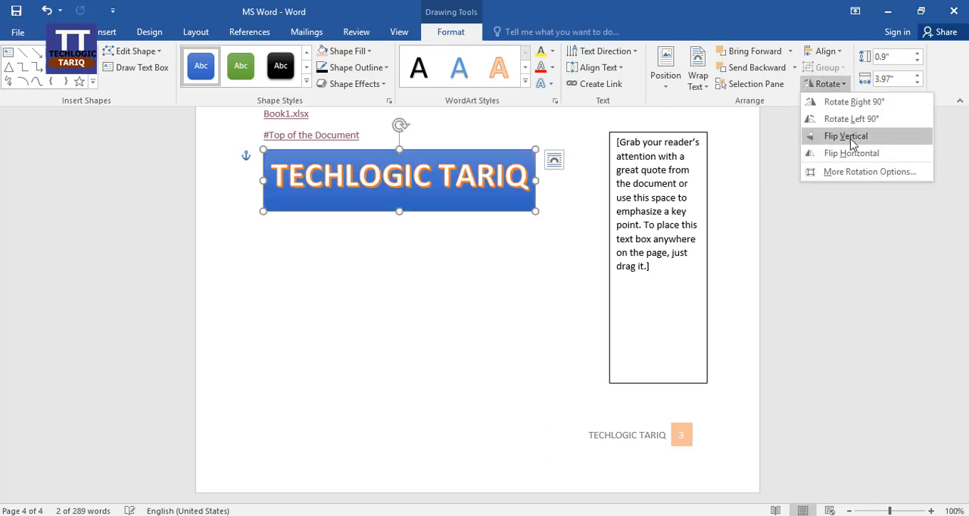
left_click(848, 137)
left_click(829, 84)
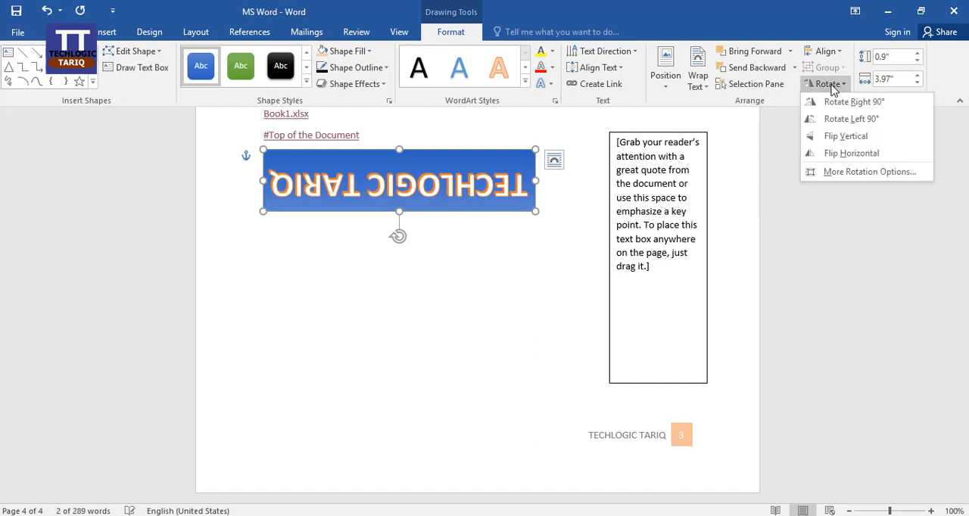
left_click(863, 154)
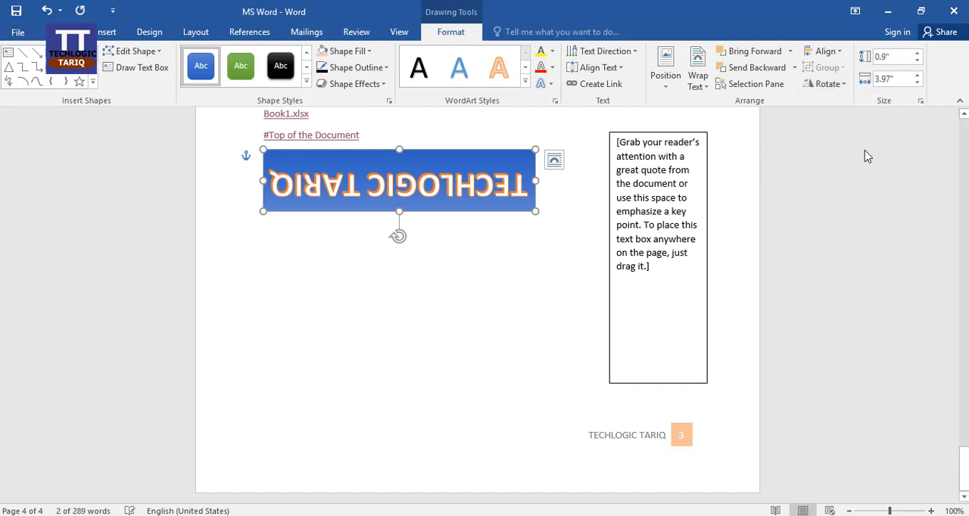
left_click(831, 84)
left_click(848, 152)
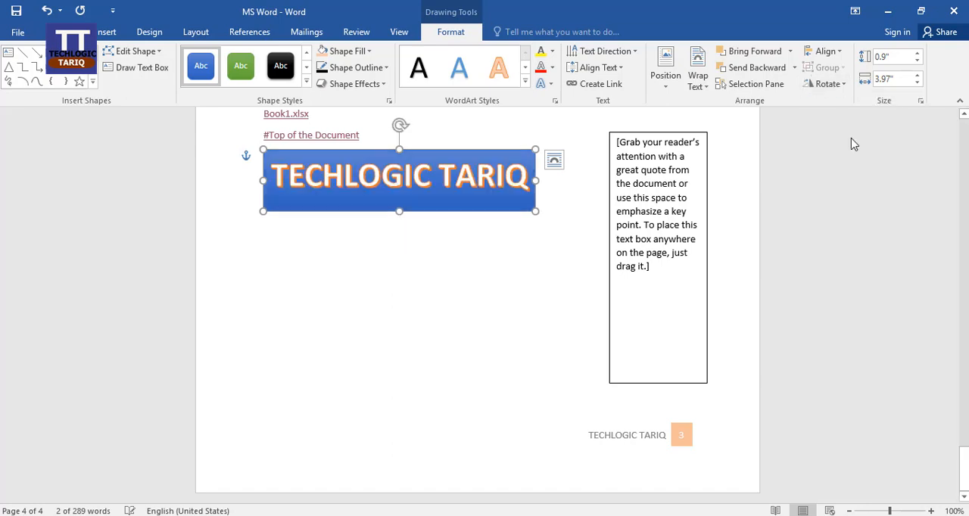
Resize the TECHLOGIC TARIQ WordArt to 1.2" high and 4.1" wide
left_click(916, 54)
left_click(916, 55)
left_click(916, 54)
left_click(916, 54)
left_click(916, 55)
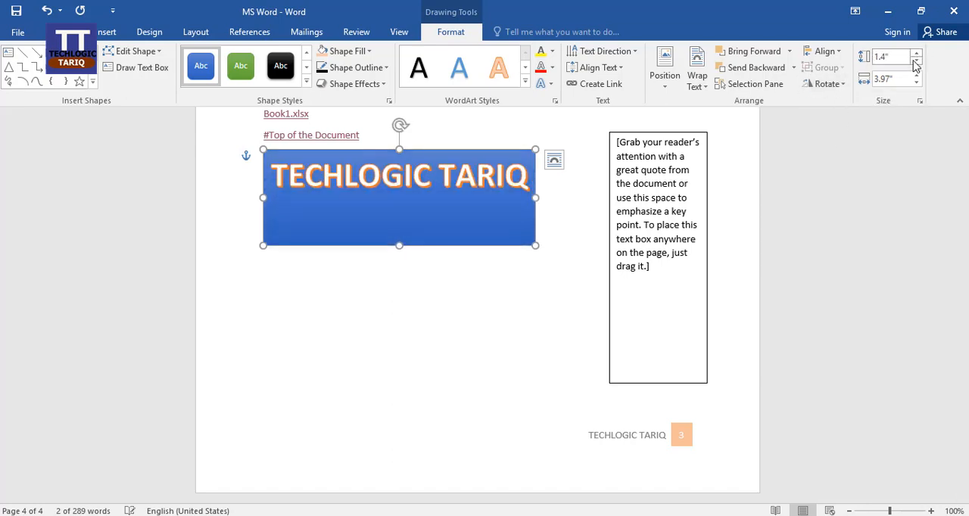
left_click(916, 61)
left_click(916, 61)
left_click(917, 83)
left_click(917, 83)
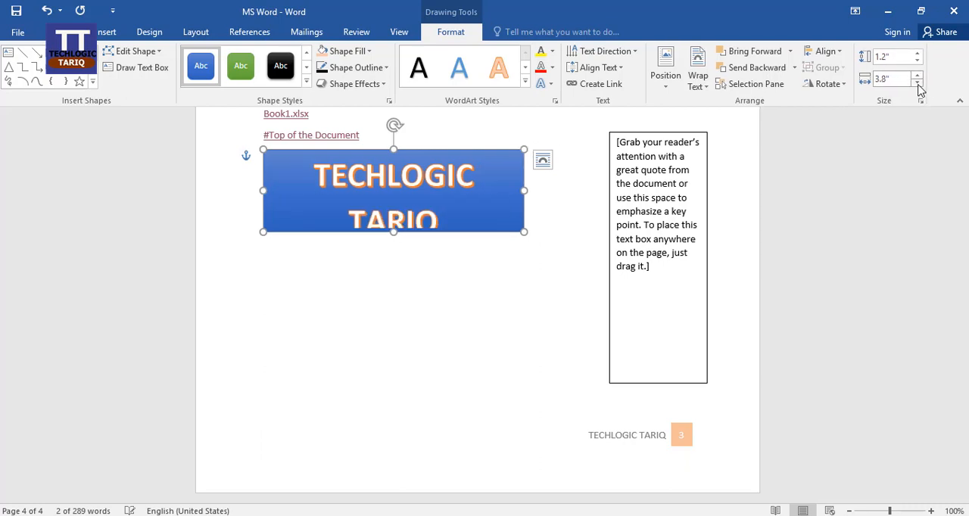
left_click(917, 84)
left_click(917, 75)
left_click(917, 75)
left_click(917, 75)
left_click(917, 75)
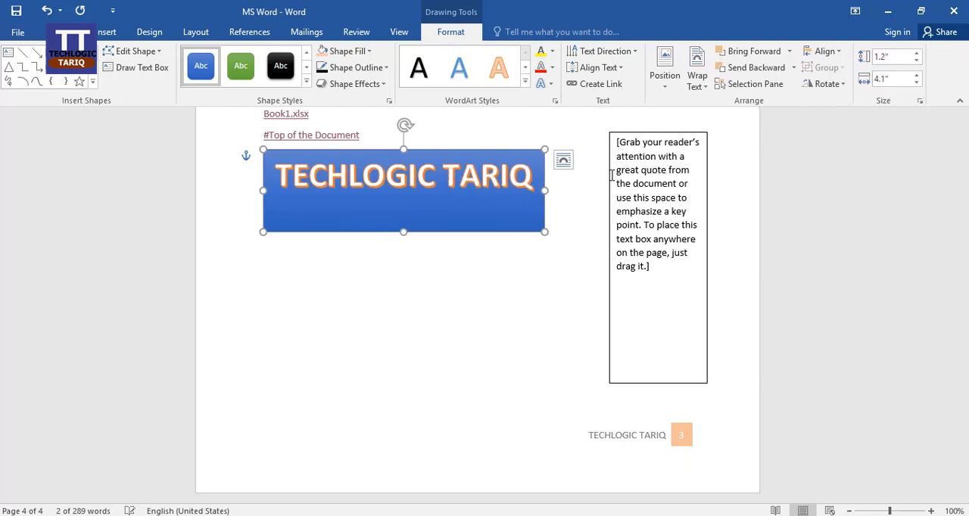
Try size 14 on the TECHLOGIC TARIQ WordArt text, set it to size 22 in Arial Black, and deselect it
left_click_drag(279, 172, 555, 173)
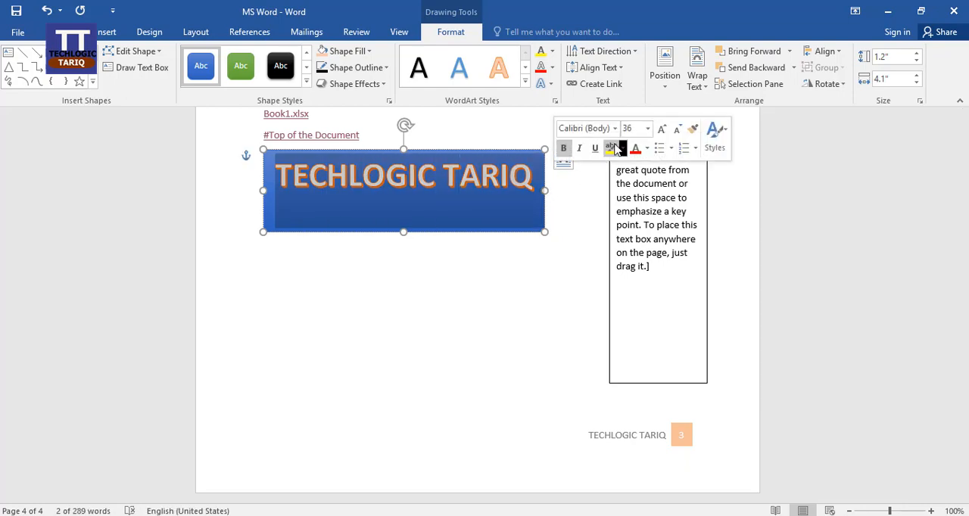
left_click(647, 128)
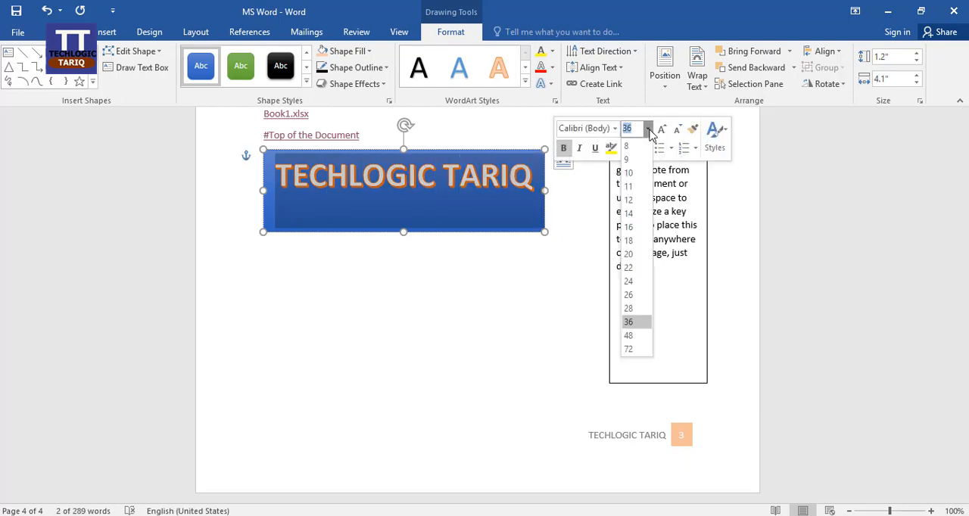
left_click(629, 213)
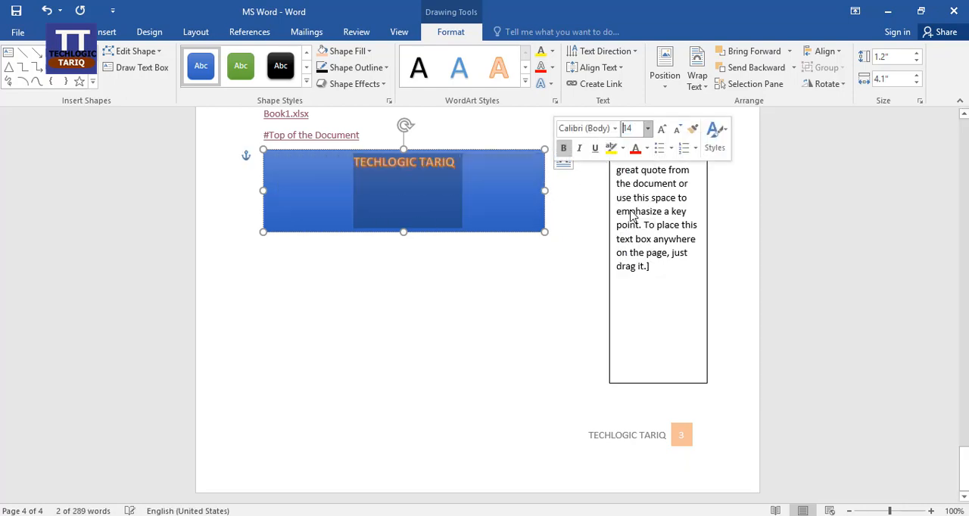
left_click(647, 128)
left_click(629, 267)
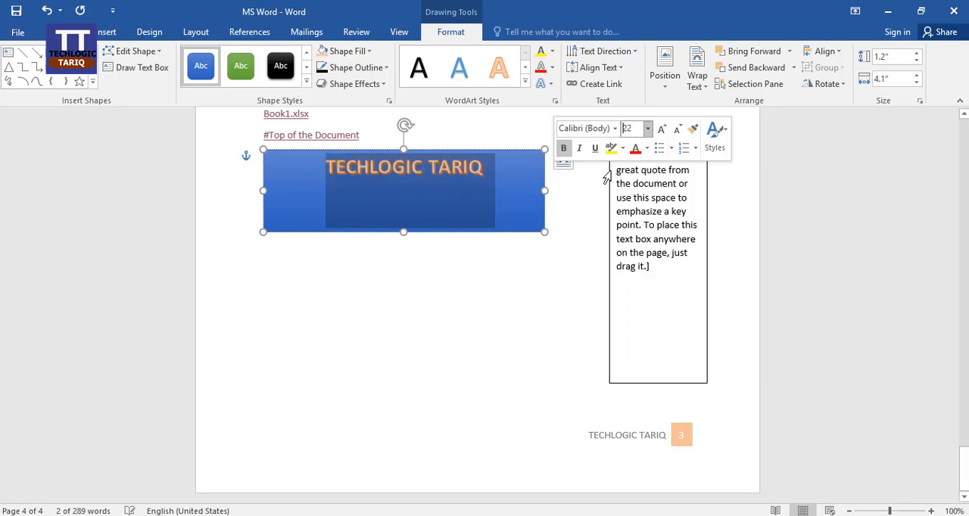
left_click(615, 128)
left_click(621, 252)
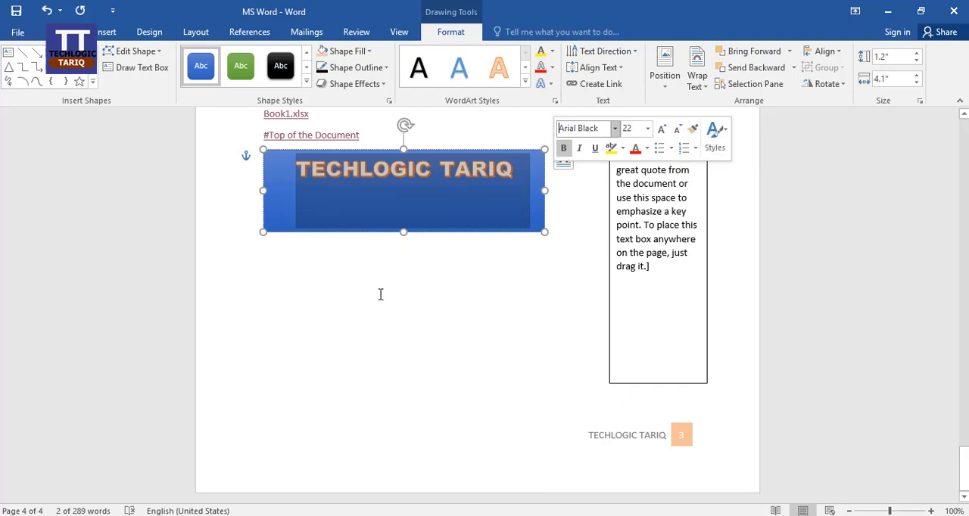
left_click(318, 300)
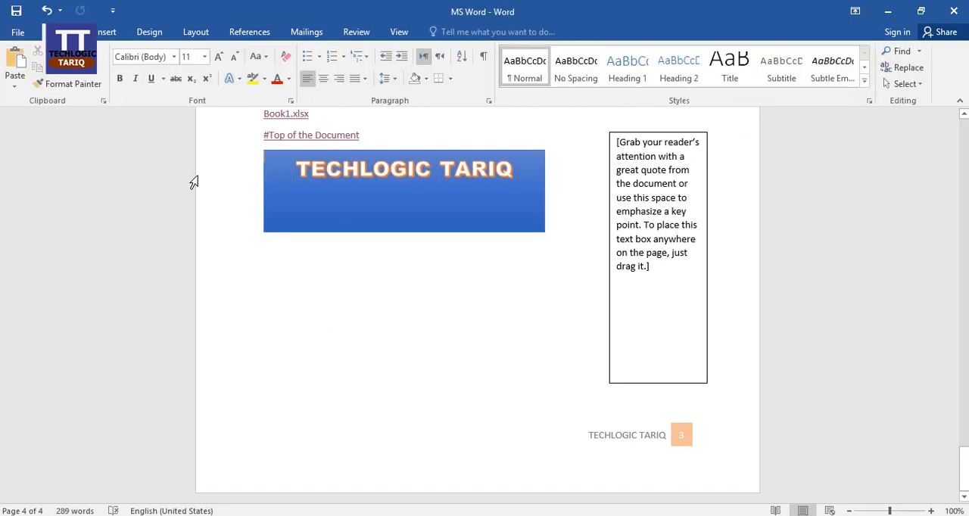
Copy the paragraph beginning "Freedom, generally" under the SELECT TEXT heading
left_click(108, 33)
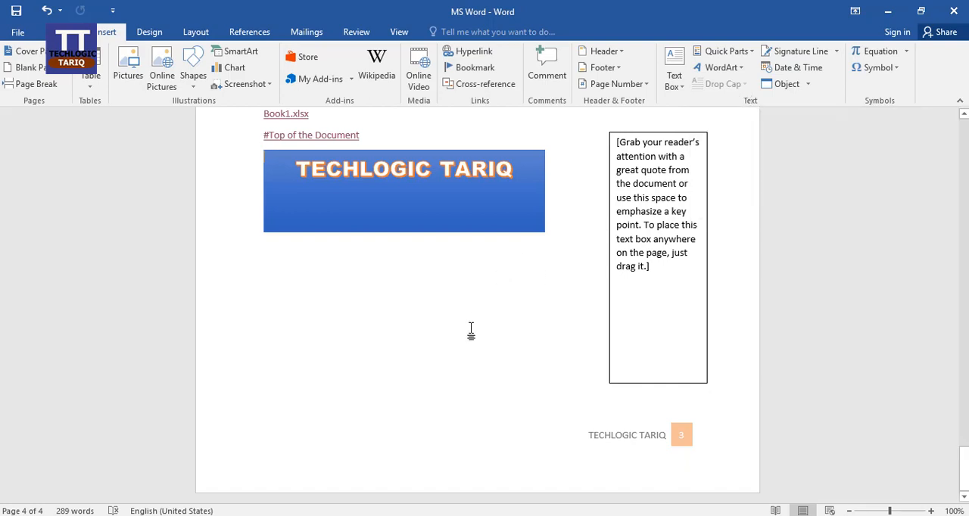
scroll(471, 330, "up", 15)
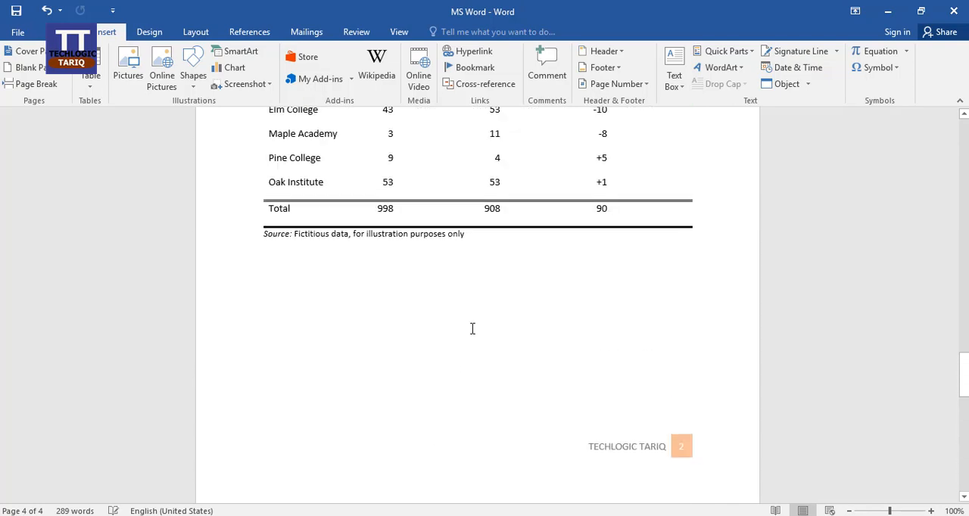
scroll(473, 329, "up", 15)
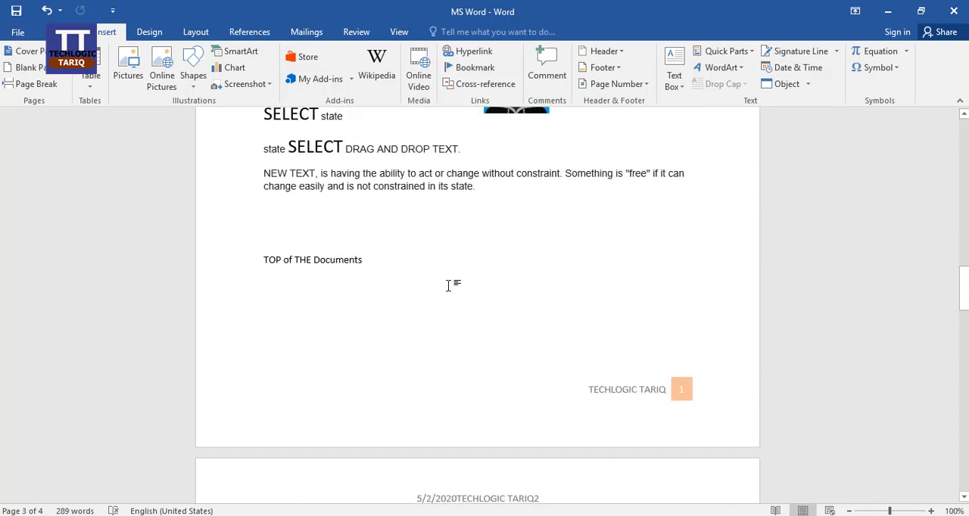
scroll(409, 280, "up", 3)
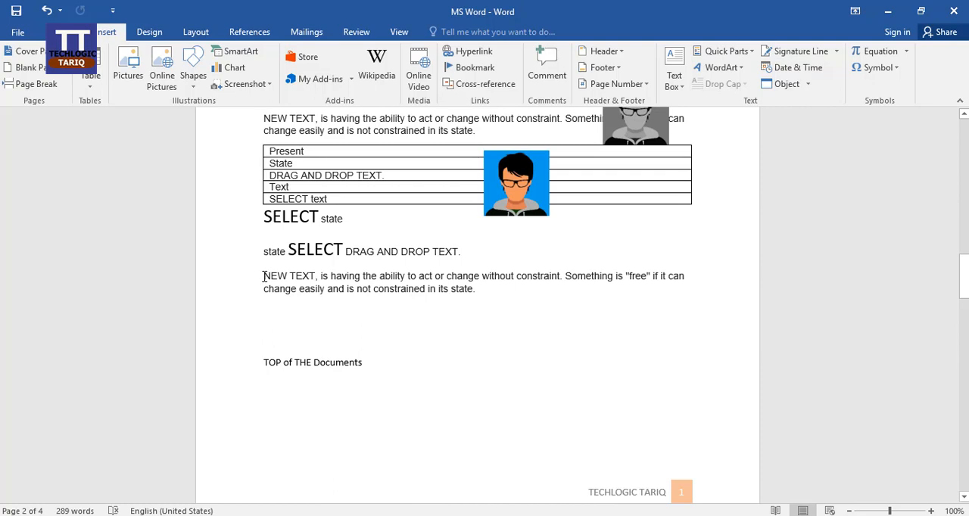
left_click_drag(267, 276, 271, 276)
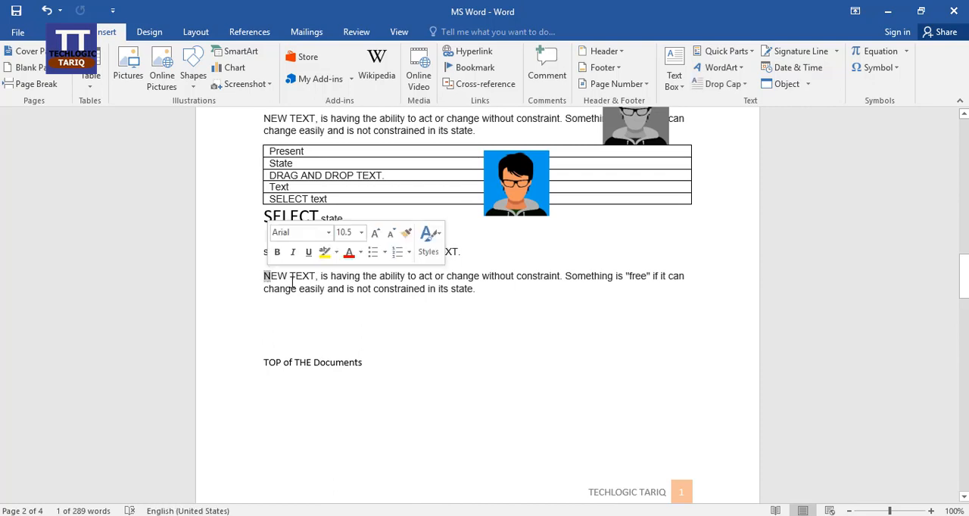
scroll(480, 299, "up", 5)
scroll(471, 270, "down", 4)
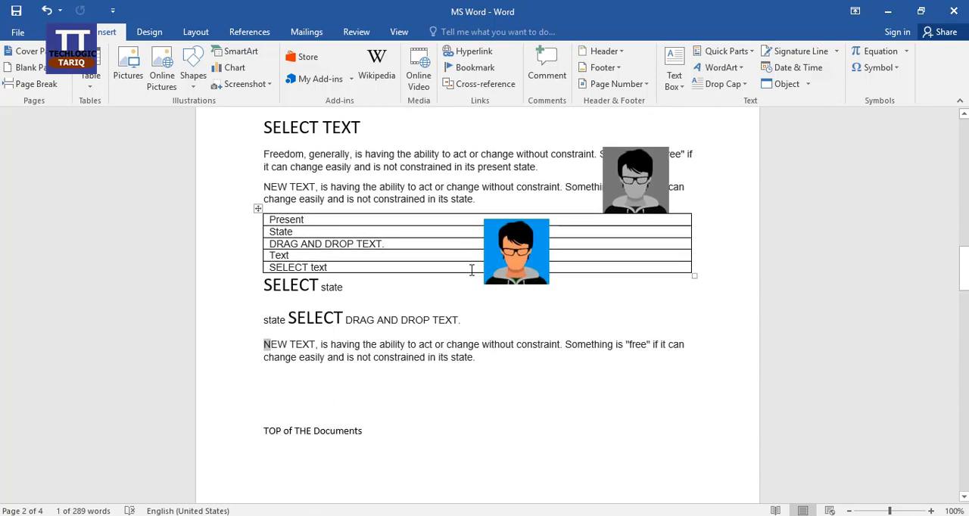
left_click_drag(265, 154, 539, 162)
key("ctrl+c")
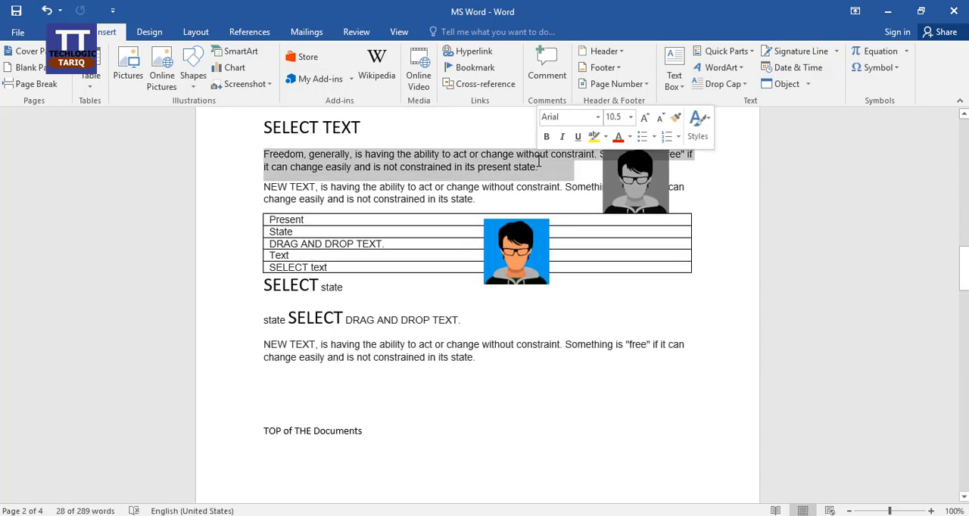
Paste the copied paragraph twice below the WordArt on the last page and join the two copies into one paragraph
scroll(517, 263, "down", 20)
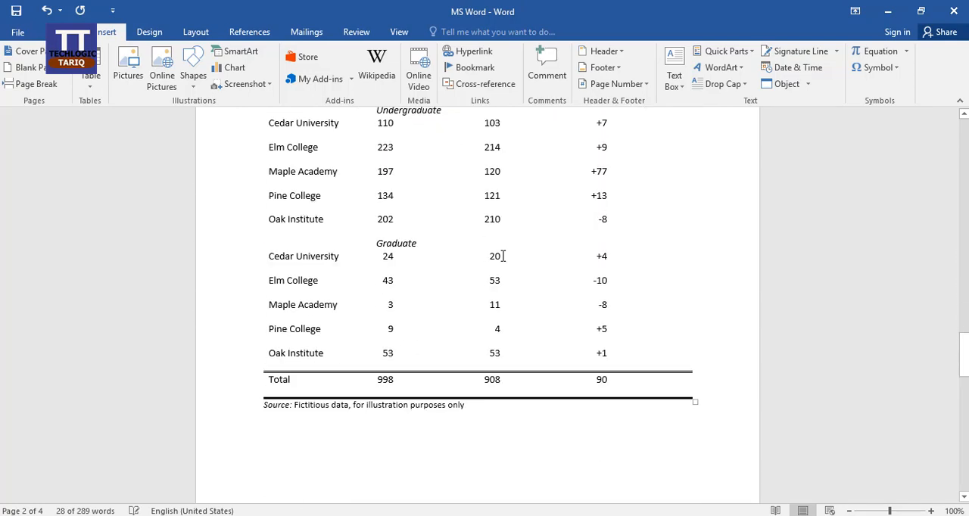
scroll(503, 256, "down", 5)
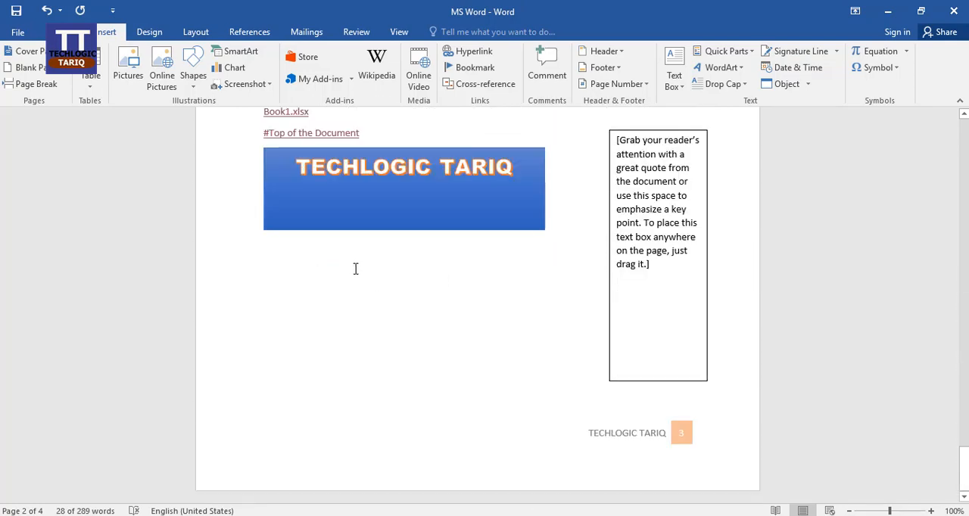
left_click(356, 268)
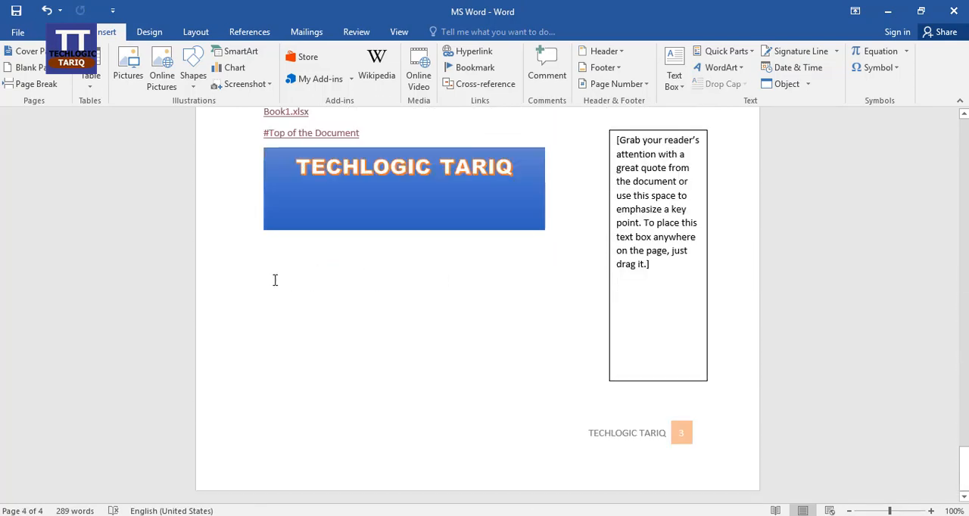
key("ctrl+v")
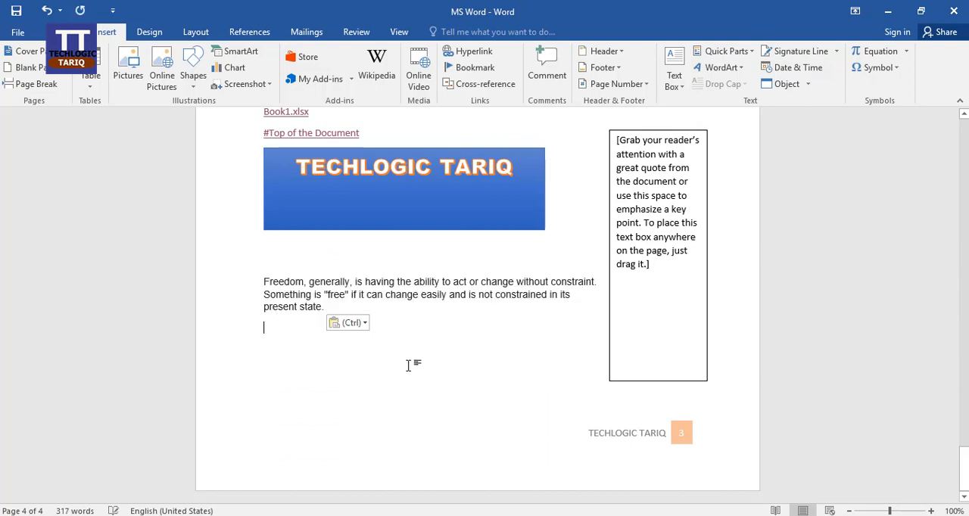
key("ctrl+v")
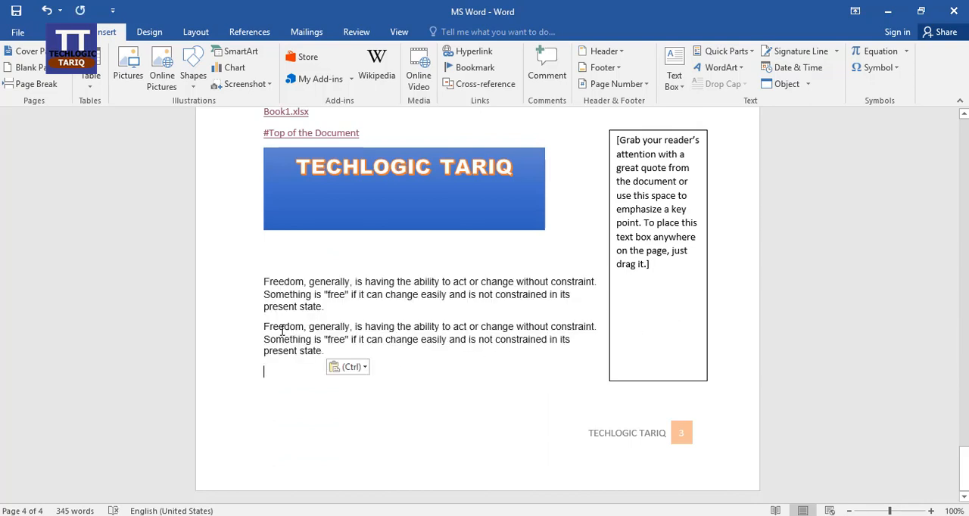
left_click(265, 327)
key("BackSpace")
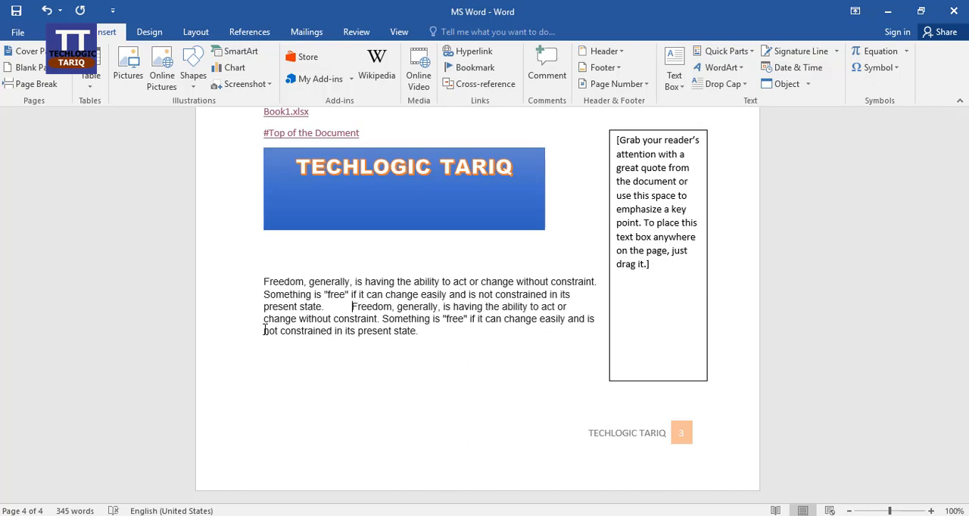
Remove the gap between the two joined copies of the "Freedom, generally" paragraph below the WordArt
key("BackSpace")
key("BackSpace")
key("BackSpace")
key("BackSpace")
key("BackSpace")
key("BackSpace")
key("BackSpace")
key("BackSpace")
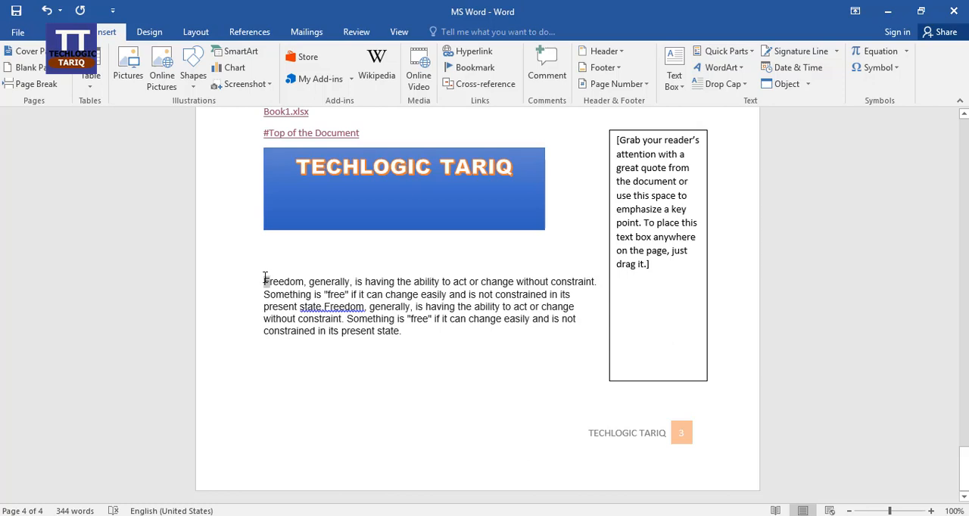
left_click_drag(264, 280, 269, 281)
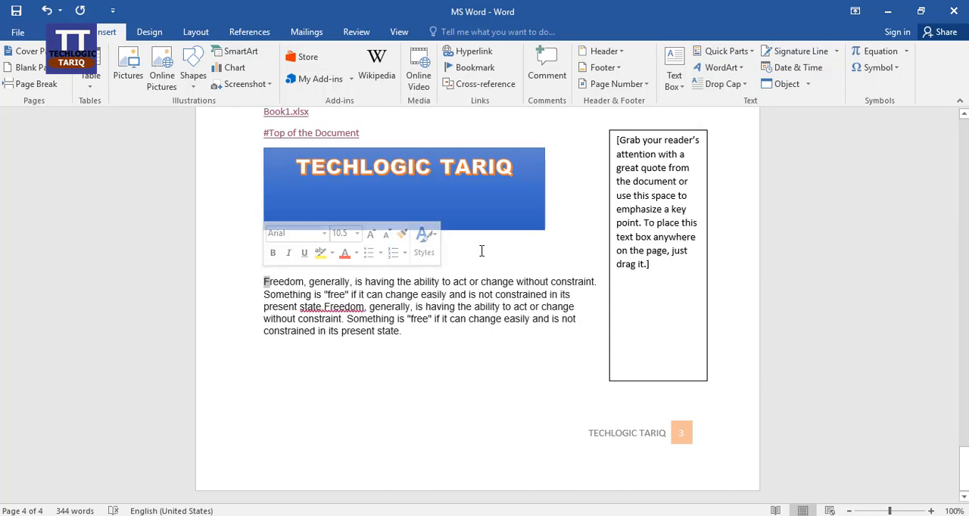
left_click(366, 342)
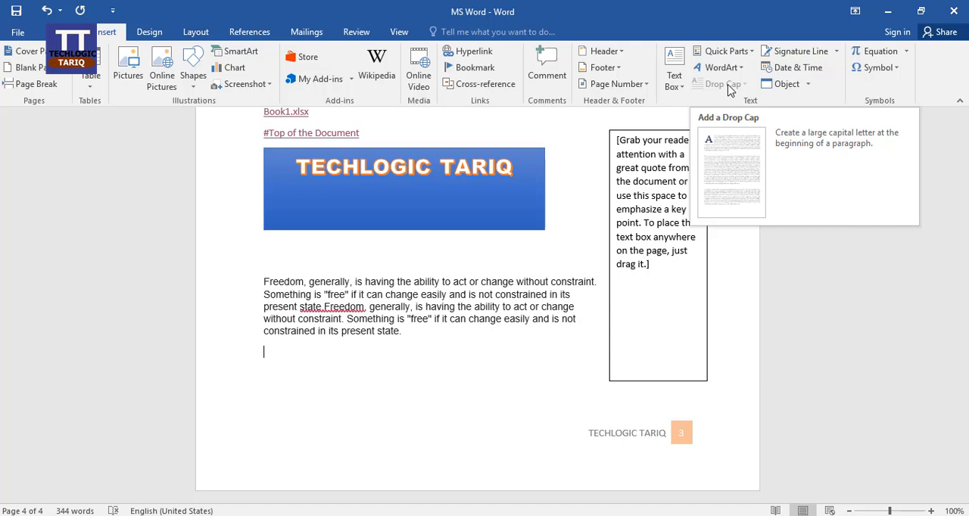
Apply a Dropped drop cap to the first letter of the "Freedom, generally" paragraph below the WordArt
left_click(267, 286)
left_click(744, 84)
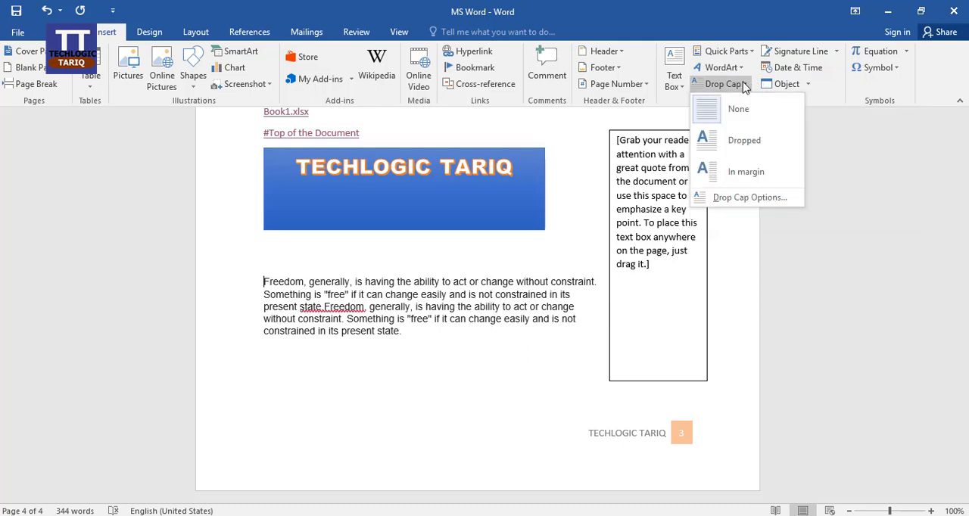
left_click(744, 141)
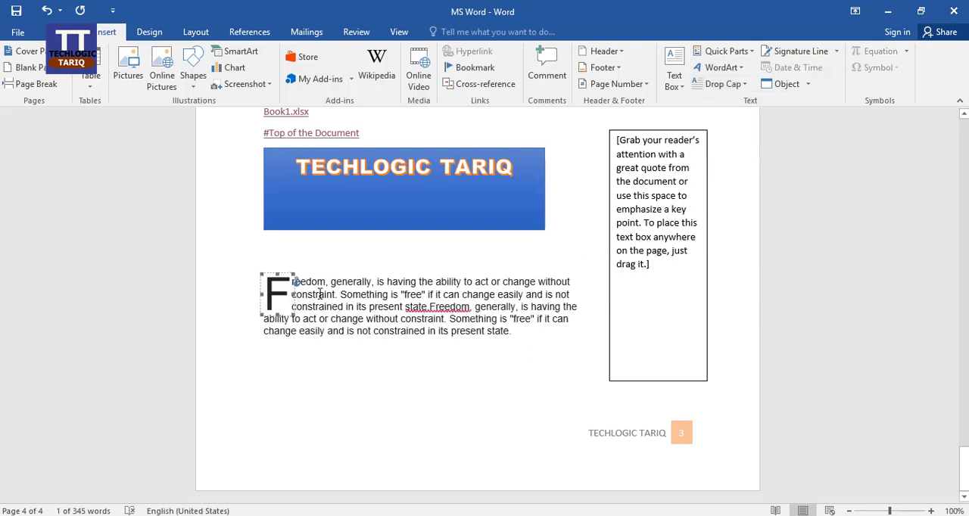
left_click(319, 293)
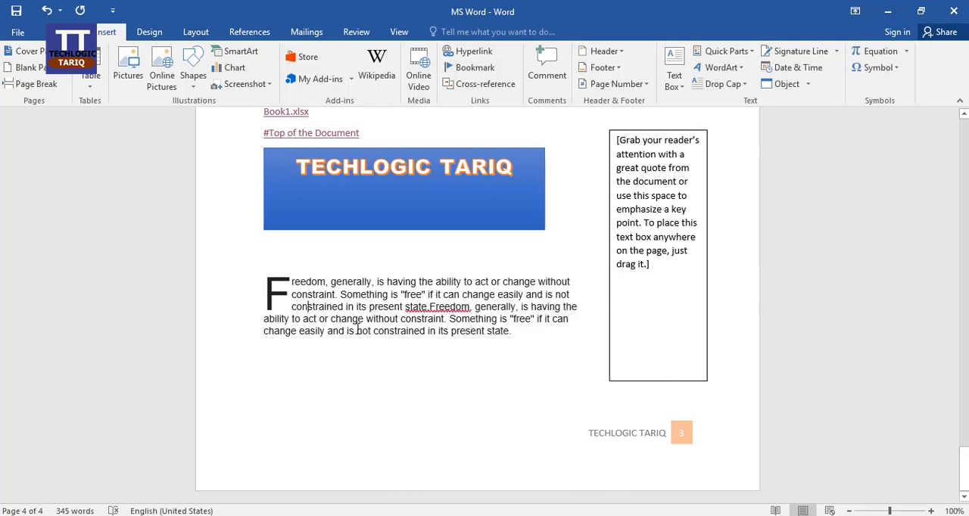
Set the paragraph's drop cap to 4 lines to drop in the Drop Cap options
left_click(287, 291)
left_click(744, 85)
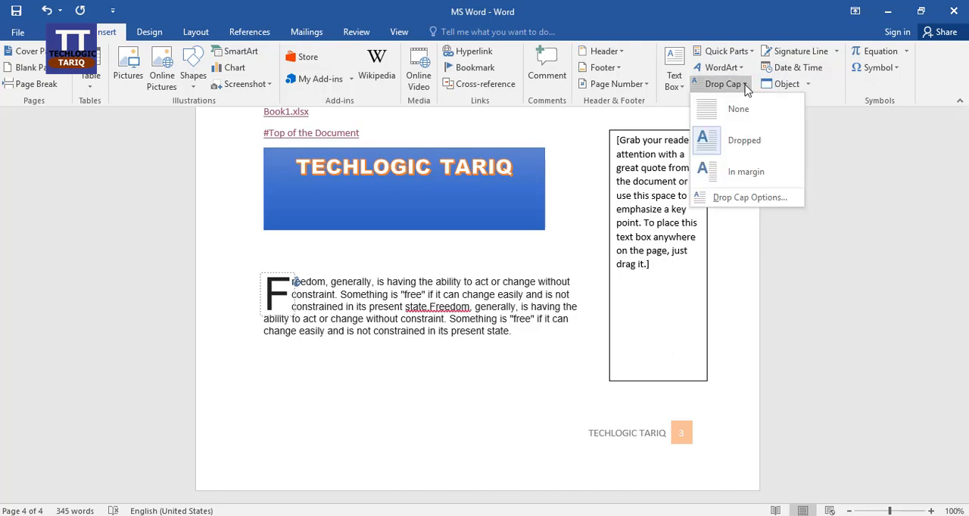
left_click(770, 201)
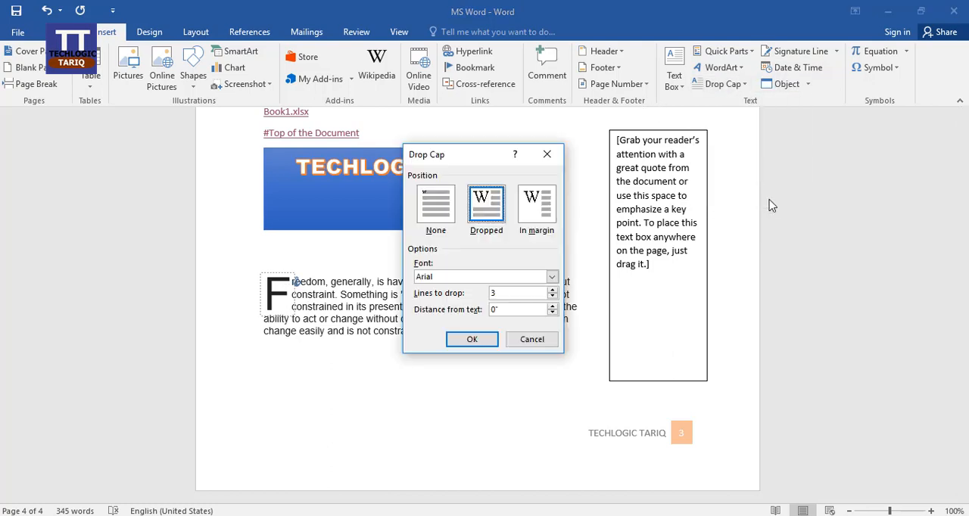
left_click_drag(475, 164, 615, 83)
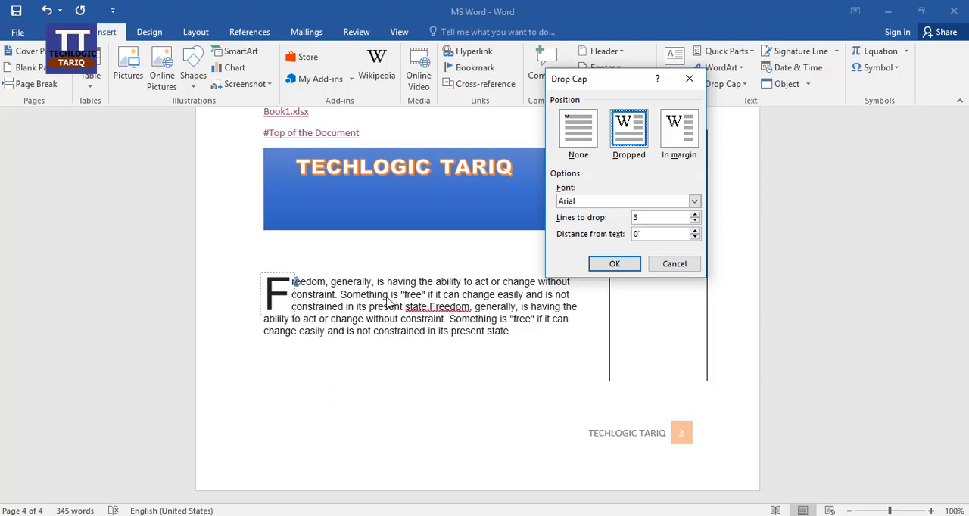
left_click(694, 214)
left_click(612, 265)
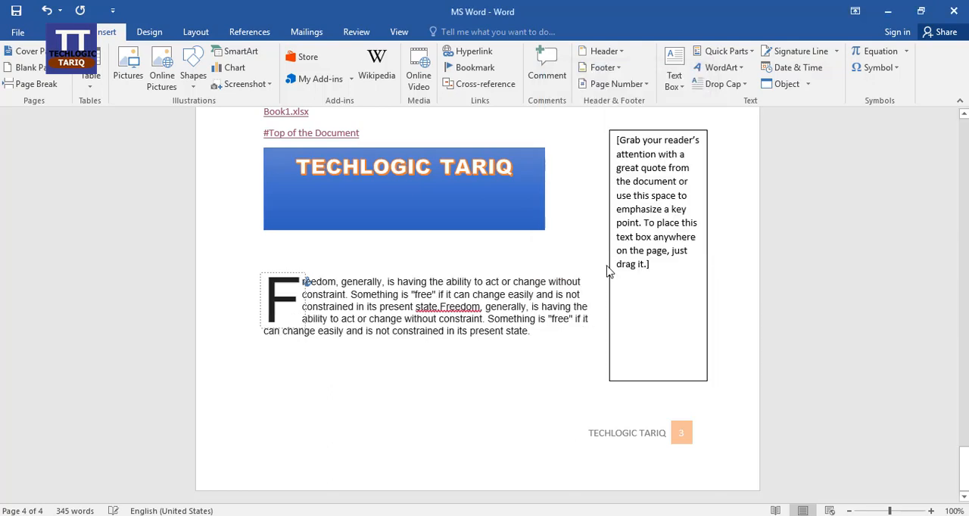
left_click(343, 318)
Set the drop cap of the "Freedom, generally" paragraph to 2 lines to drop
left_click(303, 283)
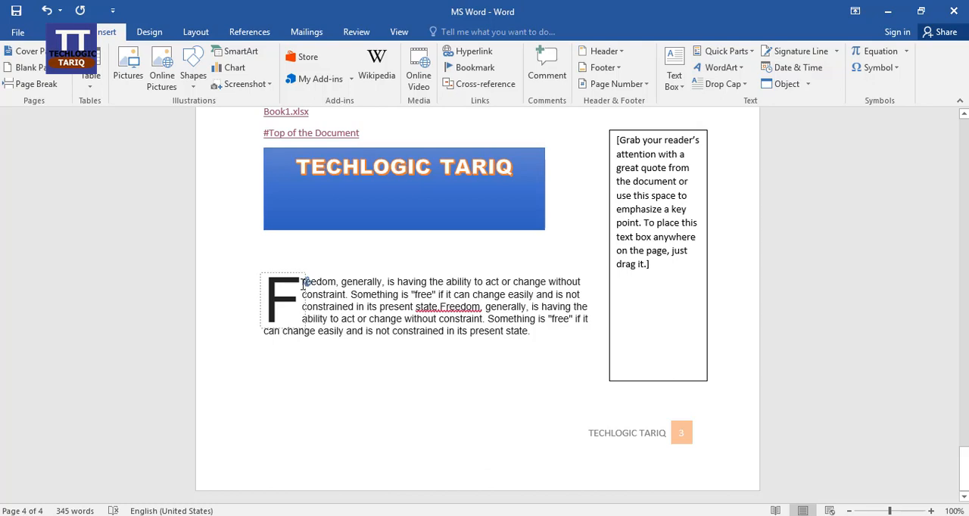
left_click(733, 84)
left_click(748, 197)
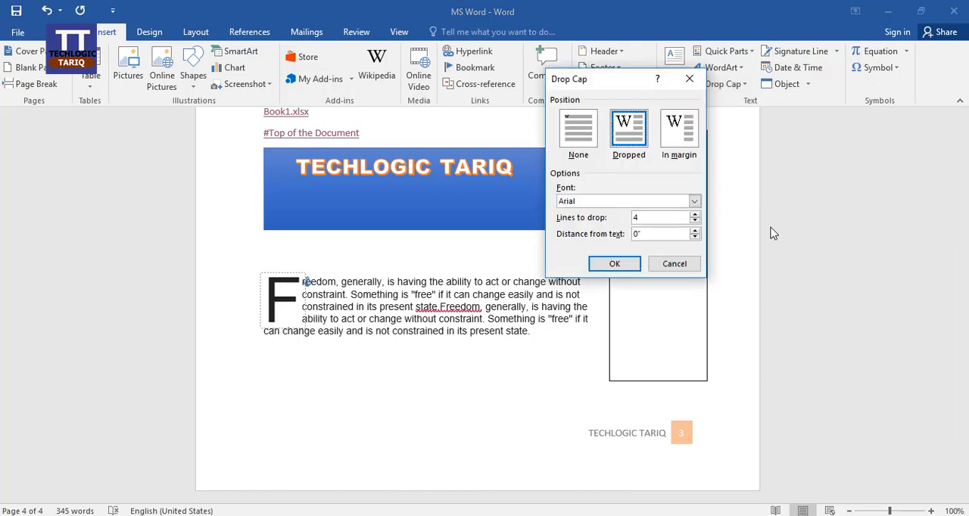
left_click(695, 215)
left_click(695, 222)
left_click(614, 263)
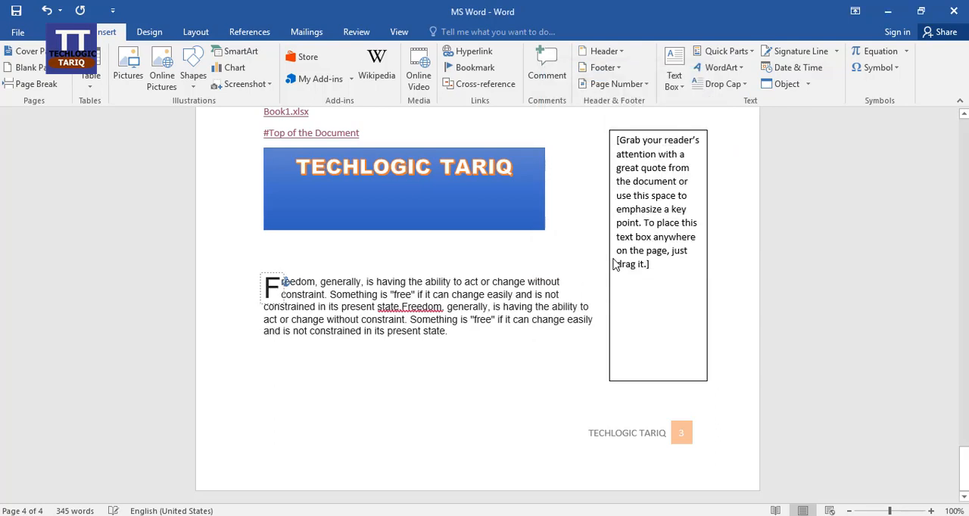
left_click(338, 296)
Insert the current date below the paragraph in the "Saturday, May 2, 2020" format and start a new line after it
key("Return")
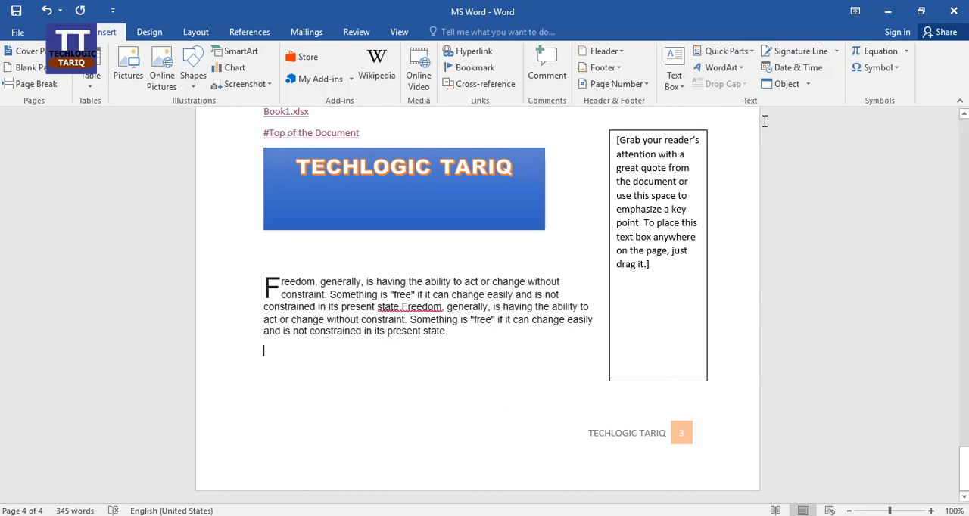
left_click(817, 75)
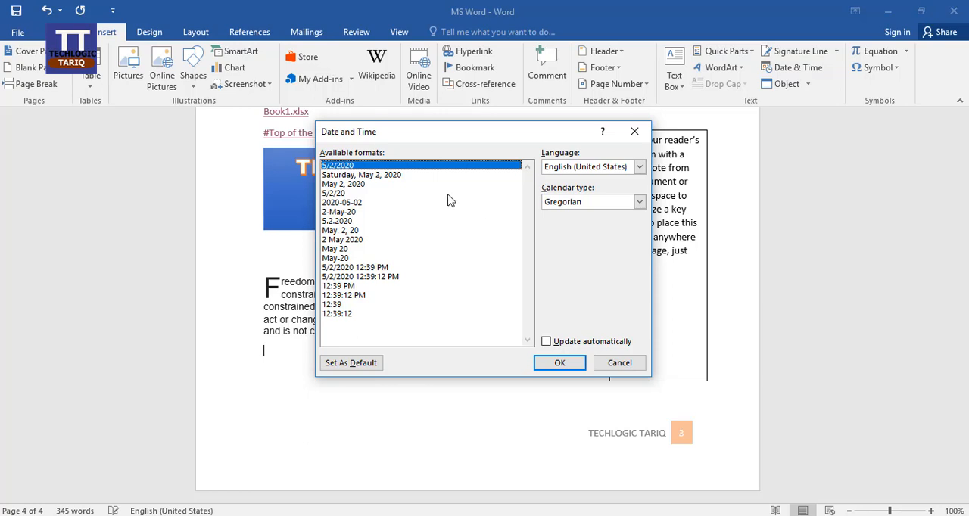
left_click(398, 175)
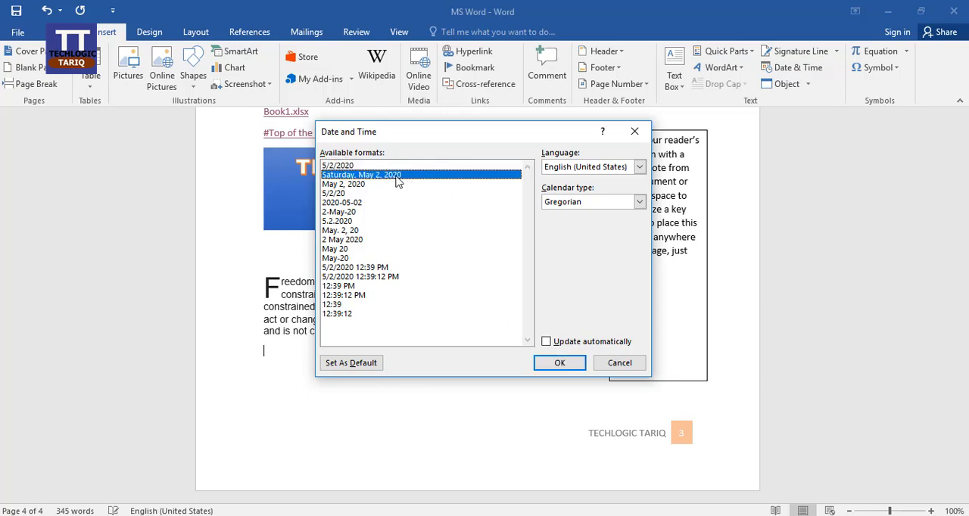
left_click(559, 362)
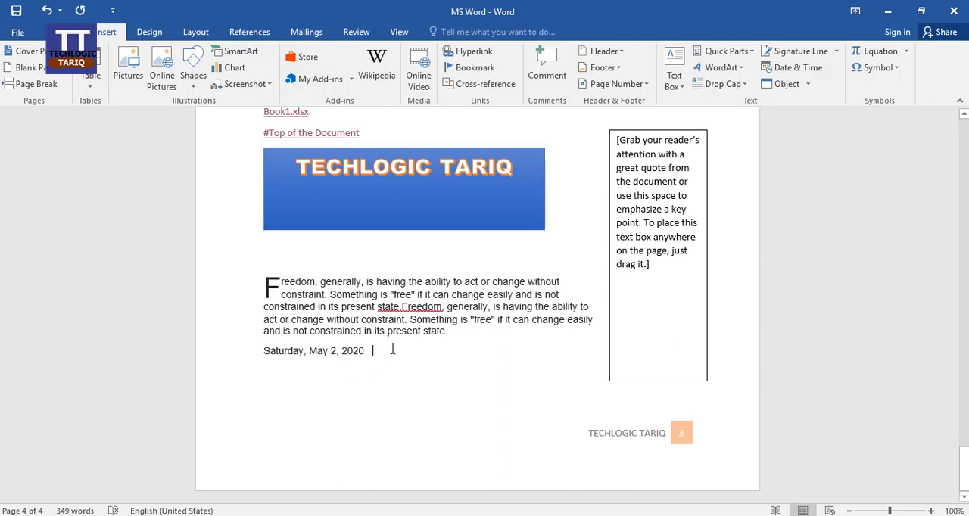
key("Return")
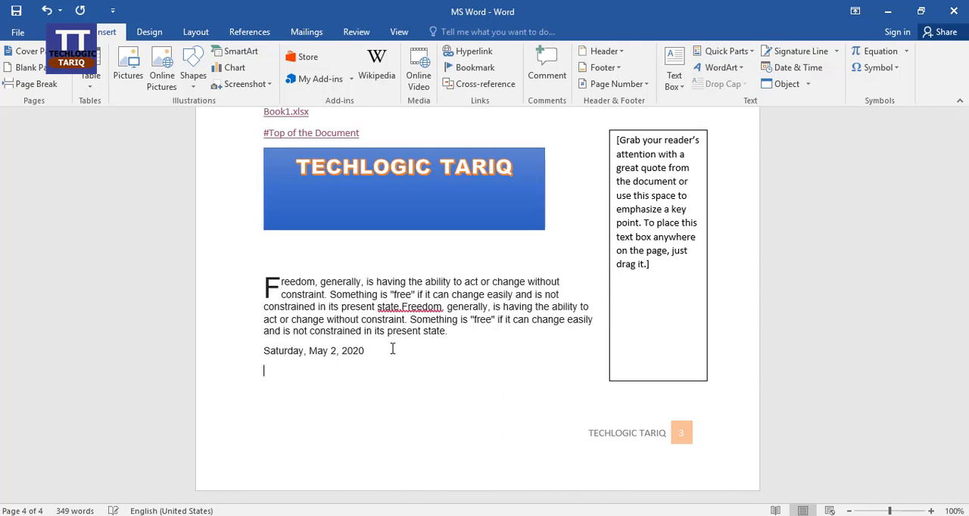
Insert the built-in Taylor Expansion equation on the empty line below the date
left_click(906, 52)
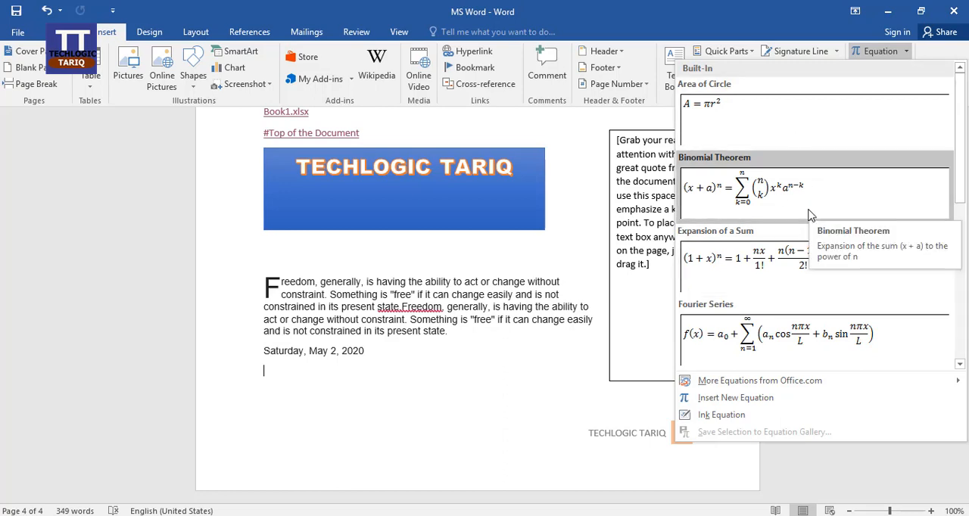
scroll(807, 251, "down", 3)
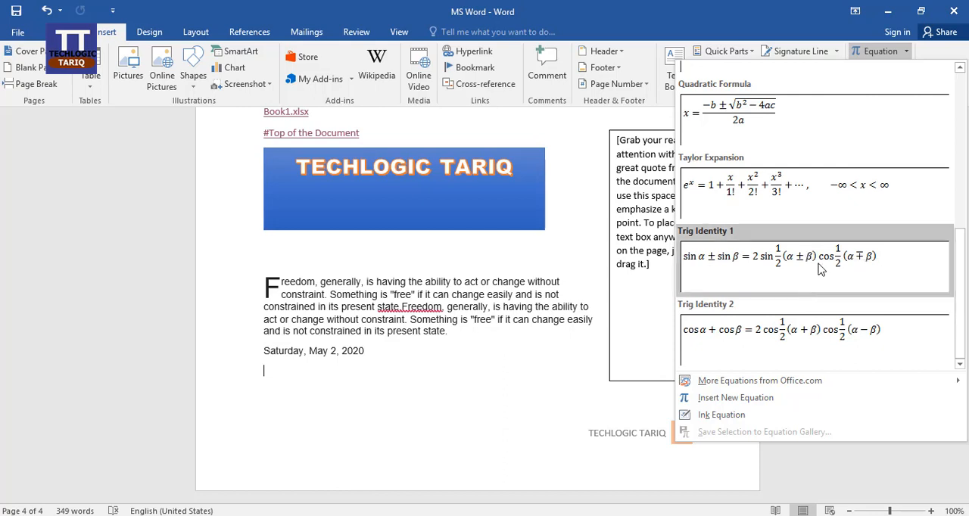
left_click(780, 196)
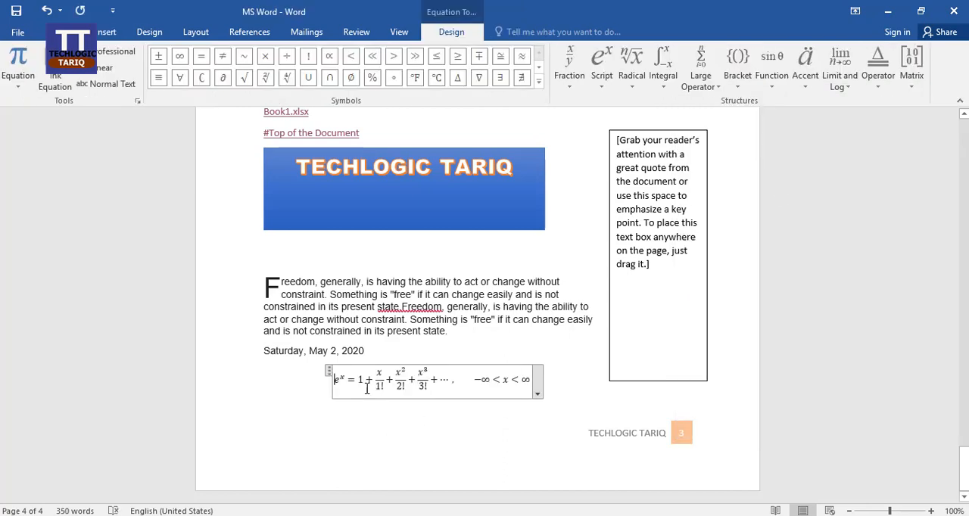
left_click(406, 426)
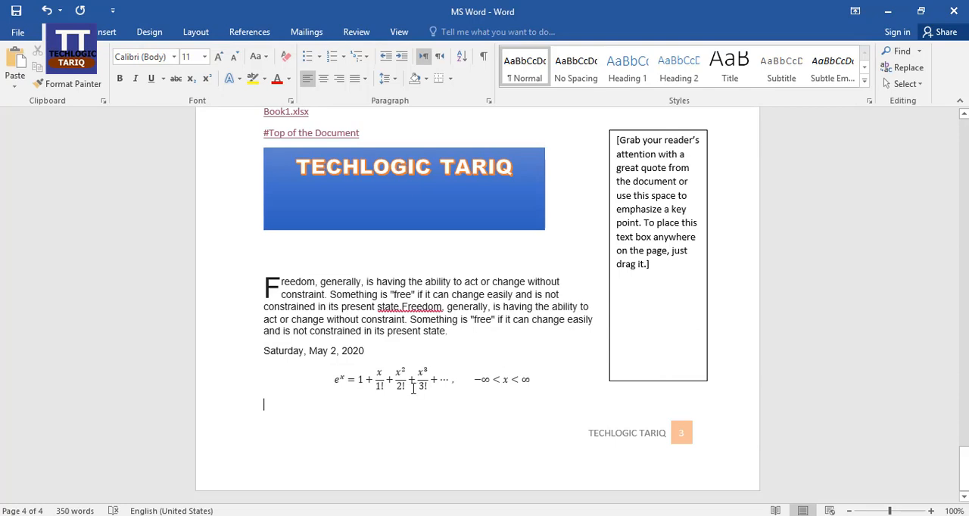
Convert the Taylor Expansion equation to the Linear format and select the "!" after x/1 in it
left_click(485, 388)
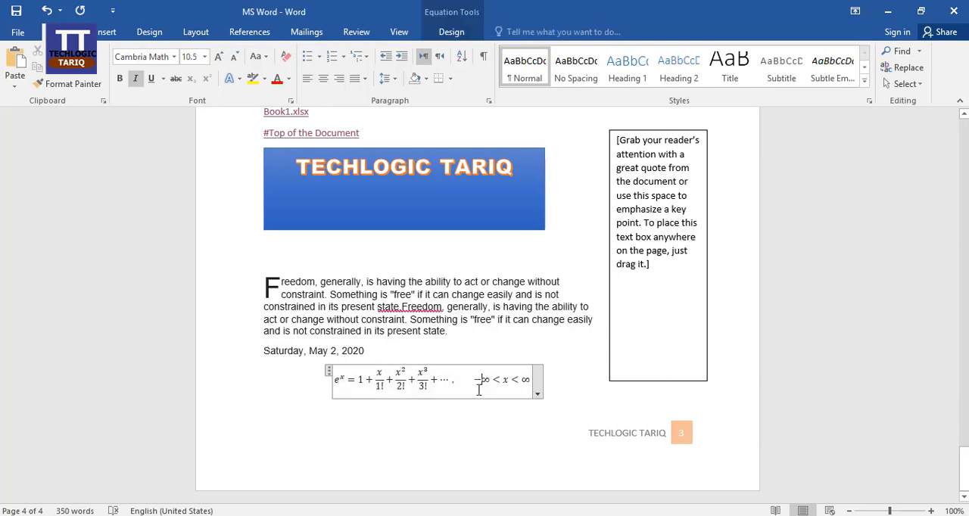
left_click(537, 394)
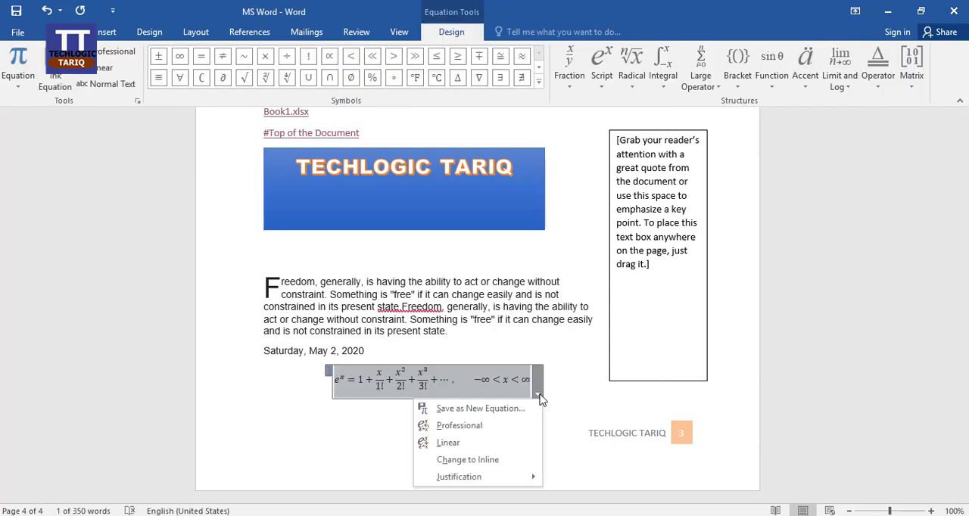
left_click(480, 443)
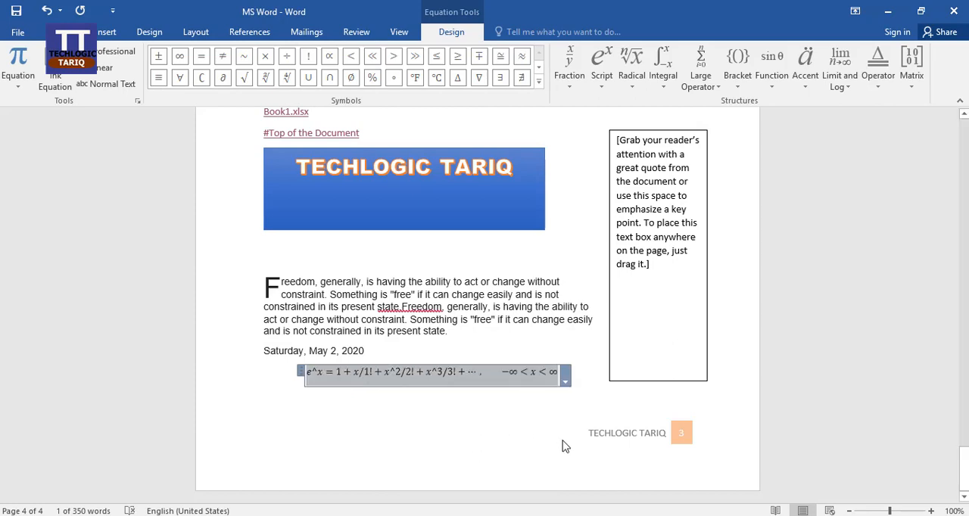
left_click(402, 374)
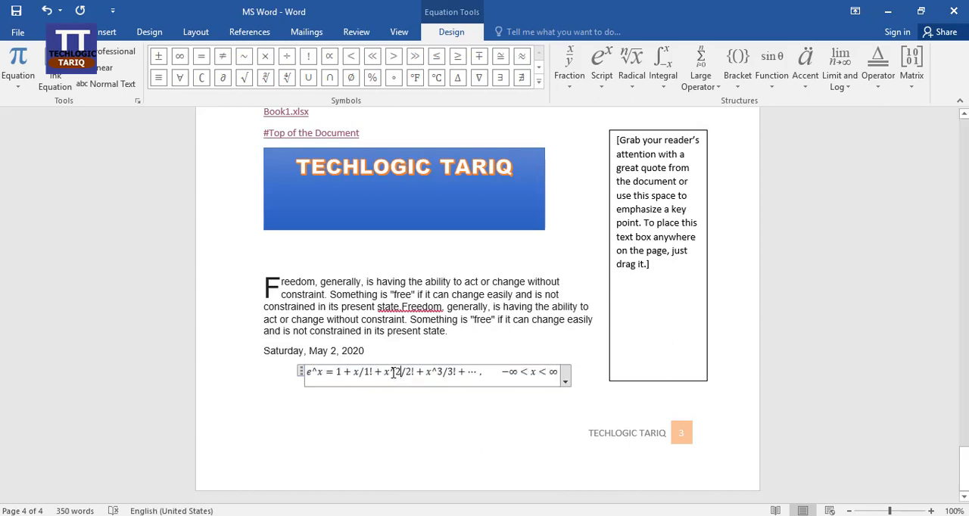
left_click_drag(387, 372, 366, 371)
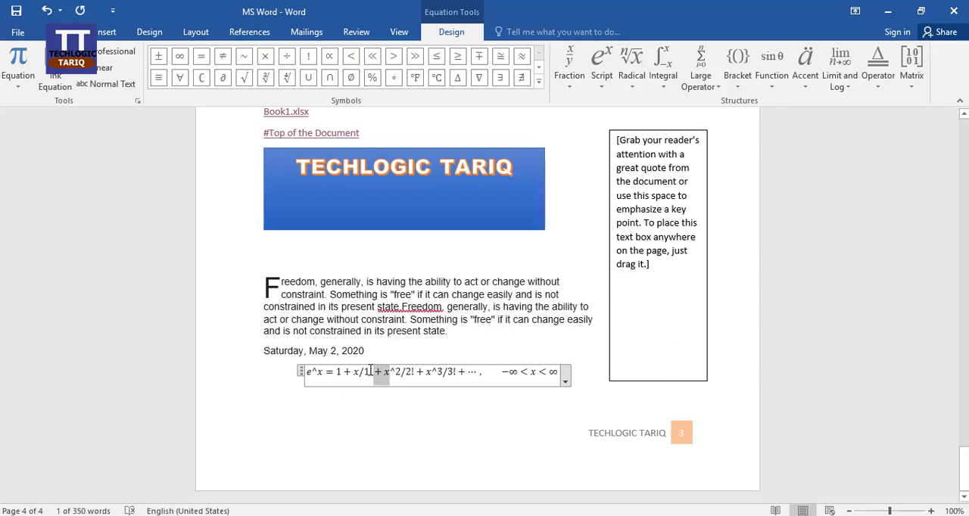
left_click(372, 371)
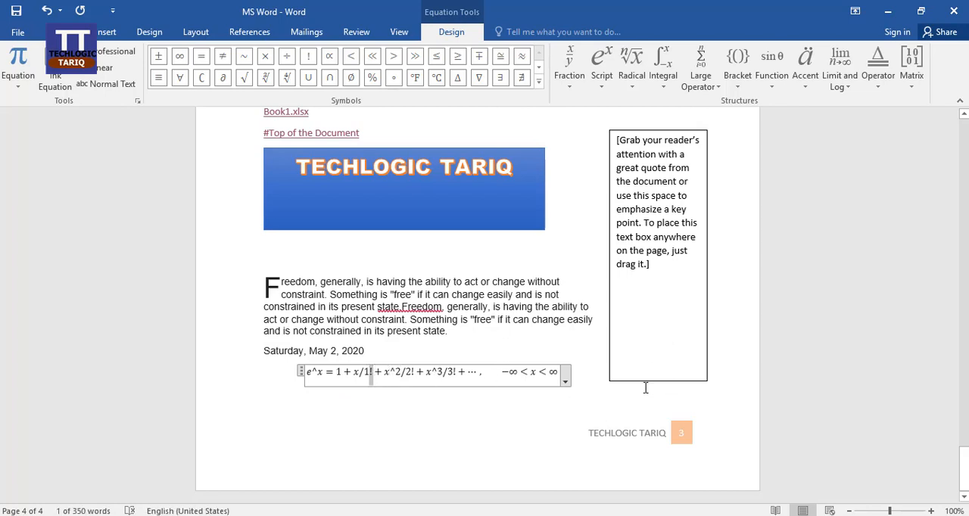
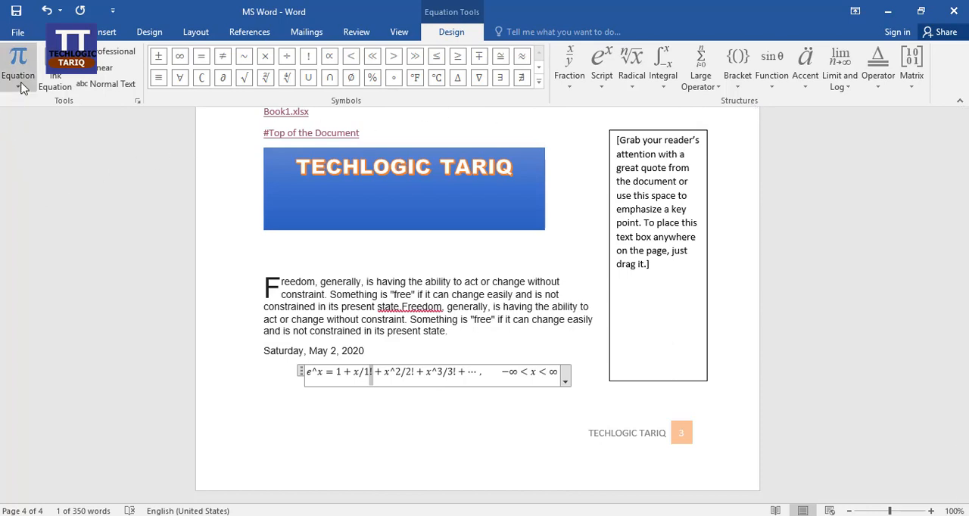
Replace the "!" after x/1 in the linear Taylor Expansion equation with the symbols =, ≫, ≤ and ∓, and leave the equation
left_click(203, 59)
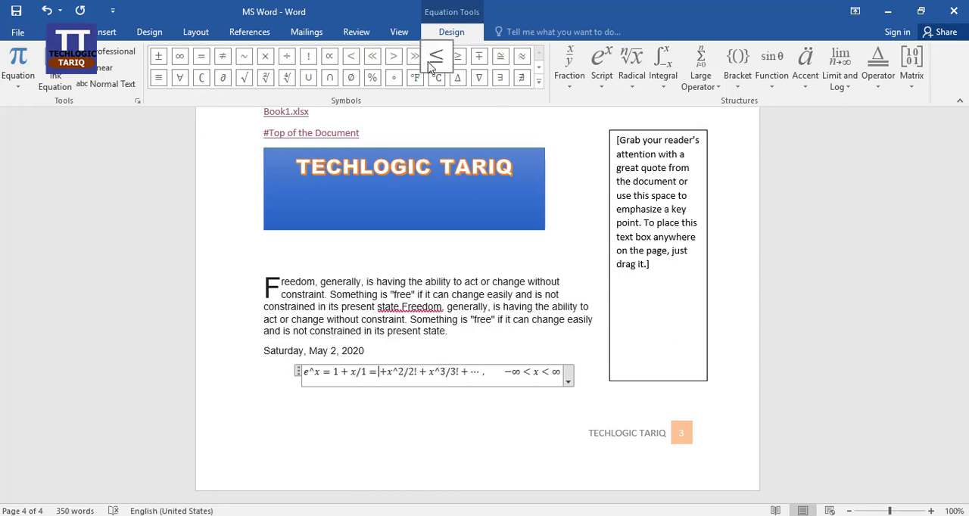
left_click(415, 58)
left_click(436, 56)
left_click(479, 56)
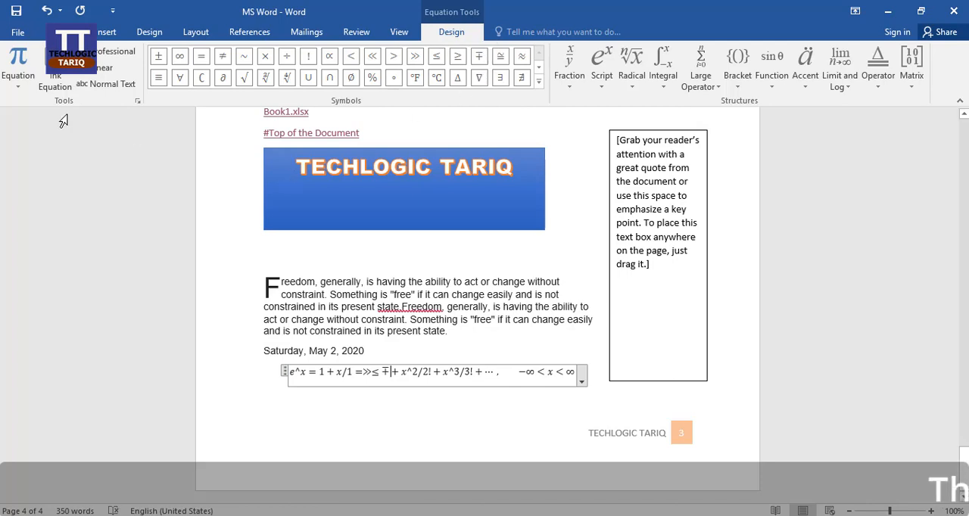
left_click(350, 428)
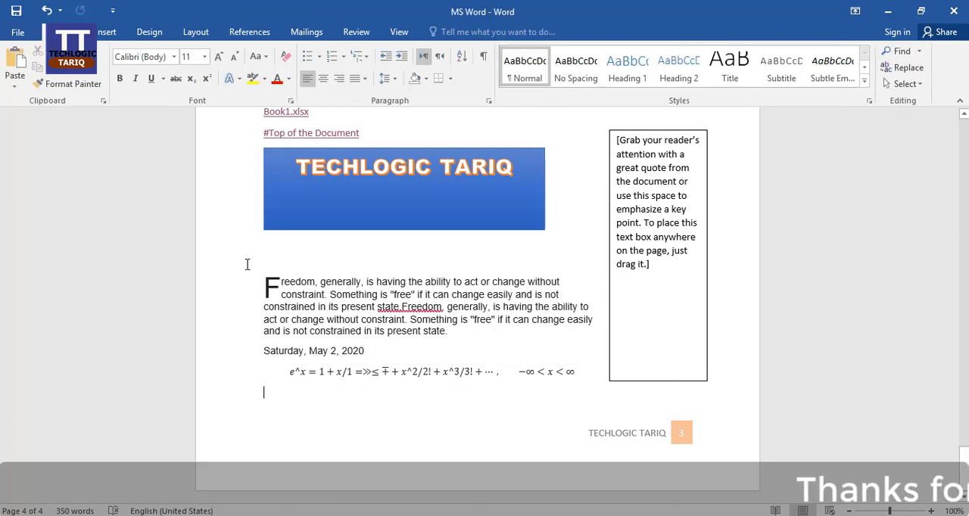
Insert the smiley face symbol on the empty line below the equation
left_click(105, 32)
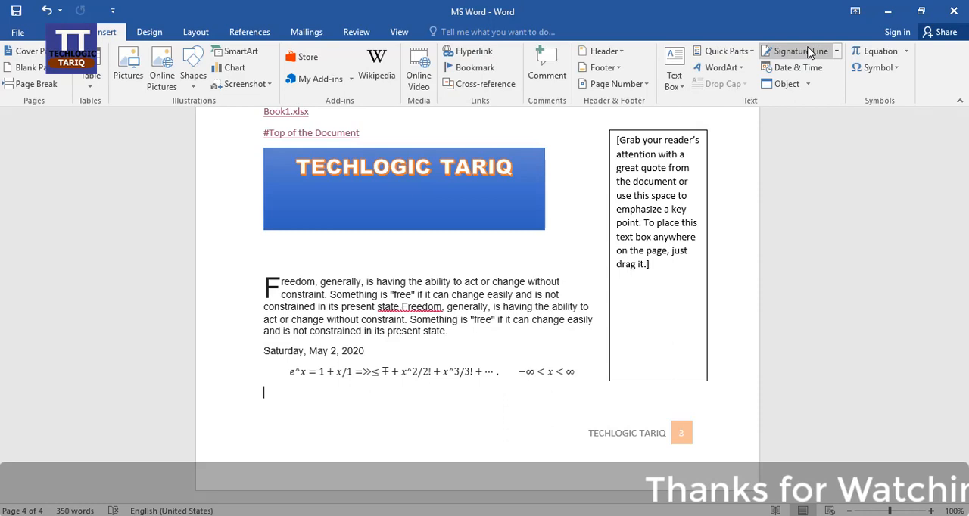
left_click(897, 68)
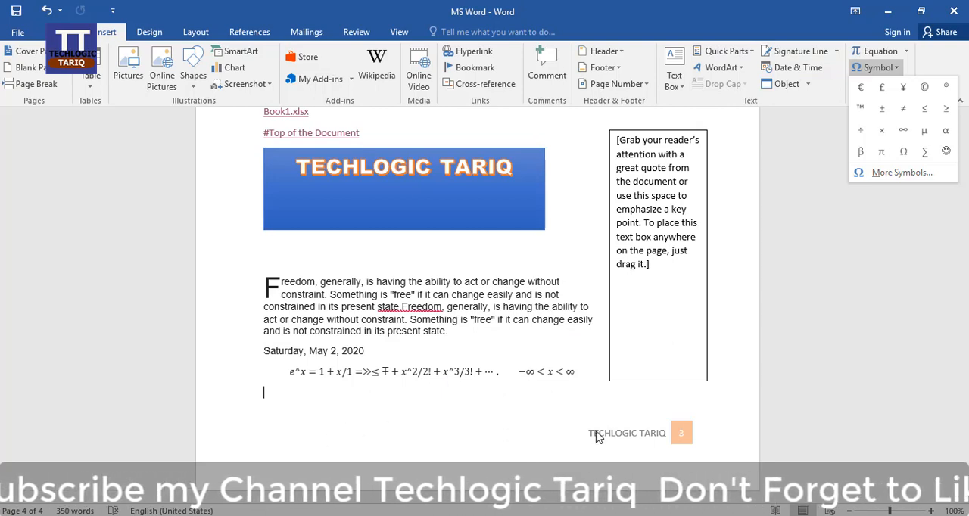
left_click(946, 151)
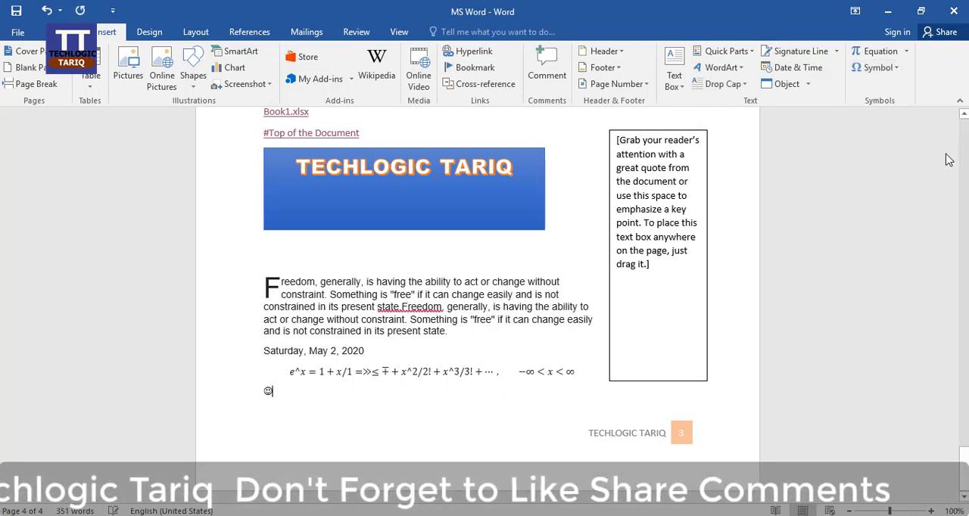
Set the font size of the smiley symbol to 18 and place the cursor after it
double_click(266, 391)
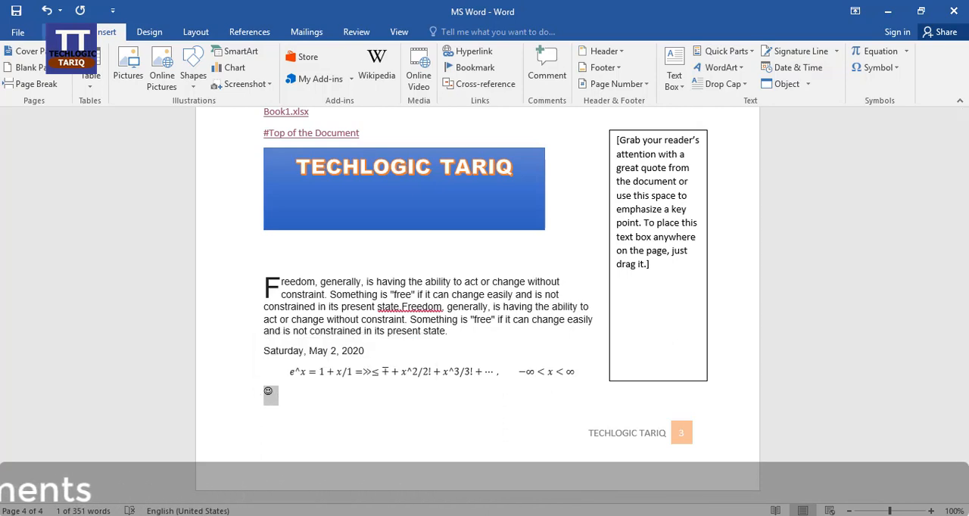
left_click(61, 32)
left_click(204, 57)
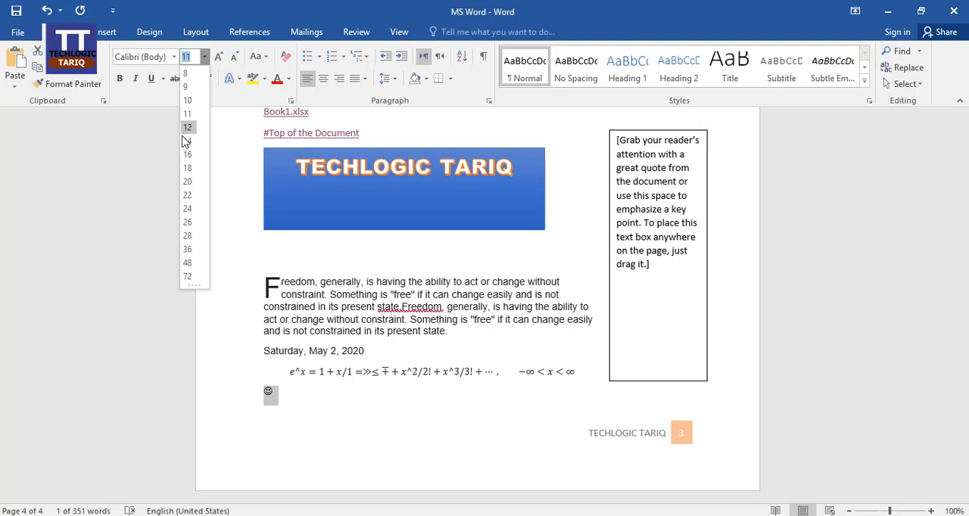
left_click(193, 168)
left_click(345, 393)
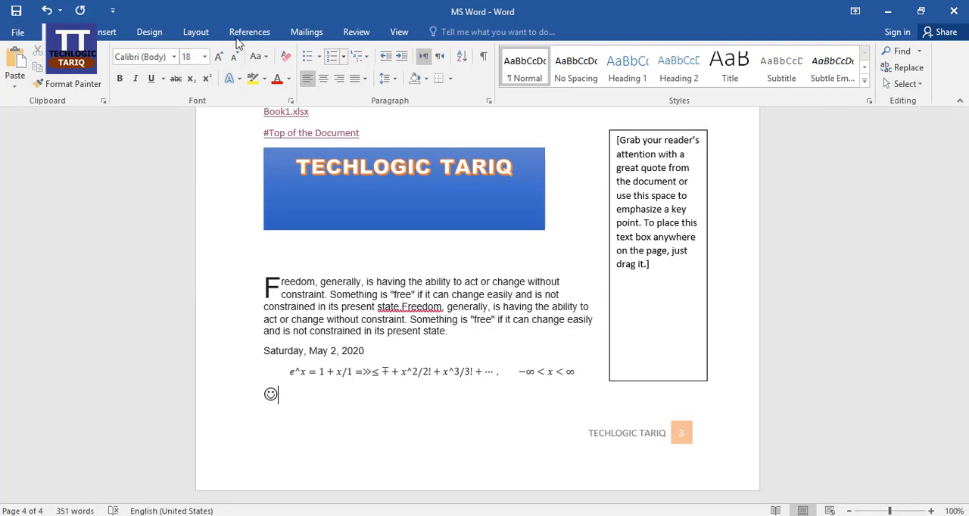
Insert the open folder symbol from the Wingdings font (character code 49) after the smiley
left_click(106, 32)
left_click(887, 67)
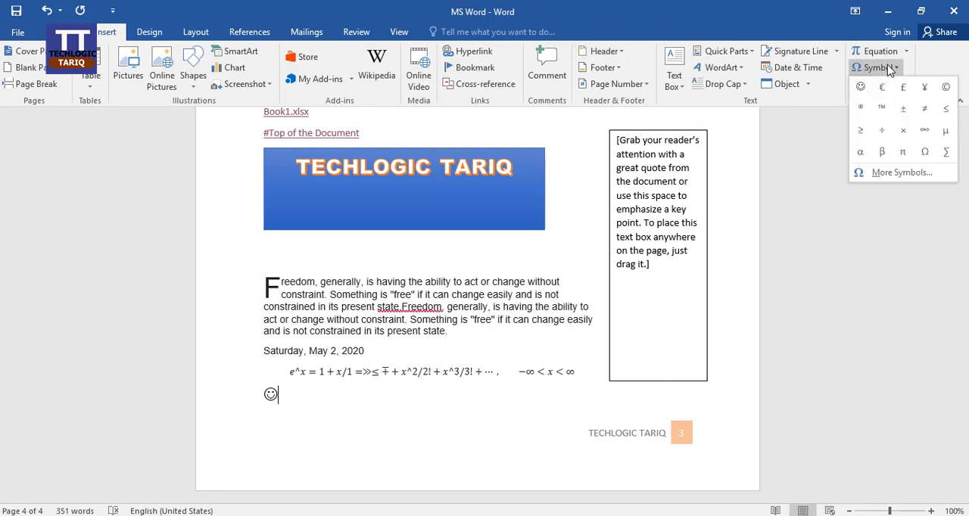
left_click(901, 173)
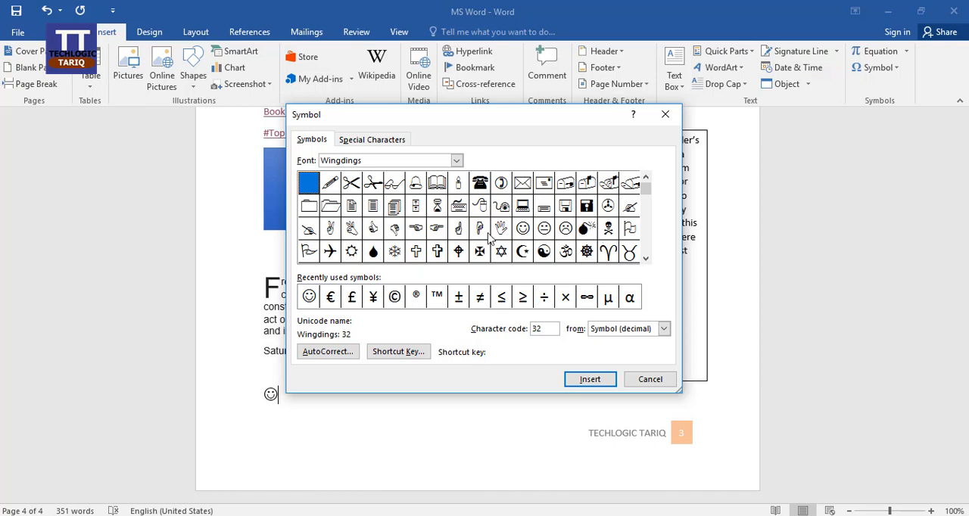
left_click(456, 160)
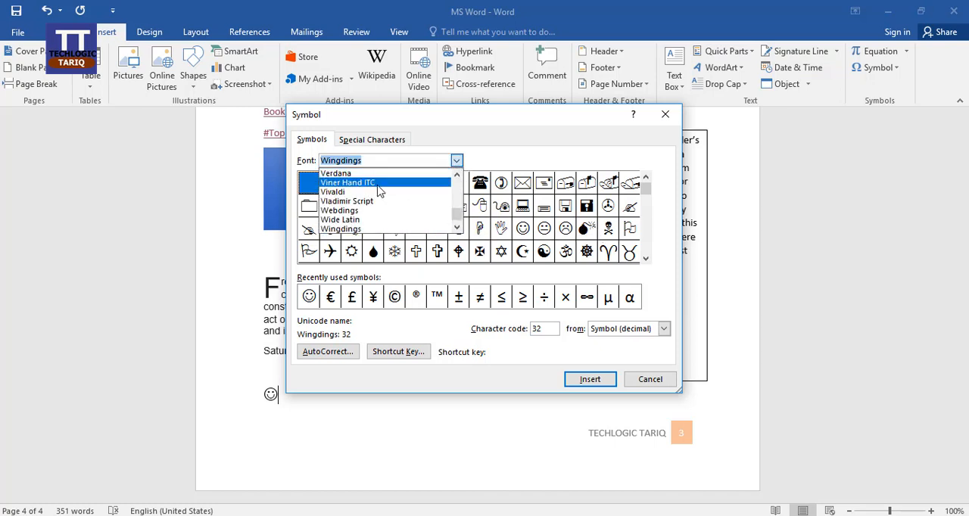
left_click(487, 145)
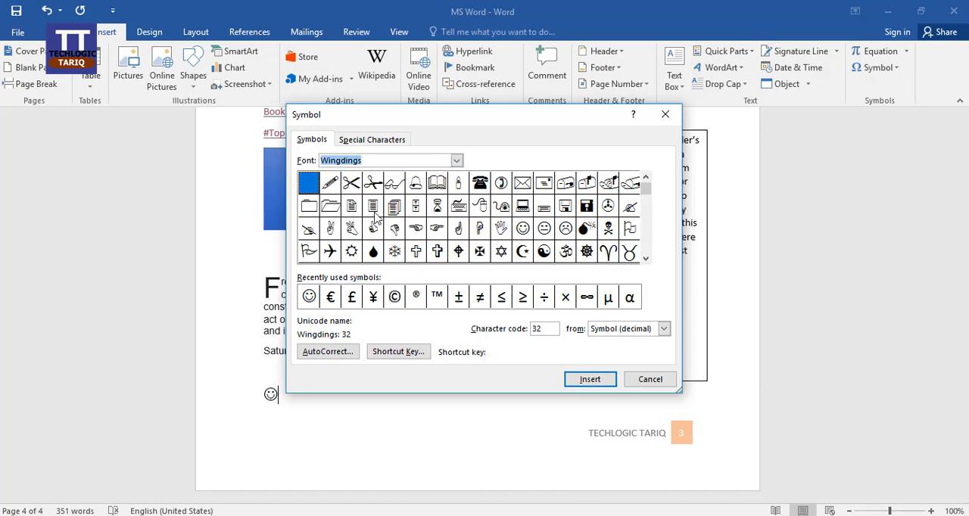
left_click(334, 207)
left_click(594, 379)
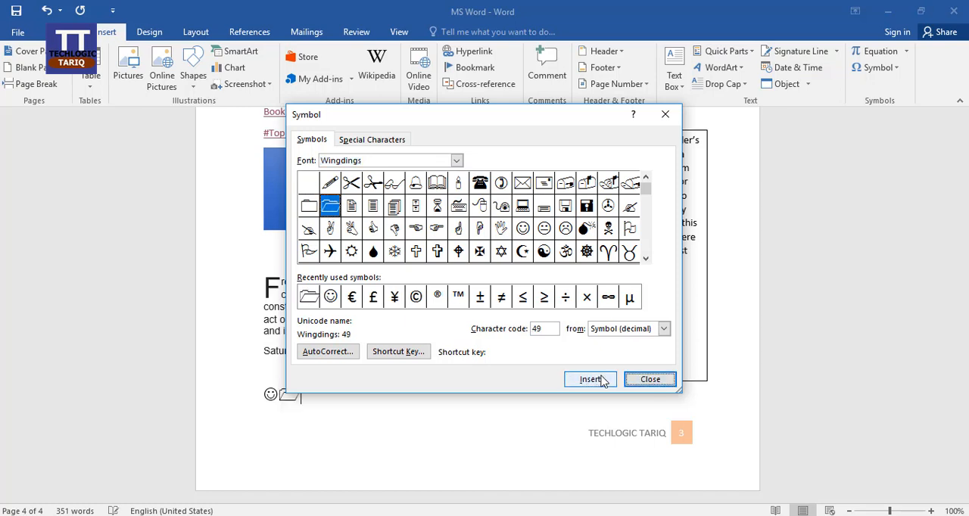
Add the two Wingdings scissors symbols, character codes 35 and 34, after the folder symbol
left_click(373, 184)
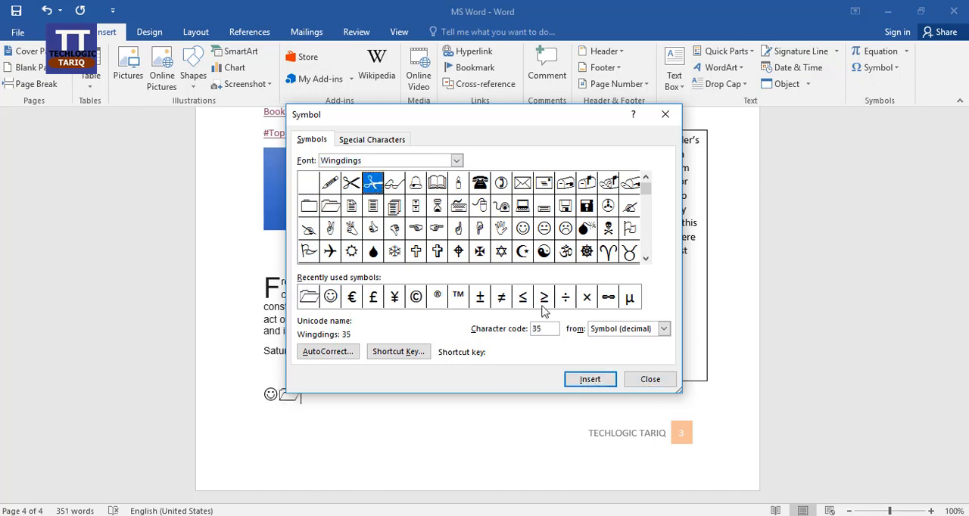
left_click(591, 379)
left_click(352, 184)
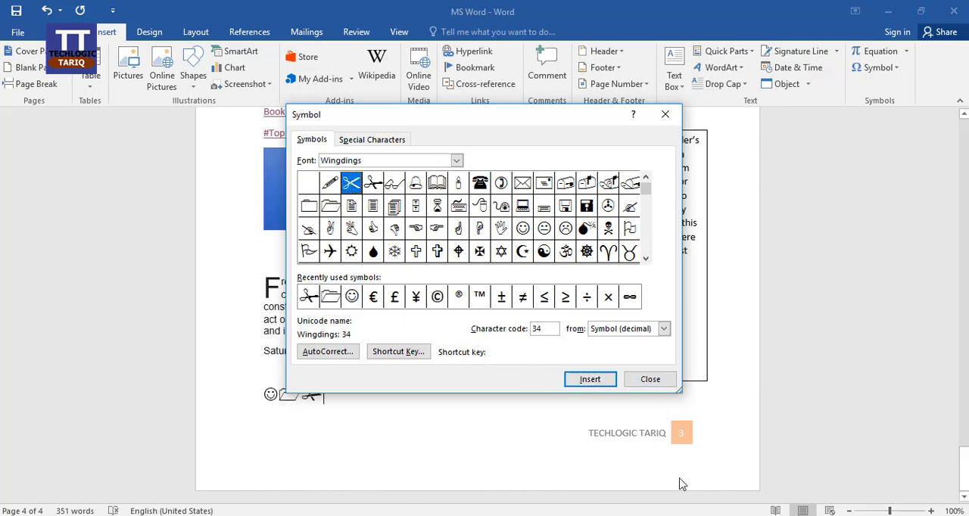
left_click(593, 380)
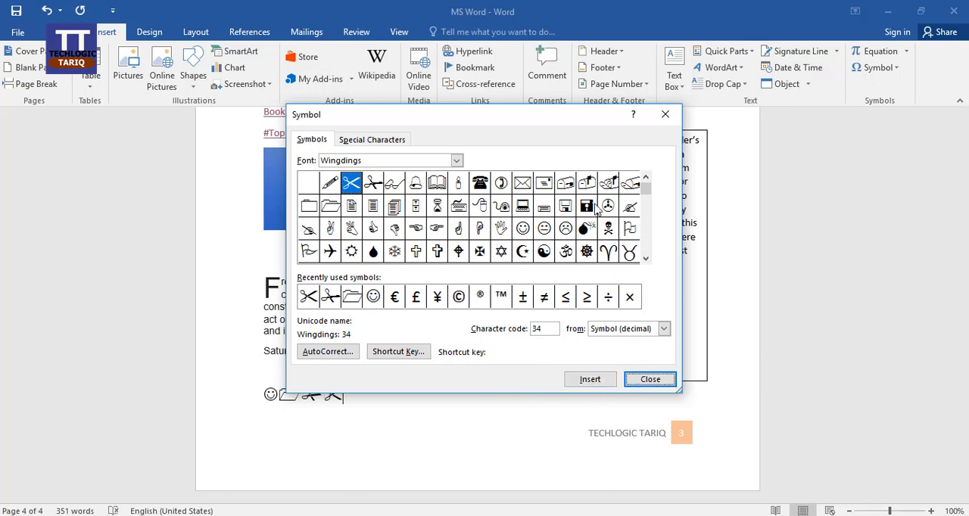
Insert the Wingdings six-pointed star (character code 89) after the scissors and close the symbol dialog
left_click(520, 209)
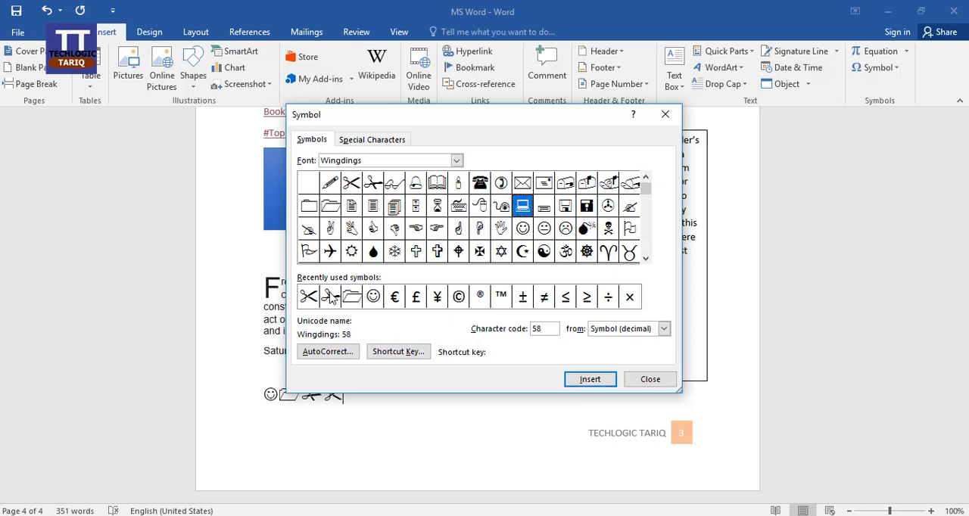
left_click(502, 254)
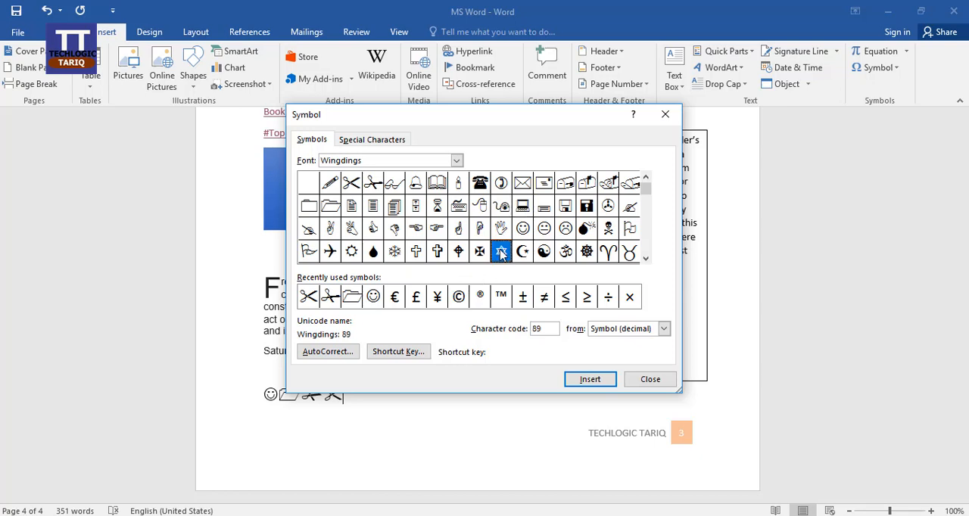
left_click(590, 379)
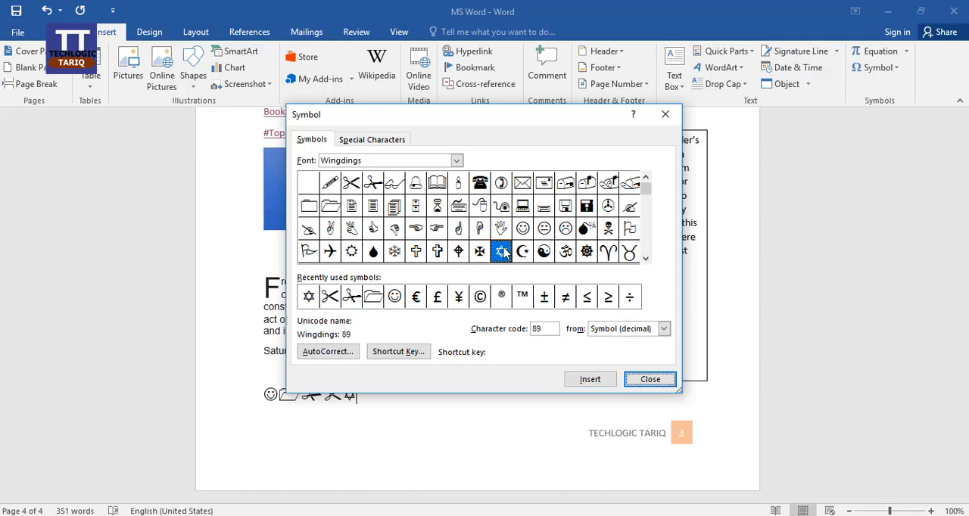
left_click(643, 383)
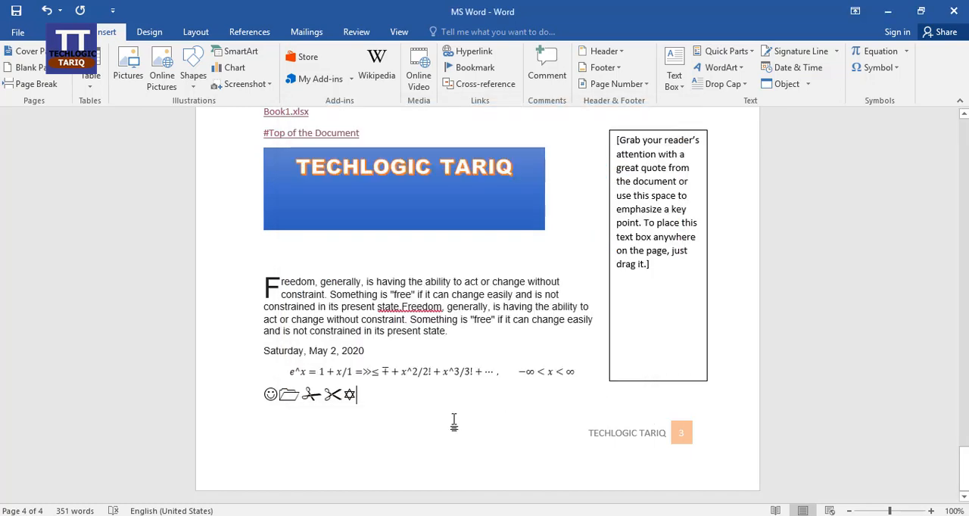
left_click(331, 397)
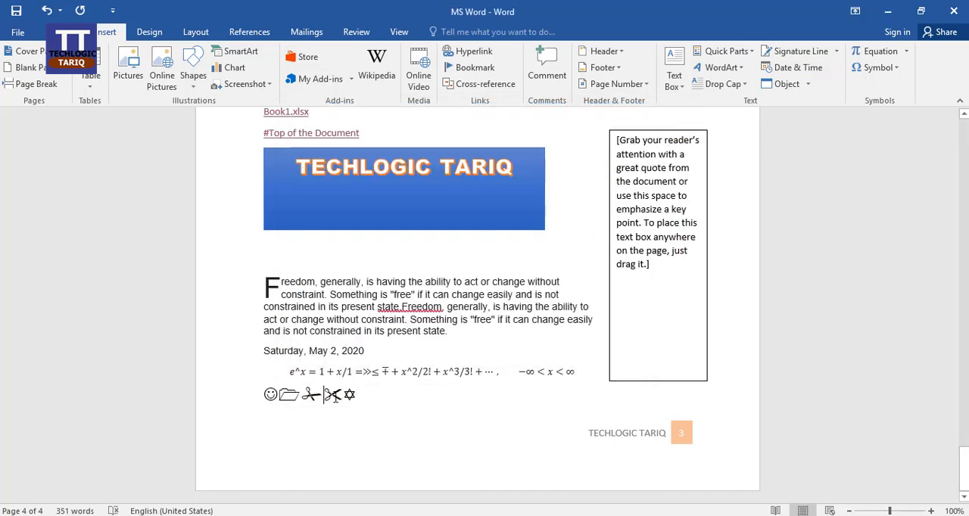
left_click(371, 397)
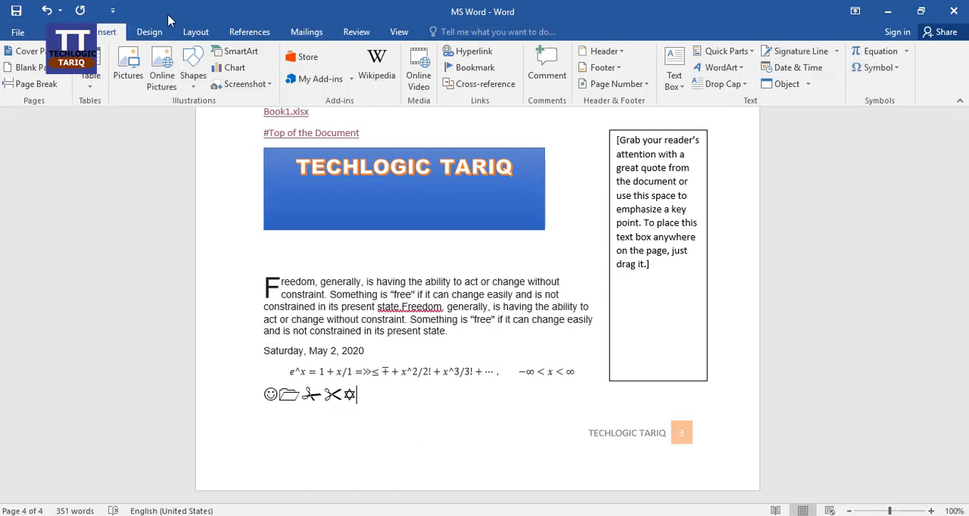
Change the document's theme fonts to Office 2007 - 2010
left_click(156, 34)
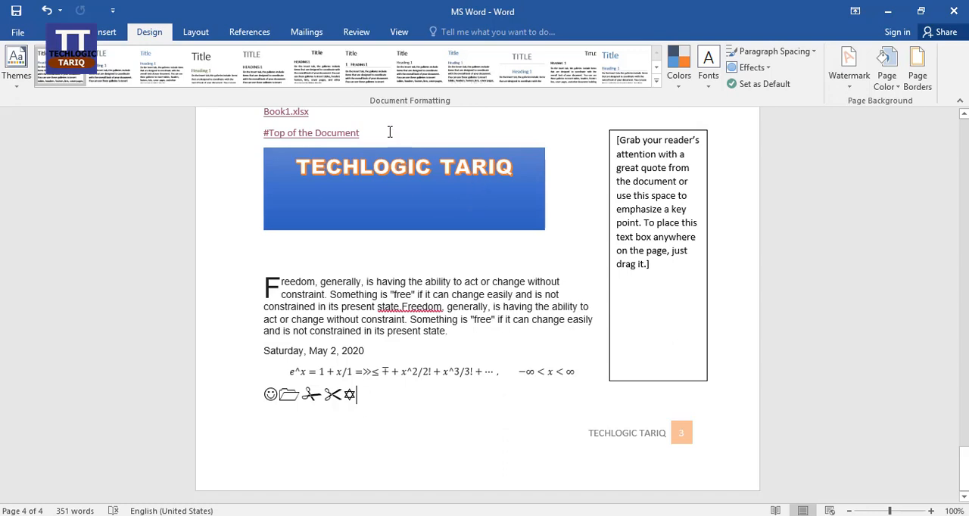
left_click(710, 87)
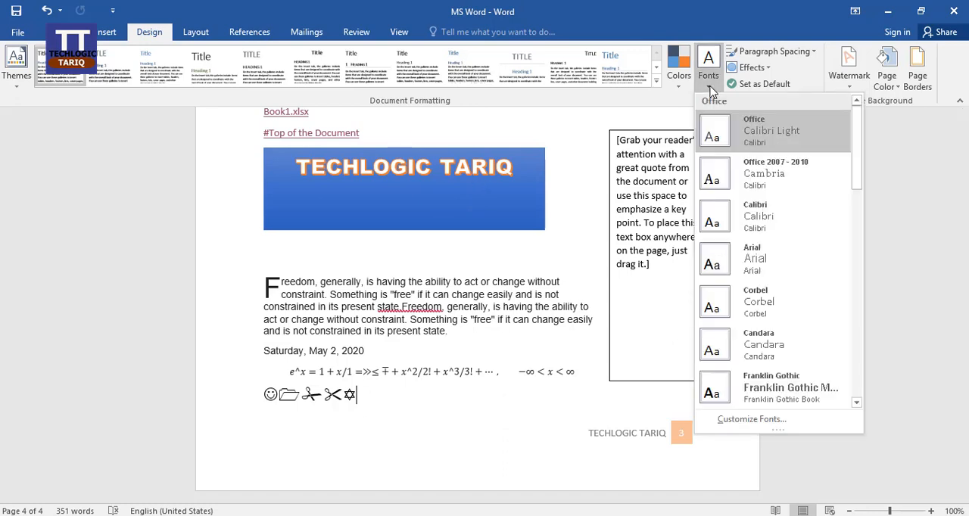
left_click(783, 175)
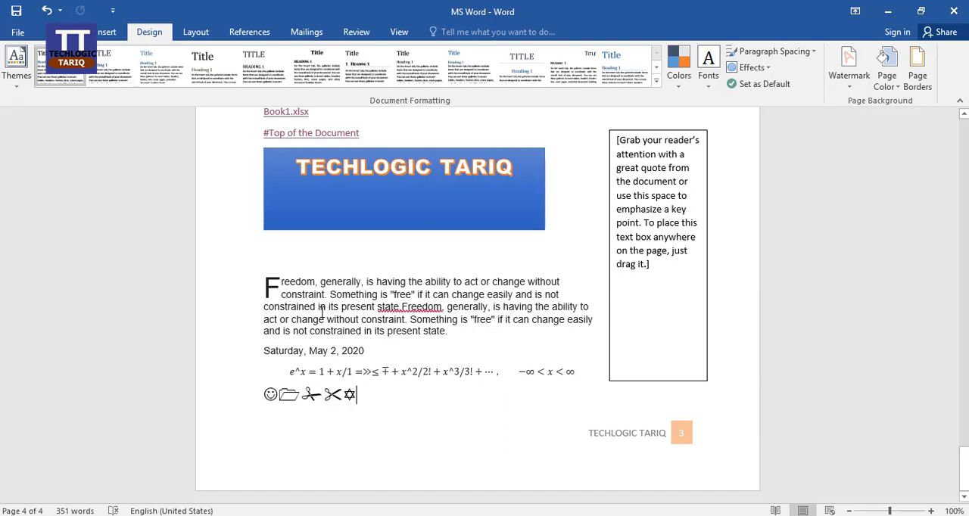
Select the opening text of the "Freedom, generally" paragraph and undo the last document formatting changes, including the theme font change
left_click_drag(286, 281, 388, 293)
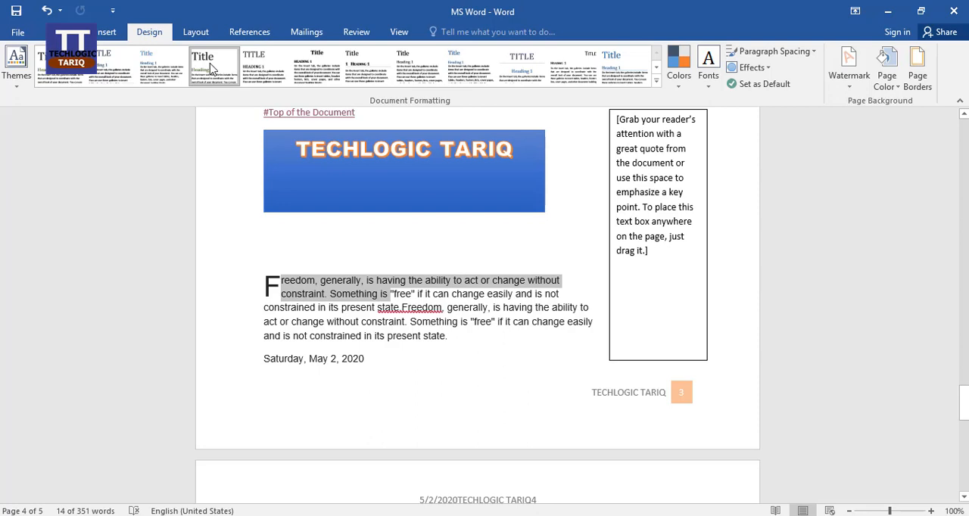
scroll(557, 352, "down", 3)
scroll(557, 351, "up", 3)
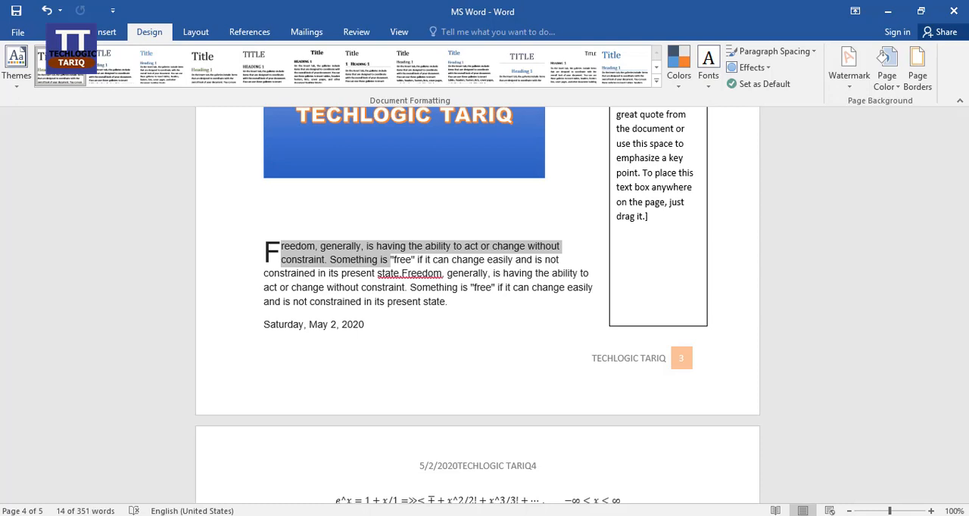
left_click(46, 10)
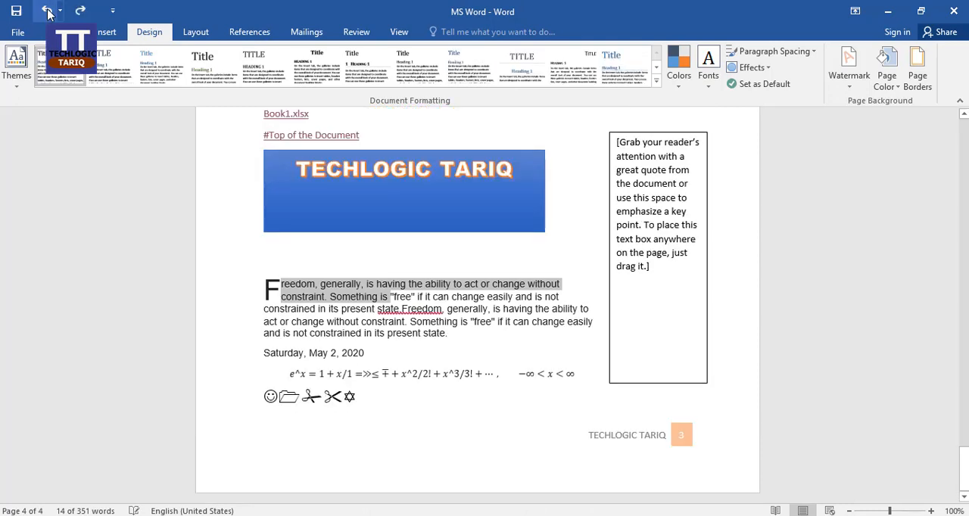
left_click(46, 10)
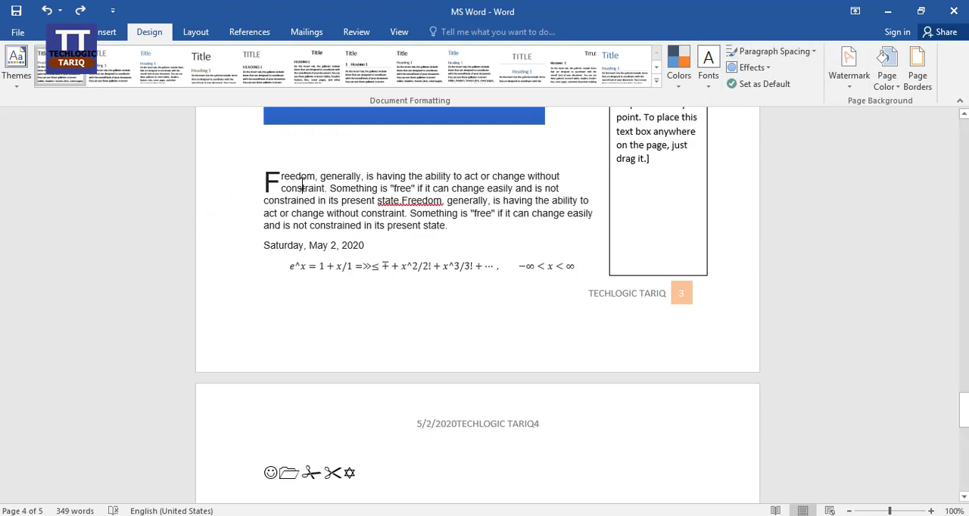
Review the built-in paragraph spacing presets alongside the document's text
left_click(809, 51)
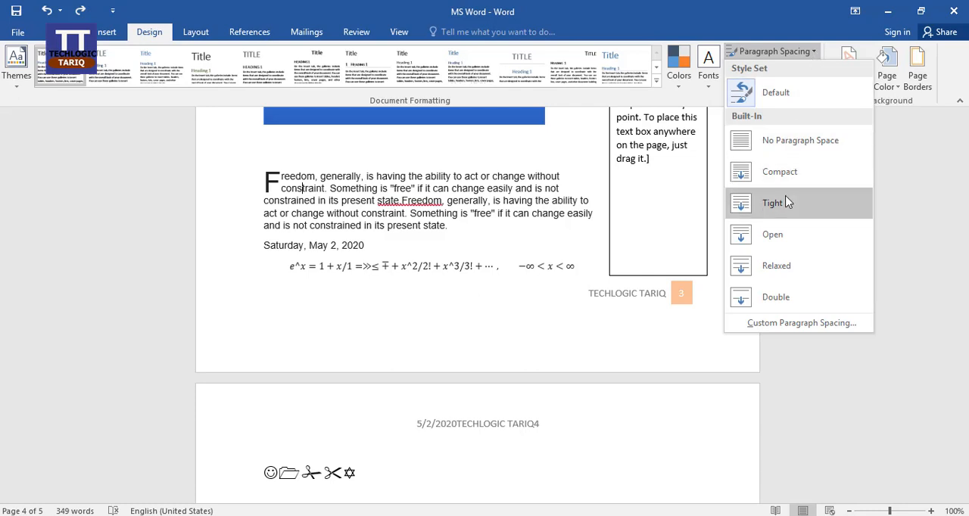
scroll(450, 300, "up", 10)
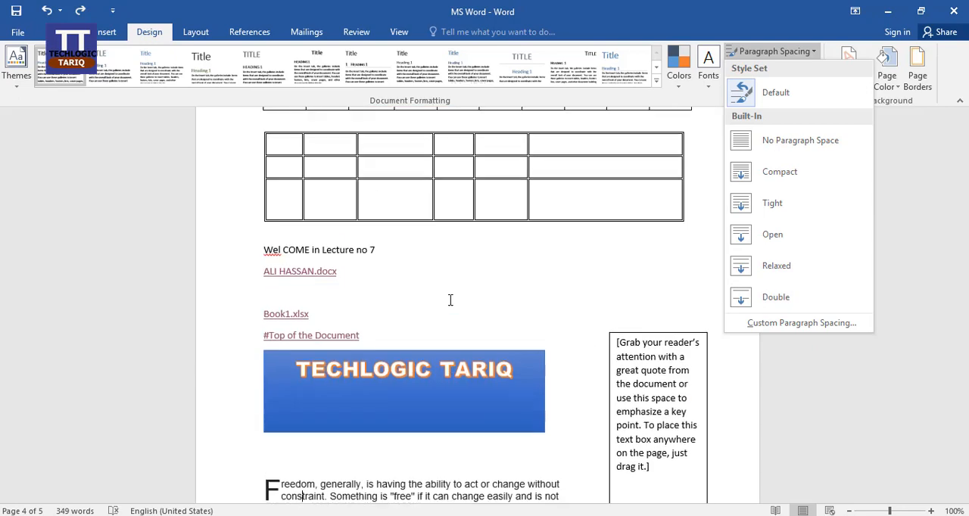
scroll(449, 301, "down", 9)
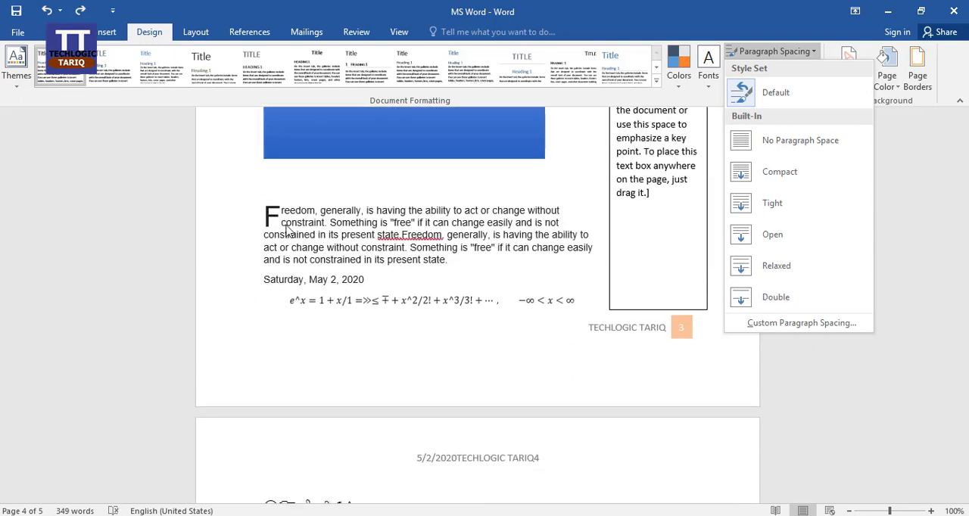
Copy the "Freedom, generally" paragraph text without its drop cap and paste it on a new line directly below the paragraph
left_click(293, 216)
left_click_drag(284, 210, 443, 266)
key("ctrl+z")
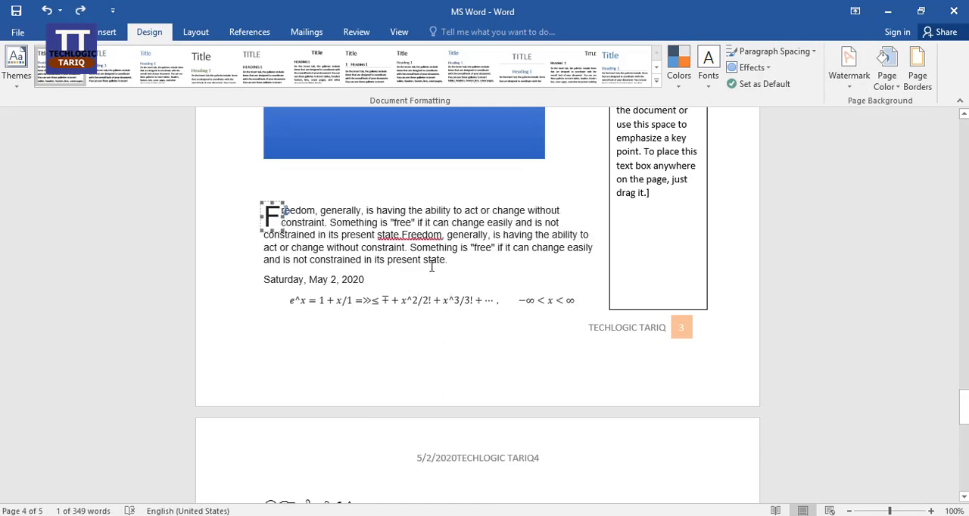
left_click_drag(282, 212, 449, 262)
key("ctrl+c")
left_click(497, 271)
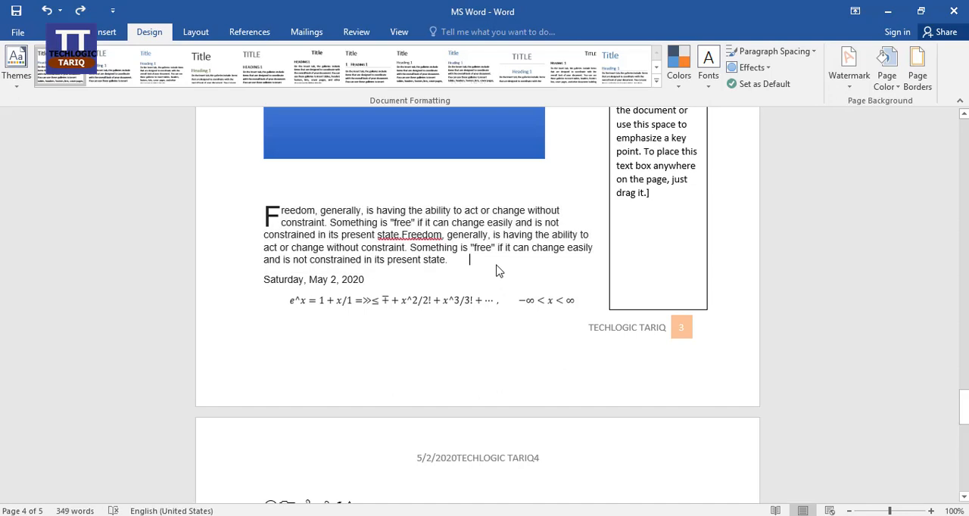
key("Return")
key("ctrl+v")
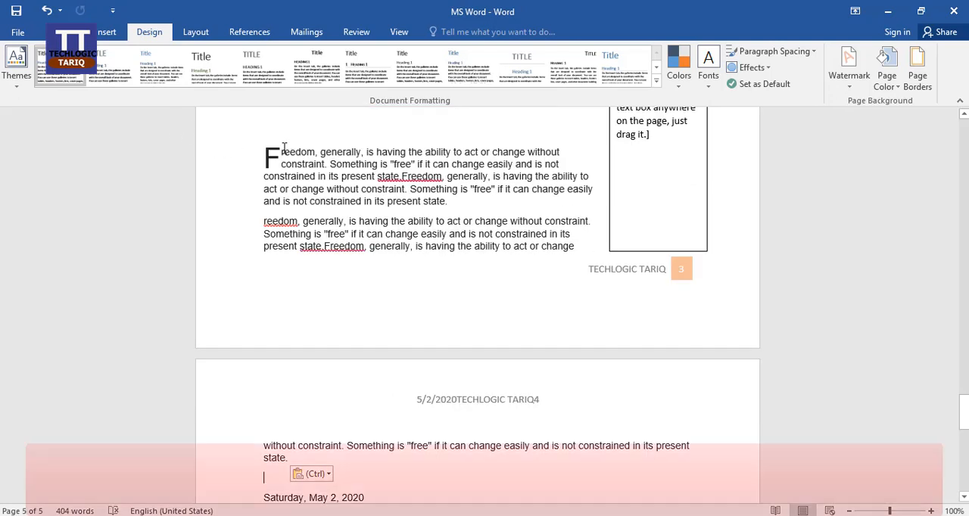
Split the drop-cap "Freedom, generally" paragraph after "Free", moving the rest of its text to the next page
left_click(282, 148)
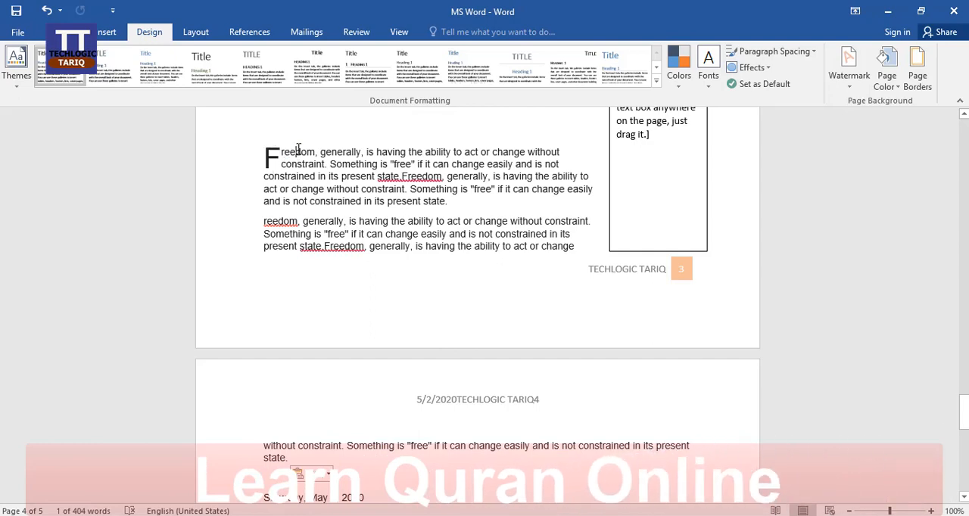
key("ctrl+z")
key("ctrl+z")
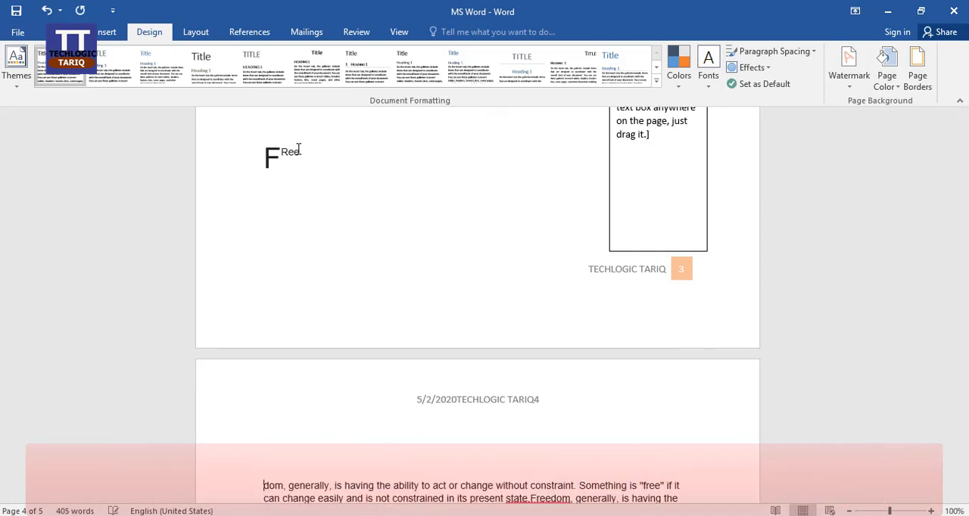
Try the No Paragraph Space preset on the document and undo it
scroll(610, 346, "down", 6)
scroll(611, 349, "down", 1)
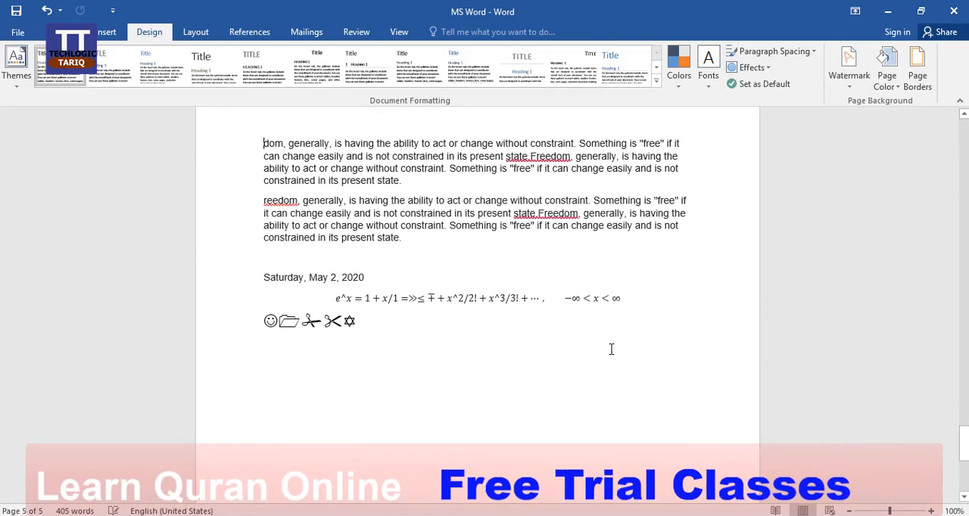
left_click(815, 53)
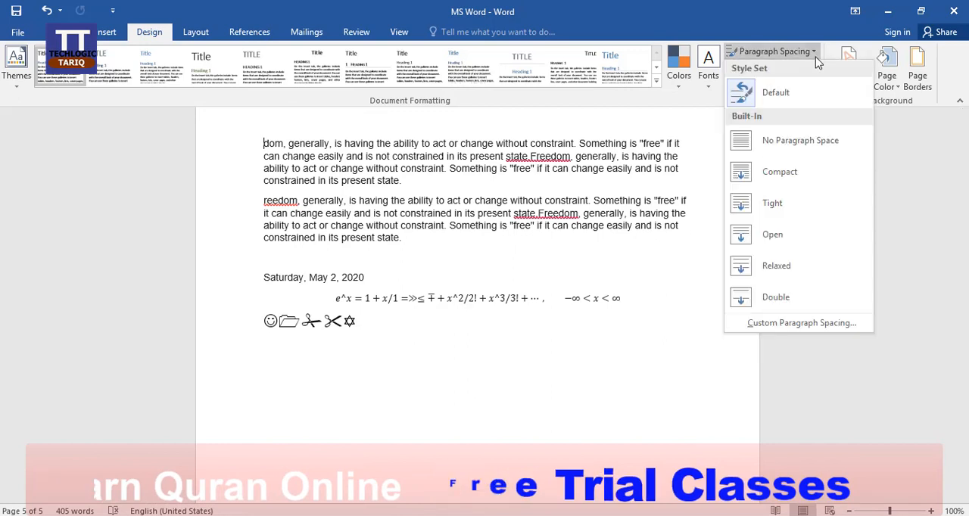
left_click(810, 142)
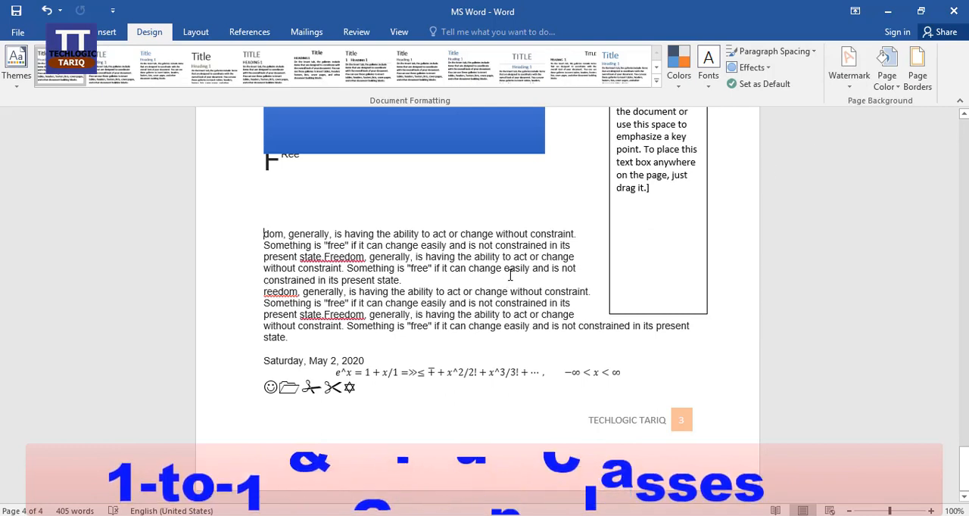
key("ctrl+z")
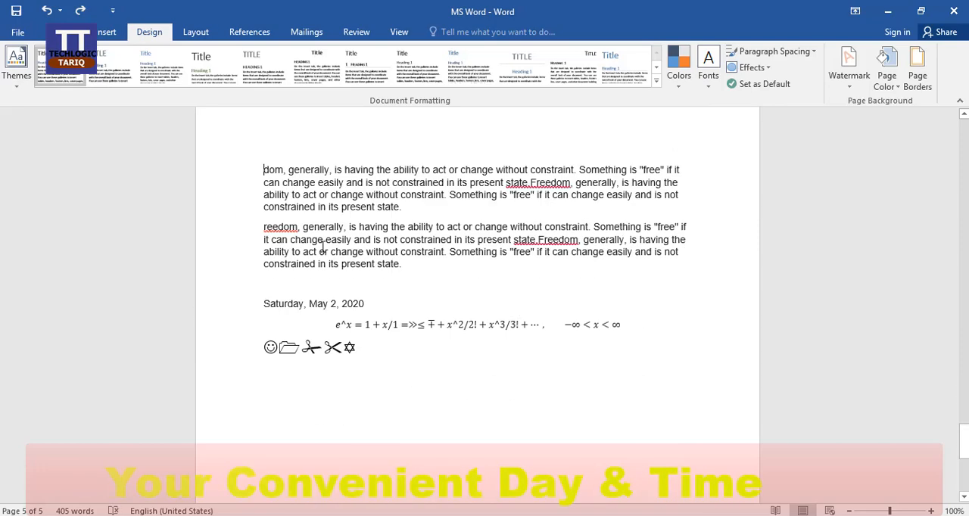
Try the Compact paragraph spacing preset, compare the text on the last two pages, and undo the change
left_click(814, 53)
left_click(816, 174)
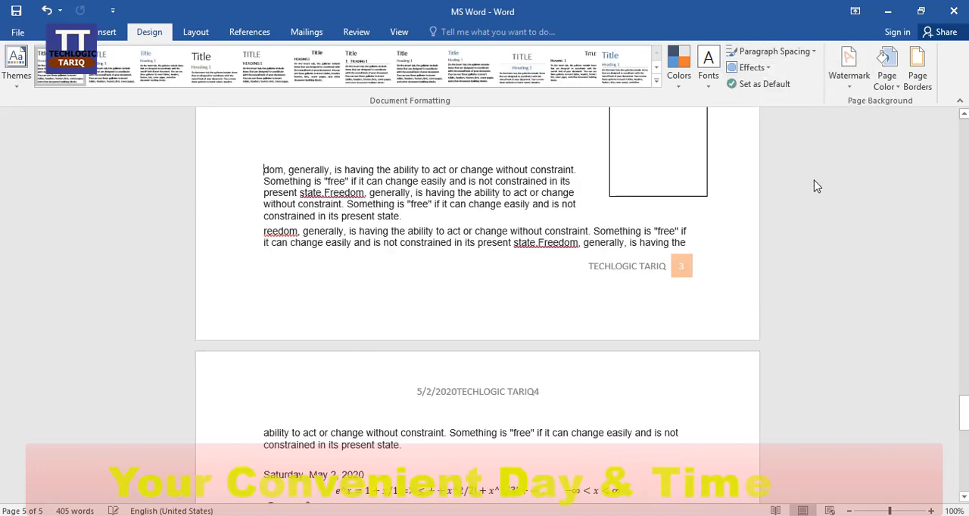
scroll(599, 296, "down", 5)
scroll(599, 292, "up", 8)
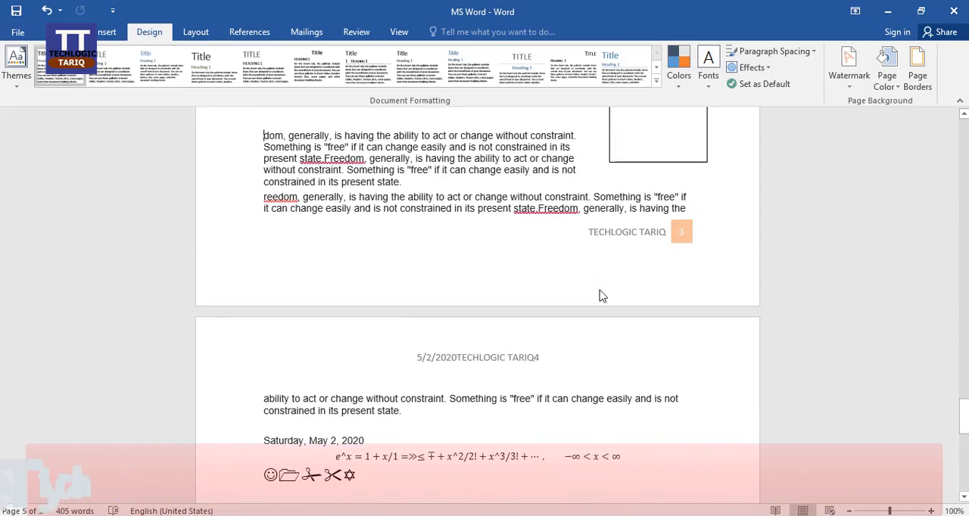
scroll(600, 291, "down", 3)
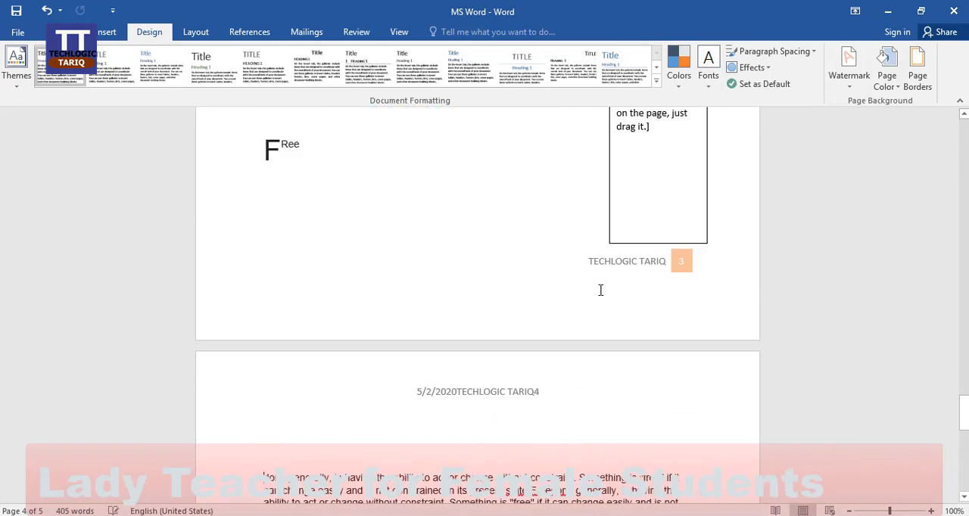
scroll(599, 296, "down", 3)
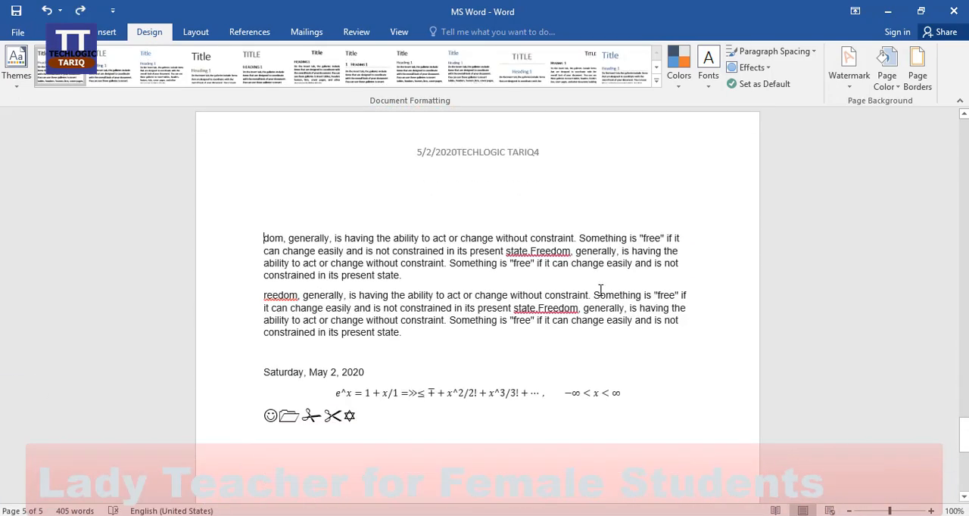
Apply the theme effects set labelled "Office 20..." to the document and check the last page
left_click(763, 69)
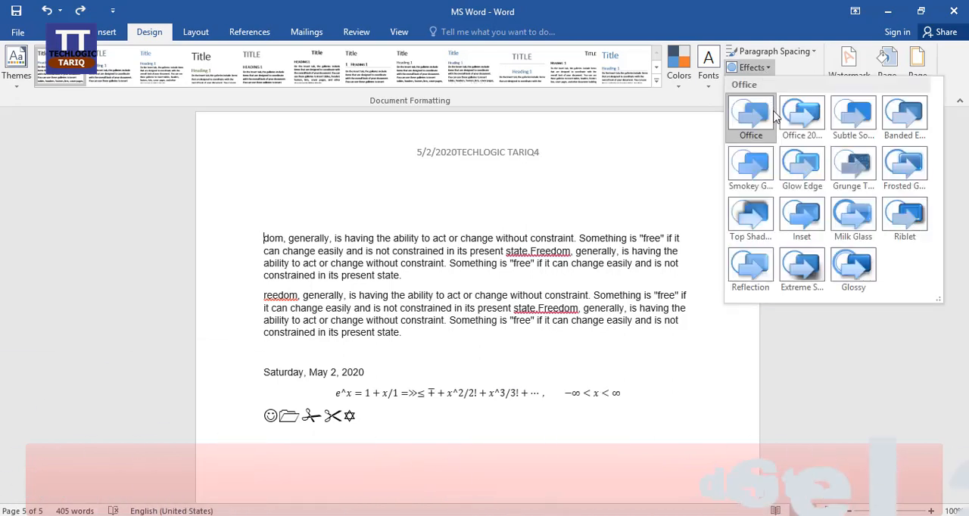
left_click(807, 133)
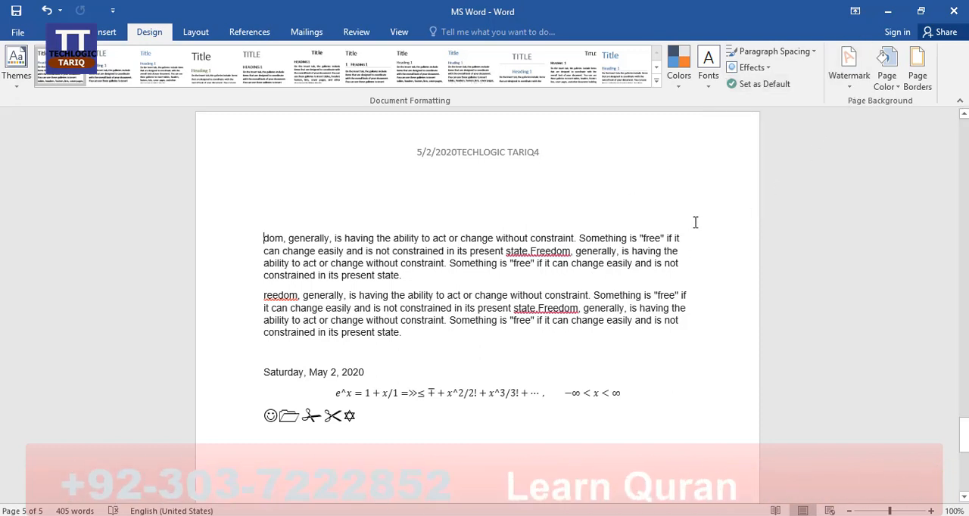
scroll(691, 309, "down", 5)
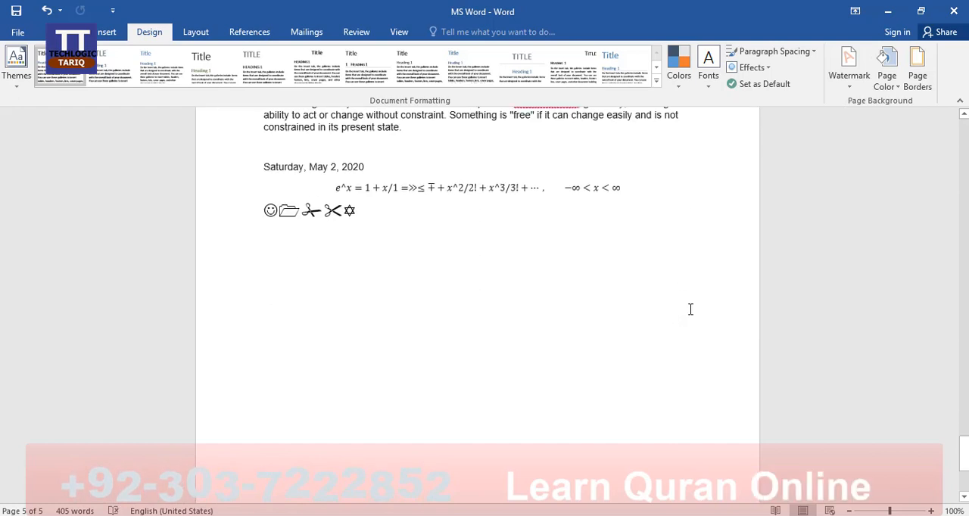
scroll(616, 326, "down", 3)
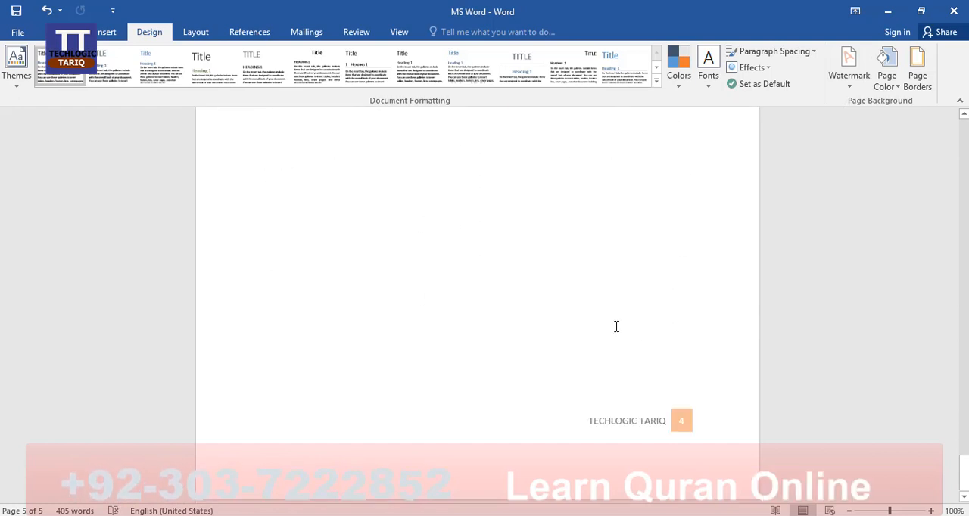
scroll(616, 326, "up", 4)
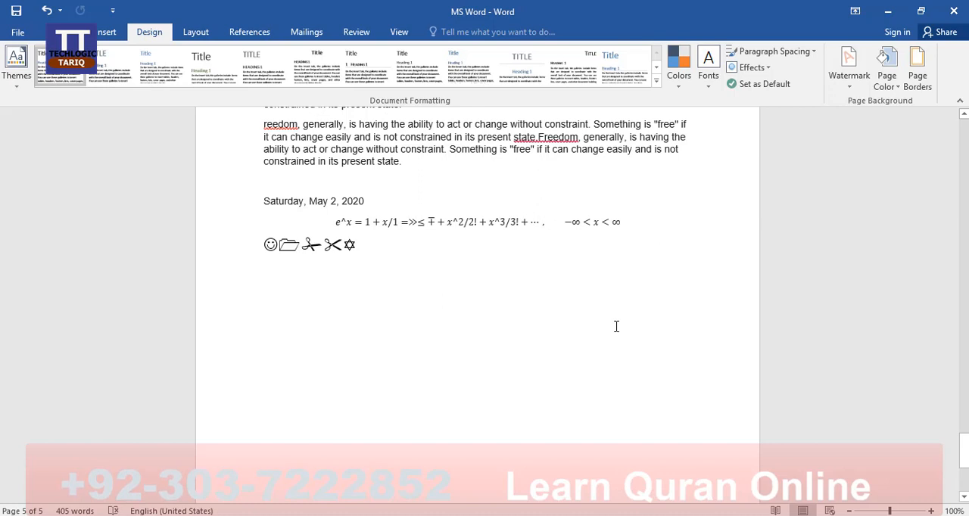
scroll(616, 326, "up", 4)
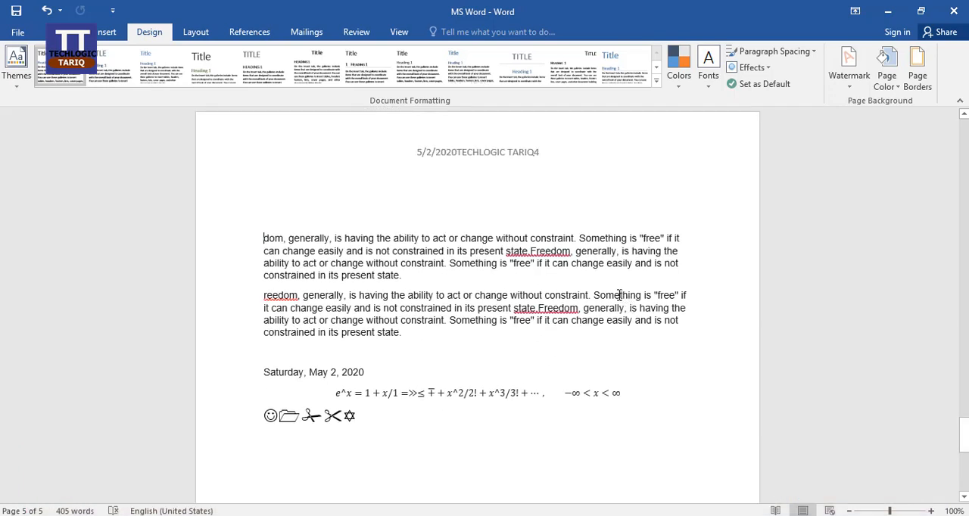
scroll(705, 262, "down", 3)
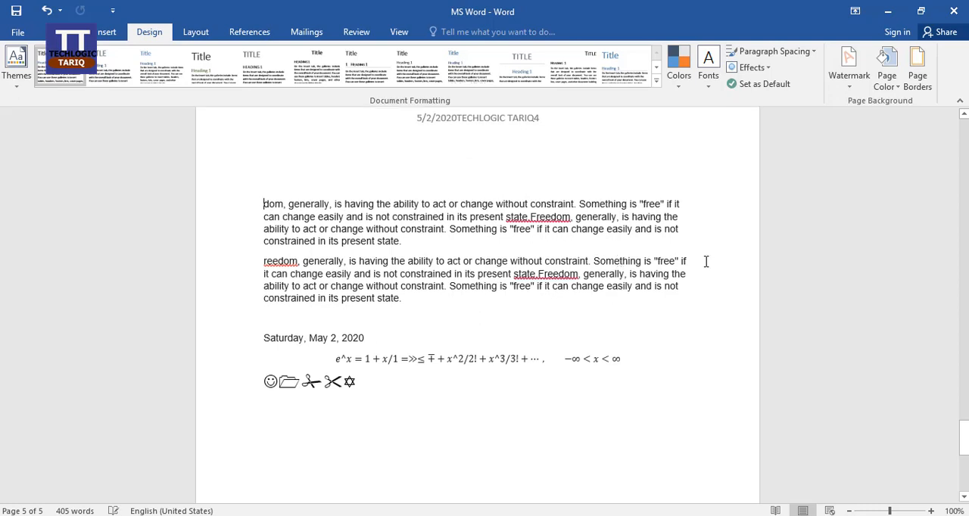
scroll(673, 340, "up", 4)
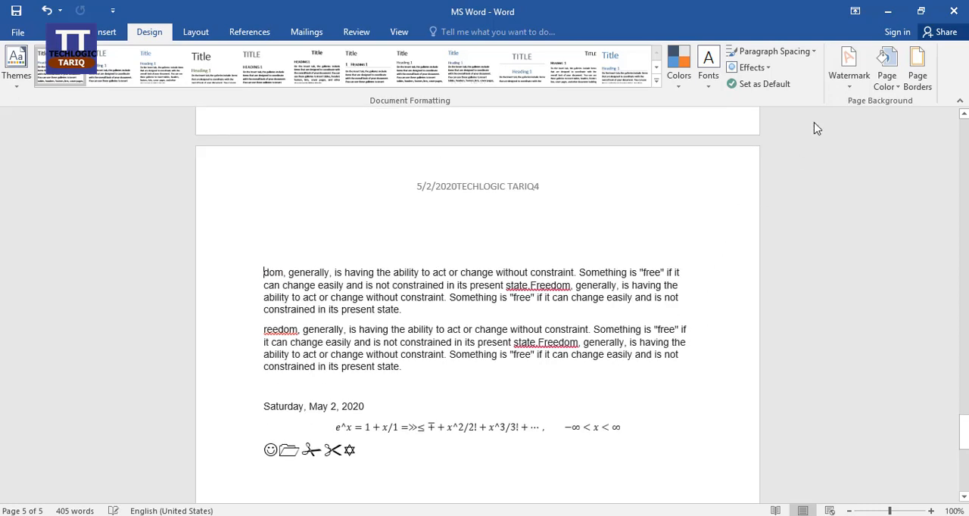
Add the built-in CONFIDENTIAL 1 diagonal watermark to the document and view it on the last page
left_click(849, 83)
key("Escape")
left_click(848, 76)
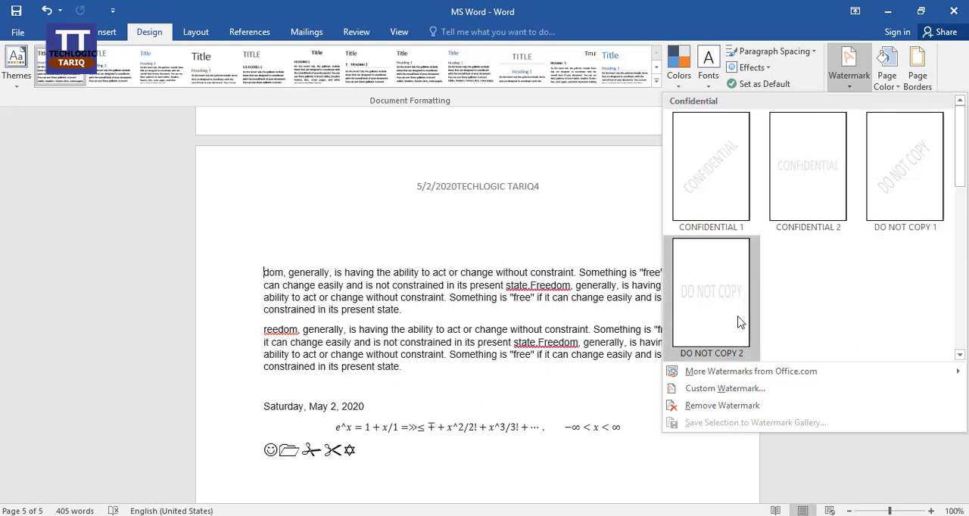
left_click(716, 189)
scroll(617, 287, "down", 5)
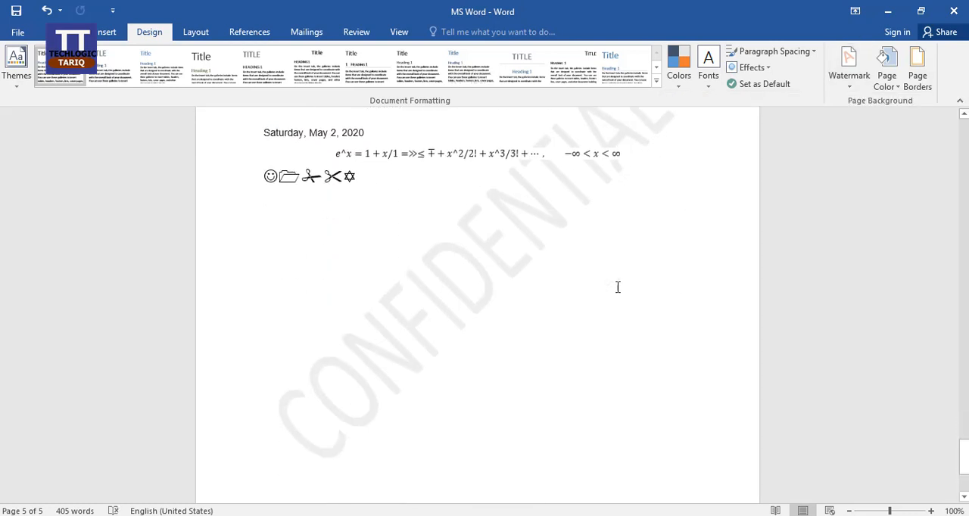
scroll(618, 287, "down", 1)
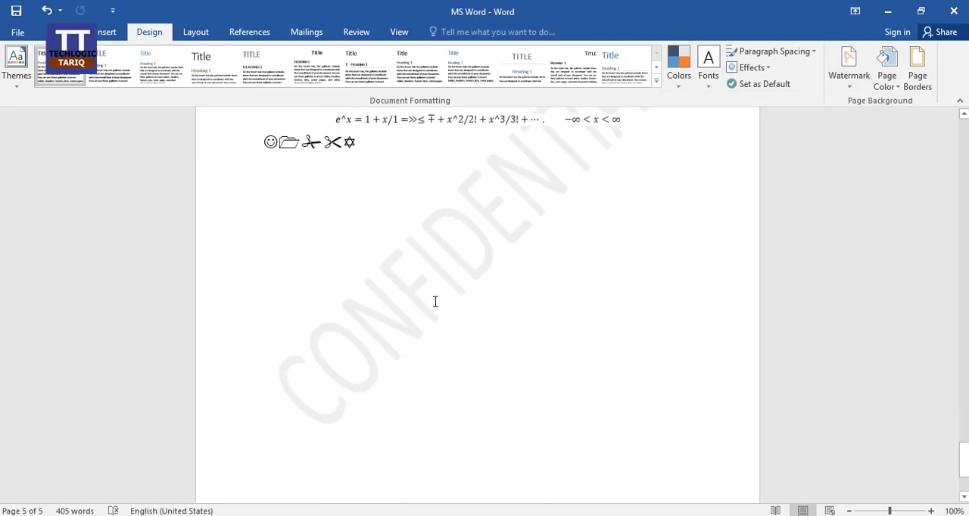
scroll(553, 310, "up", 20)
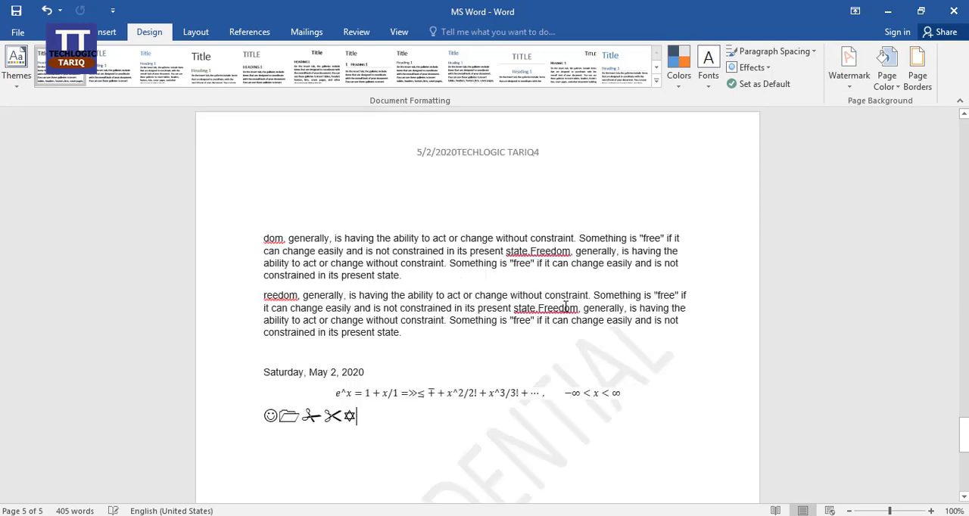
Check the watermark on the earlier pages and in the print preview, and return to the document
scroll(564, 306, "up", 10)
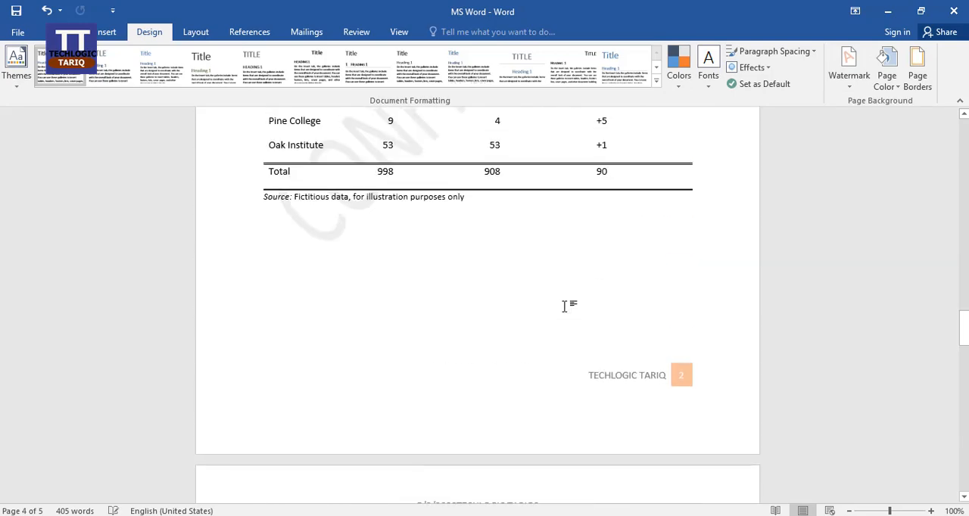
scroll(564, 306, "up", 7)
scroll(566, 305, "down", 12)
scroll(631, 274, "down", 10)
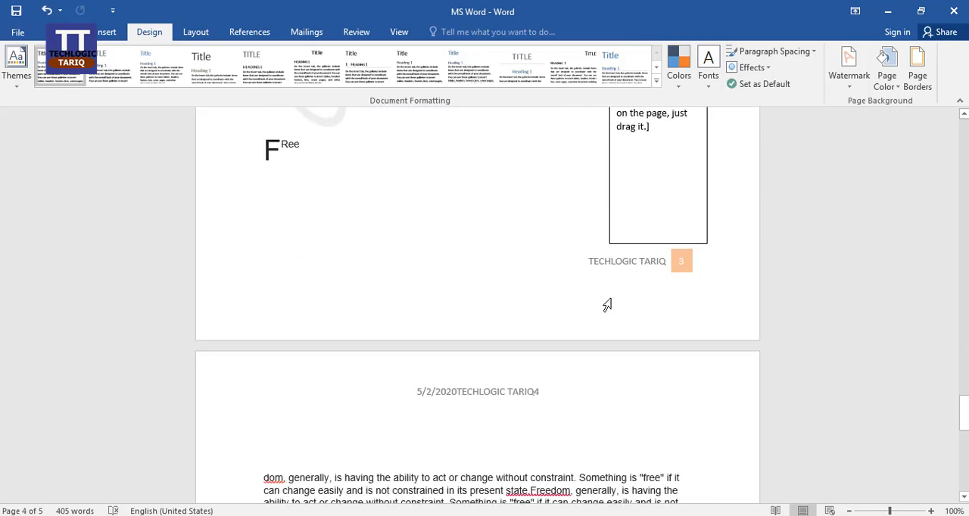
key("ctrl+p")
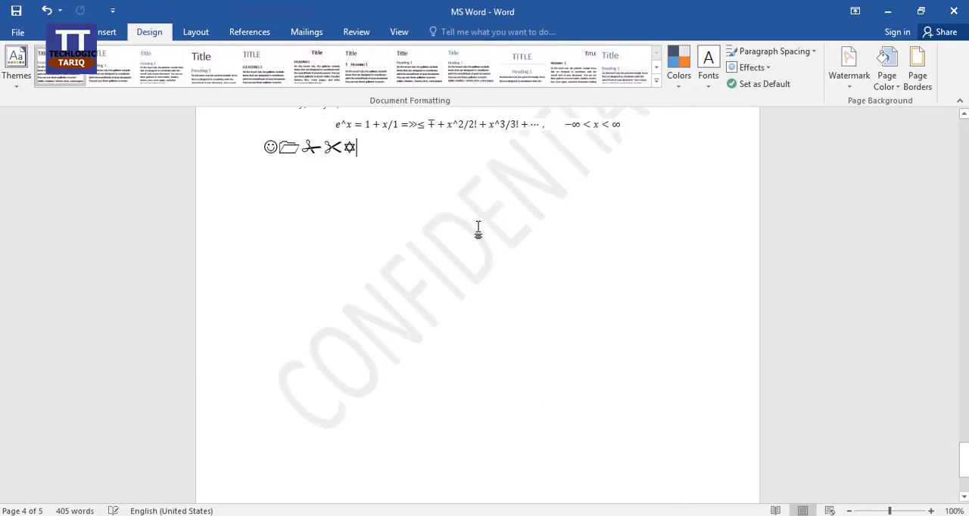
left_click(25, 30)
Replace the watermark with a custom text watermark reading TECHLOGIC TARIQ
left_click(850, 85)
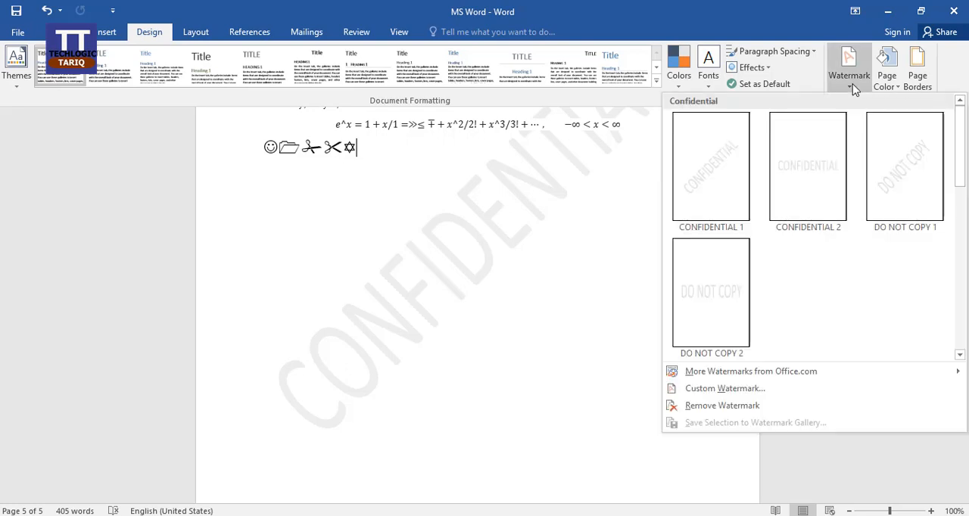
left_click(742, 389)
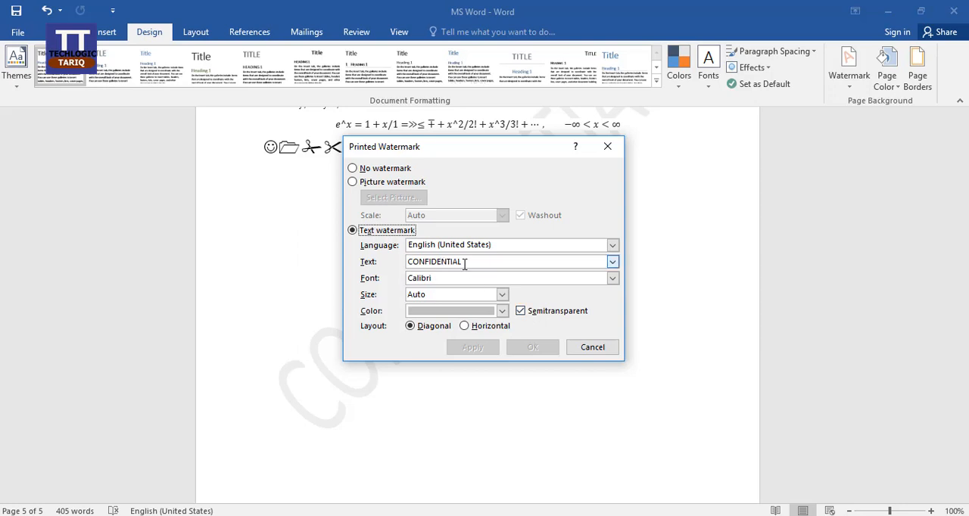
left_click_drag(467, 262, 404, 262)
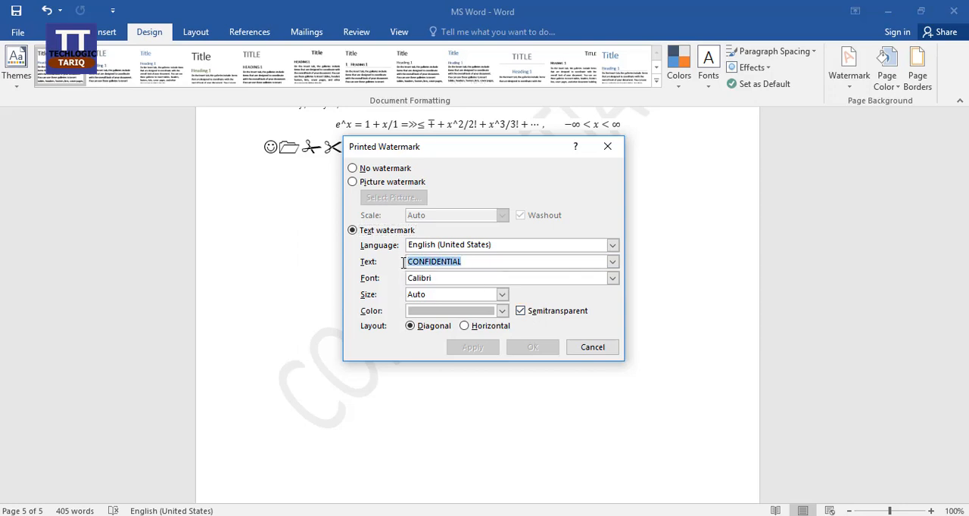
type("TECHLOGIC TARIQ")
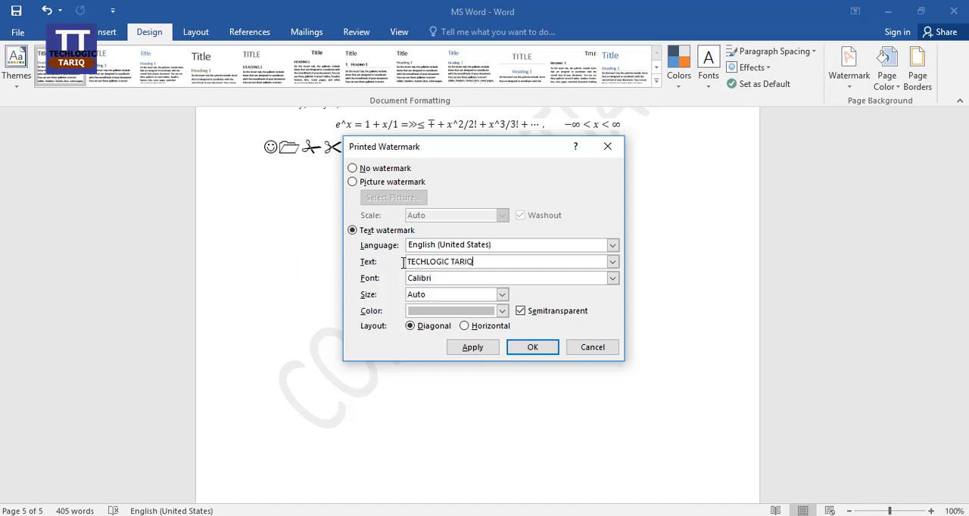
left_click(532, 349)
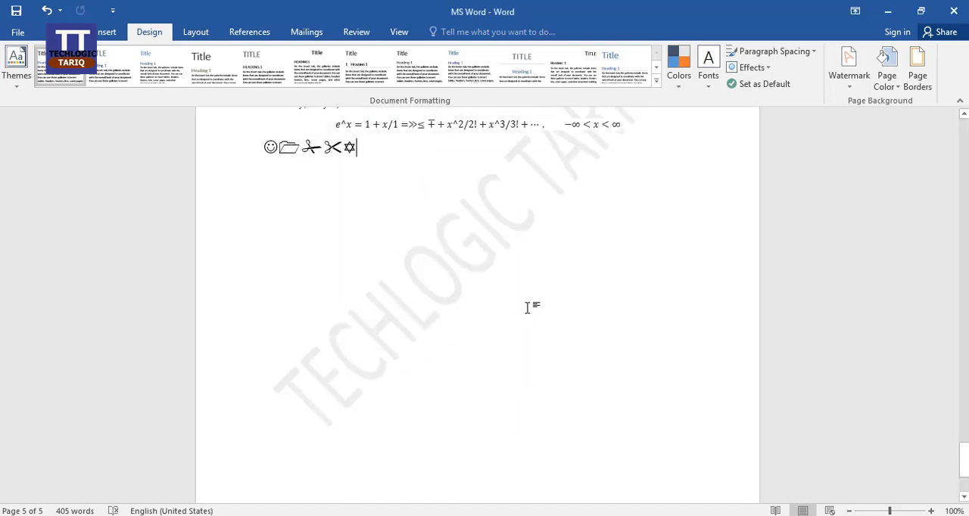
Remove the TECHLOGIC TARIQ watermark from the document
scroll(525, 308, "up", 4)
left_click(846, 89)
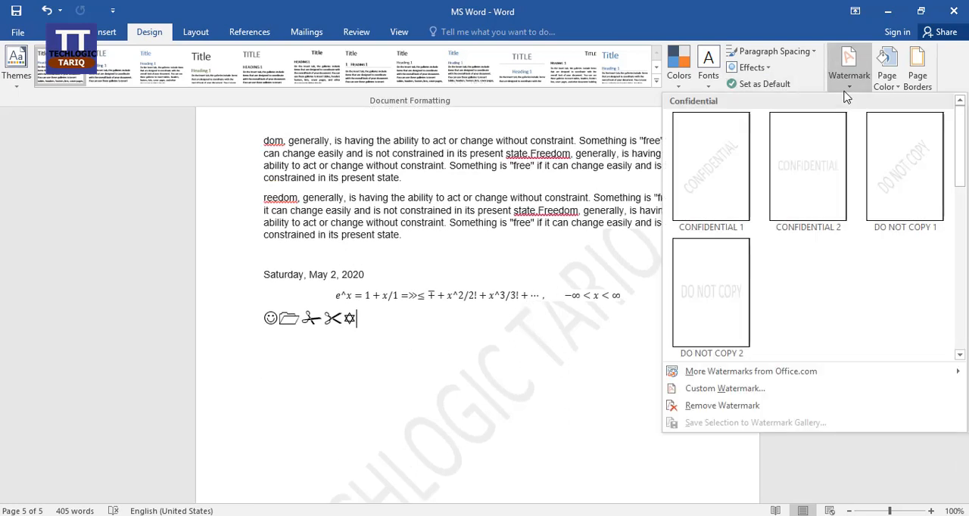
left_click(750, 409)
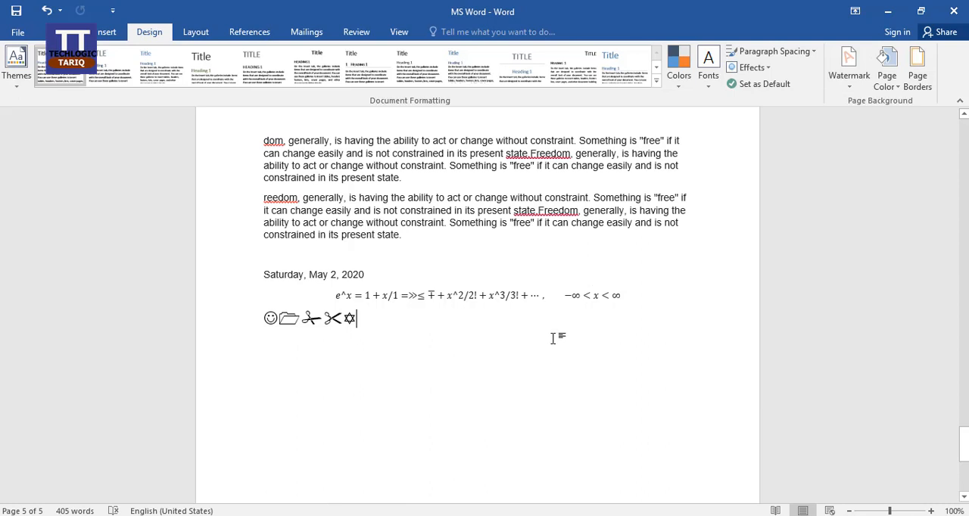
Add two blank lines below the row of symbols on the last page
key("Return")
key("Return")
scroll(560, 303, "down", 2)
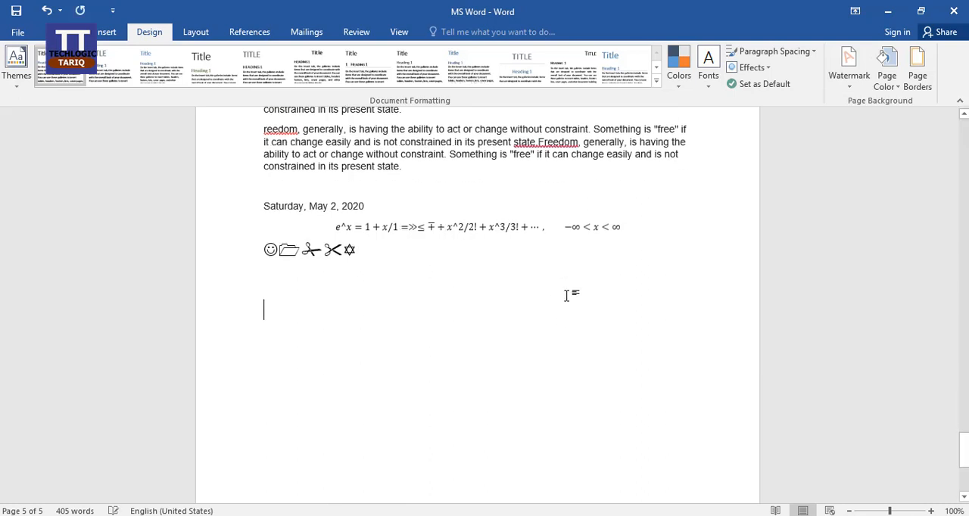
Try a dark orange page color on the document and reset the page to no color
left_click(898, 87)
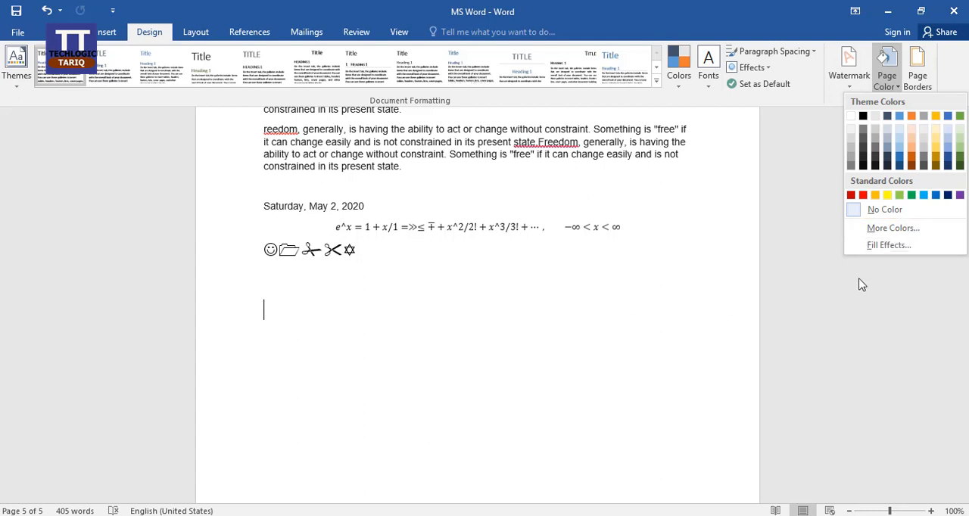
left_click(913, 161)
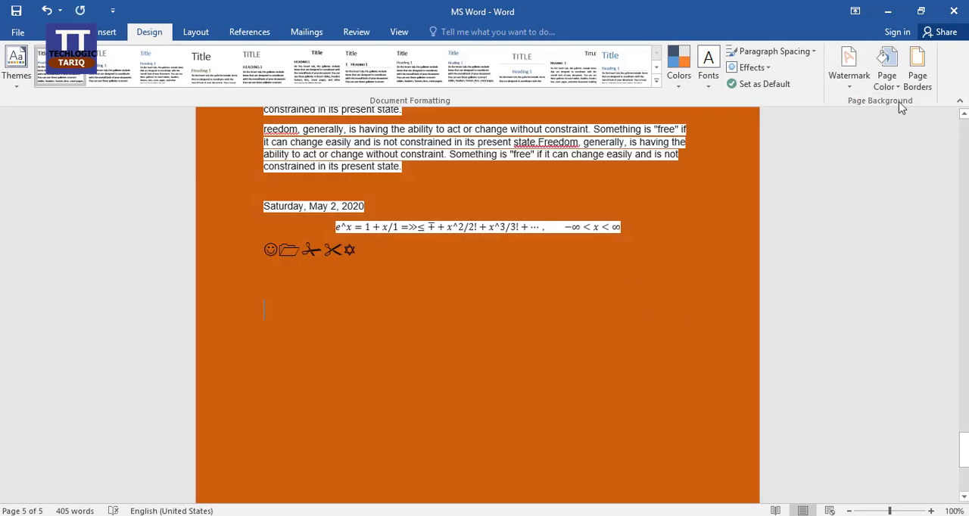
left_click(889, 83)
left_click(901, 212)
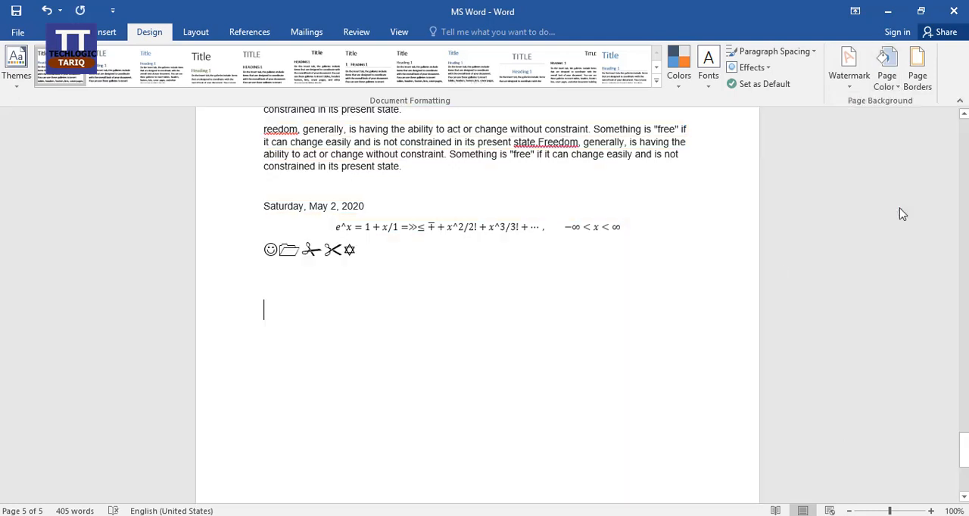
Start a gradient fill effect for the page background, trying the shading styles and choosing Horizontal
left_click(887, 76)
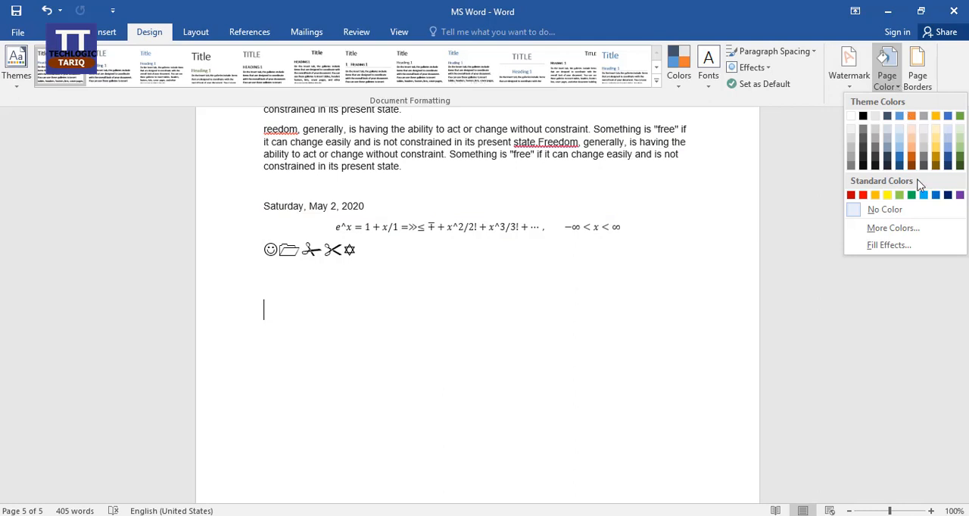
left_click(889, 245)
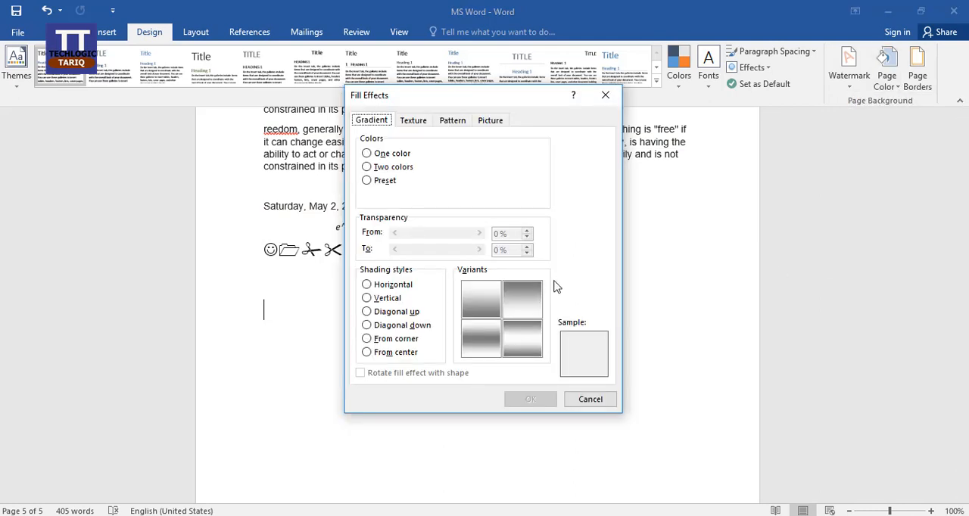
left_click(367, 284)
left_click(367, 298)
left_click(367, 312)
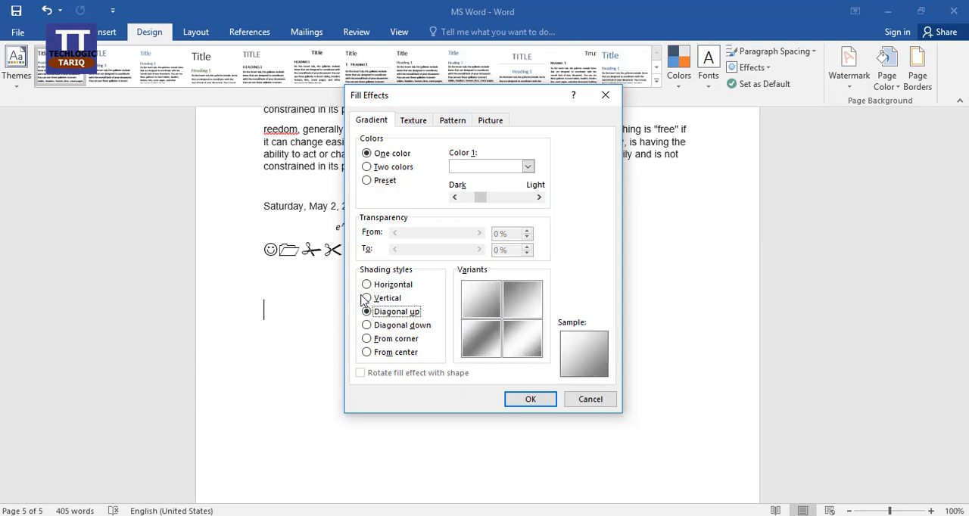
left_click(367, 298)
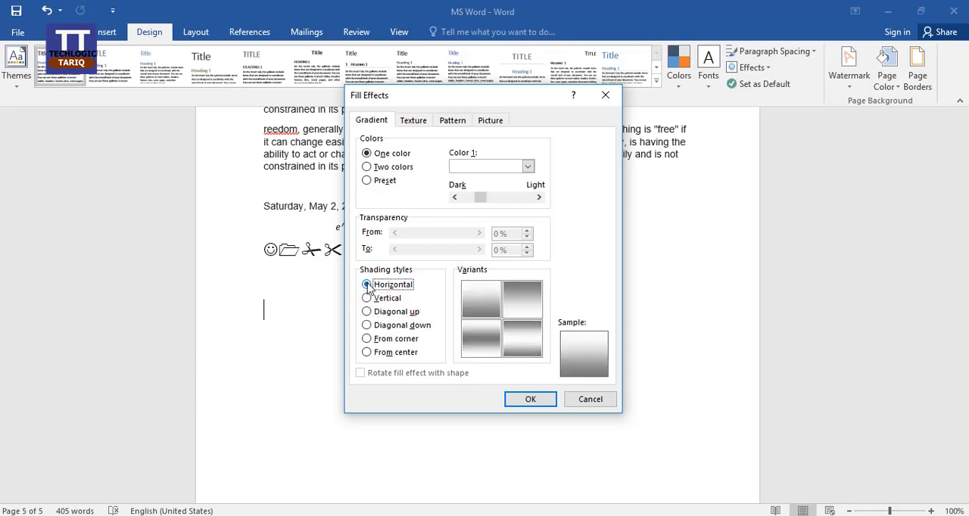
Make the page gradient two-colored, with dark green as color 1 and dark blue as color 2, and apply it to the document
left_click(368, 167)
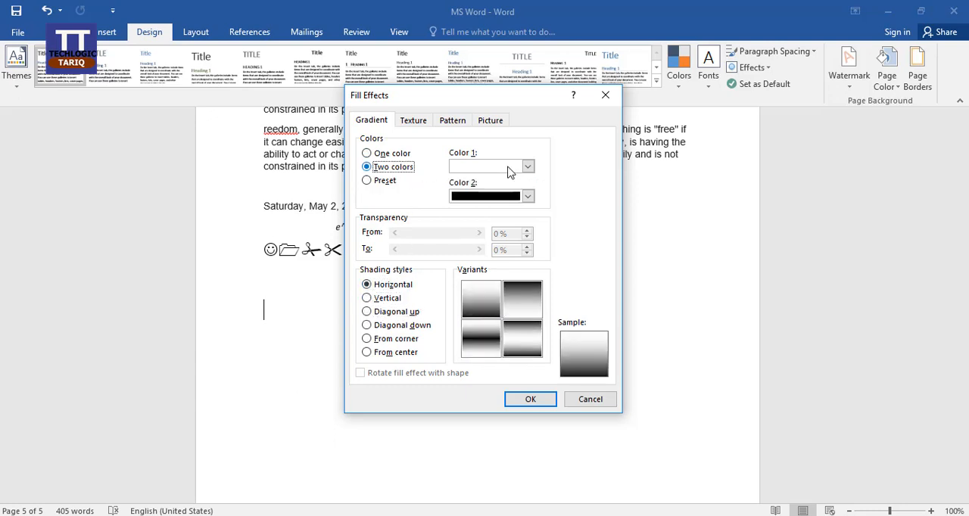
left_click(528, 196)
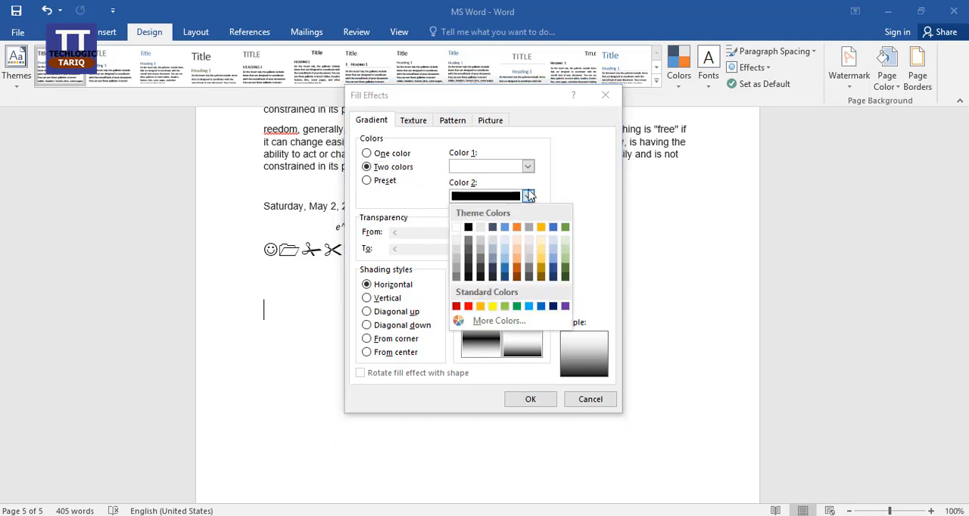
left_click(551, 269)
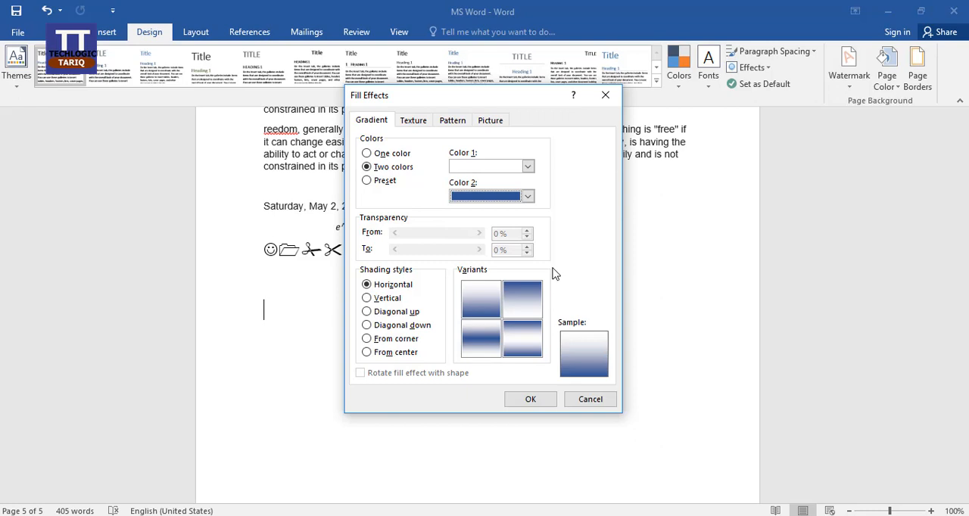
left_click(528, 166)
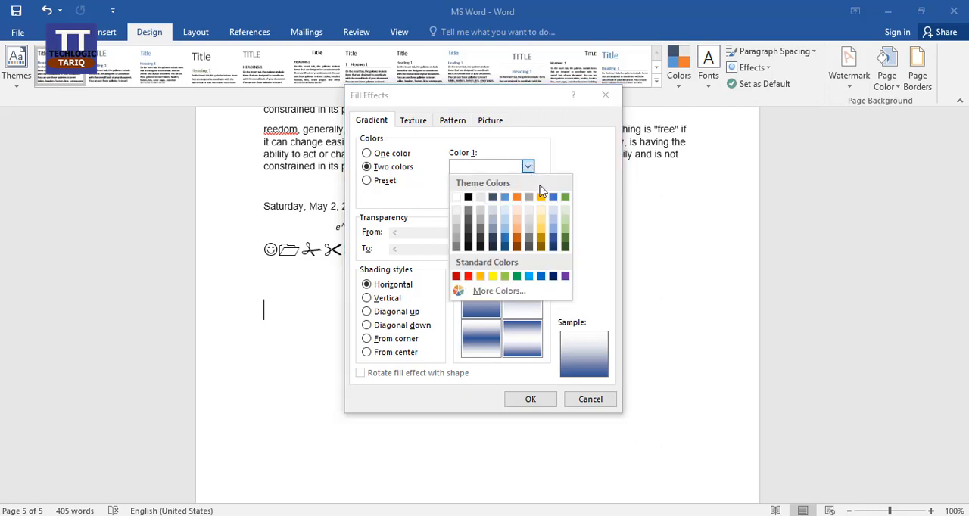
left_click(566, 242)
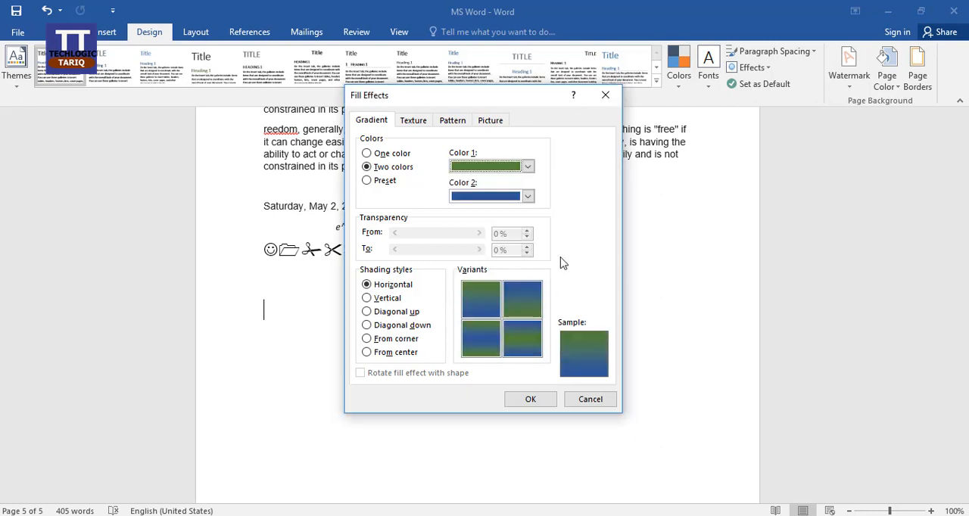
left_click(528, 400)
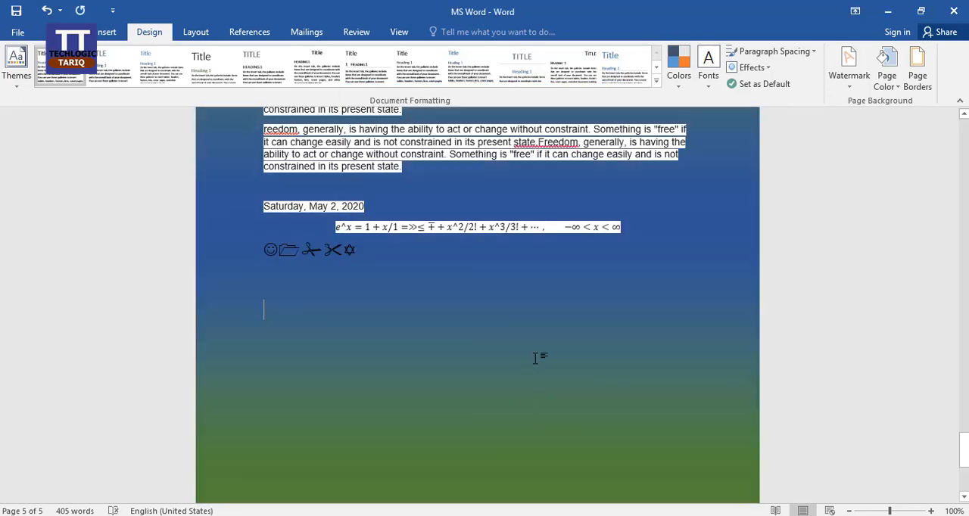
scroll(583, 391, "down", 5)
scroll(583, 391, "up", 10)
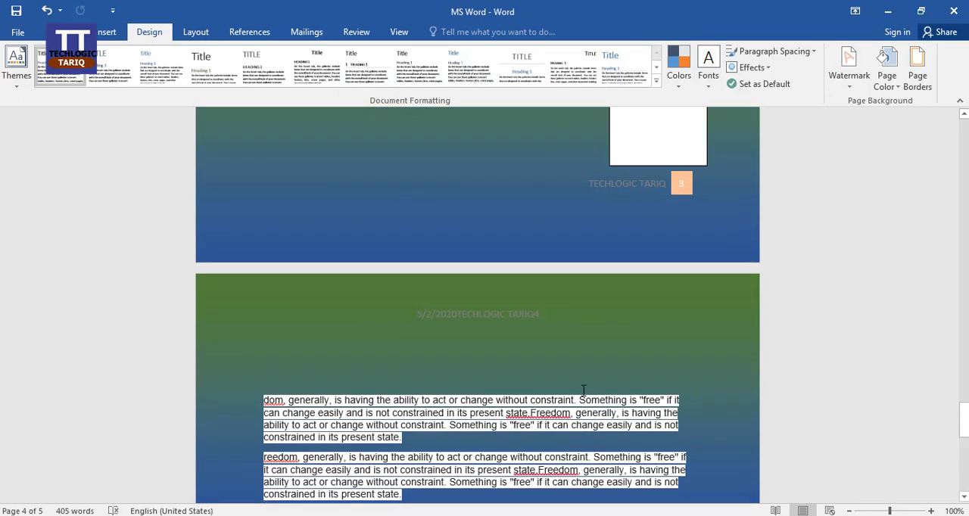
scroll(583, 390, "up", 7)
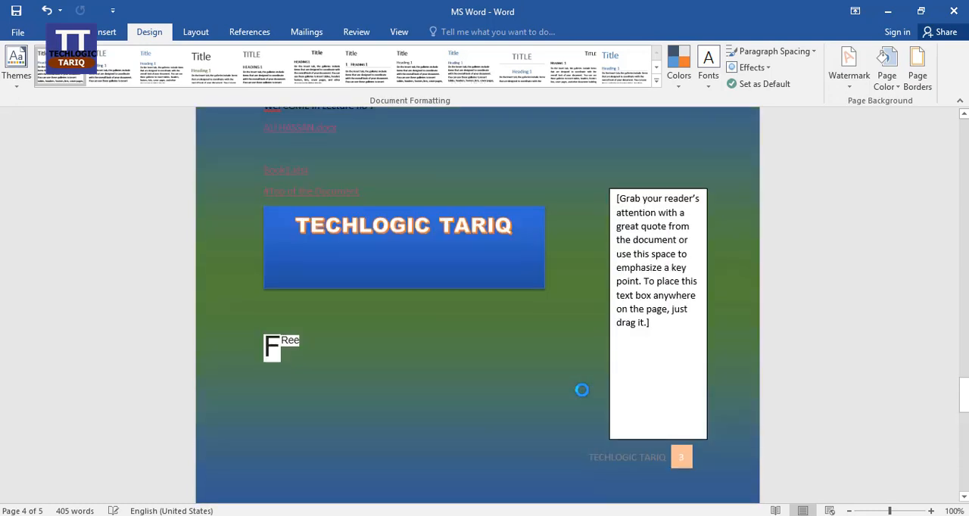
Remove the gradient page color from the document and undo the removal
left_click(900, 88)
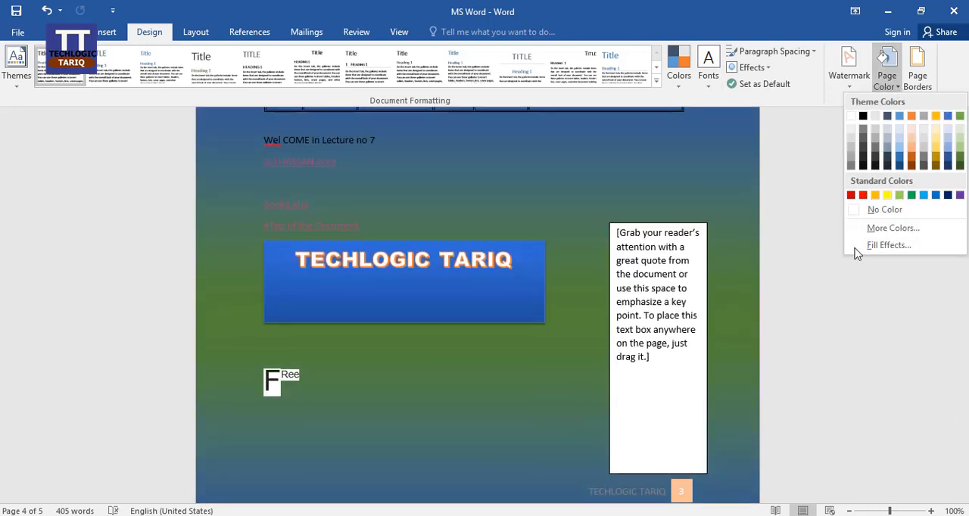
left_click(884, 211)
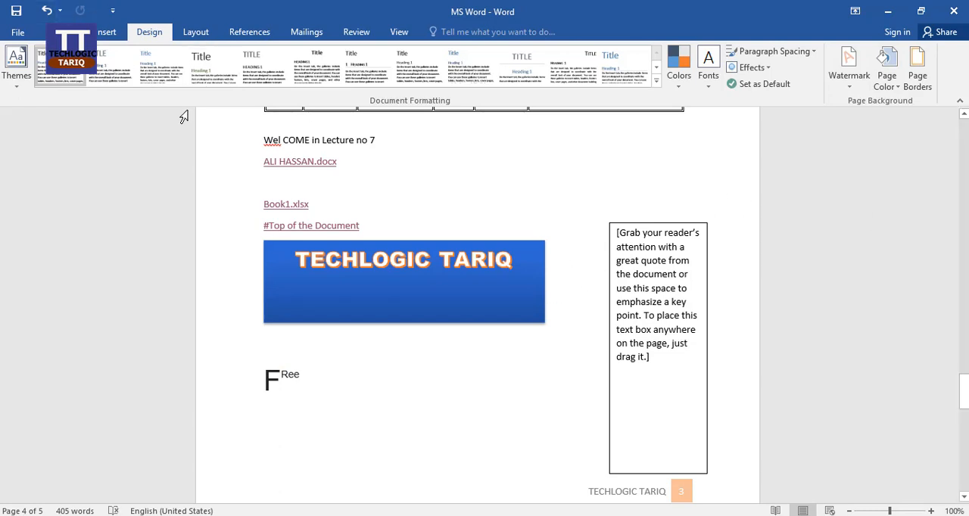
key("ctrl+z")
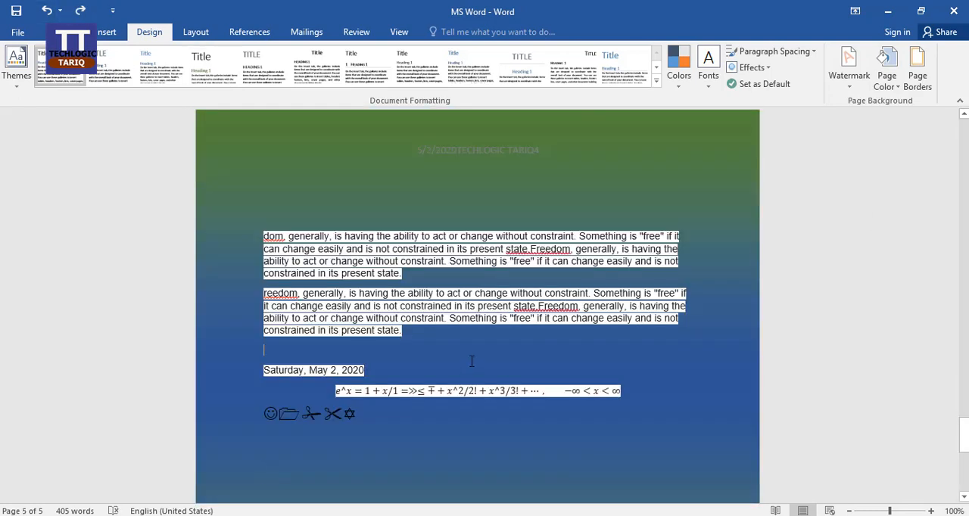
Add a solid ½ pt Box page border to the whole document and check it on the last page
scroll(537, 333, "down", 3)
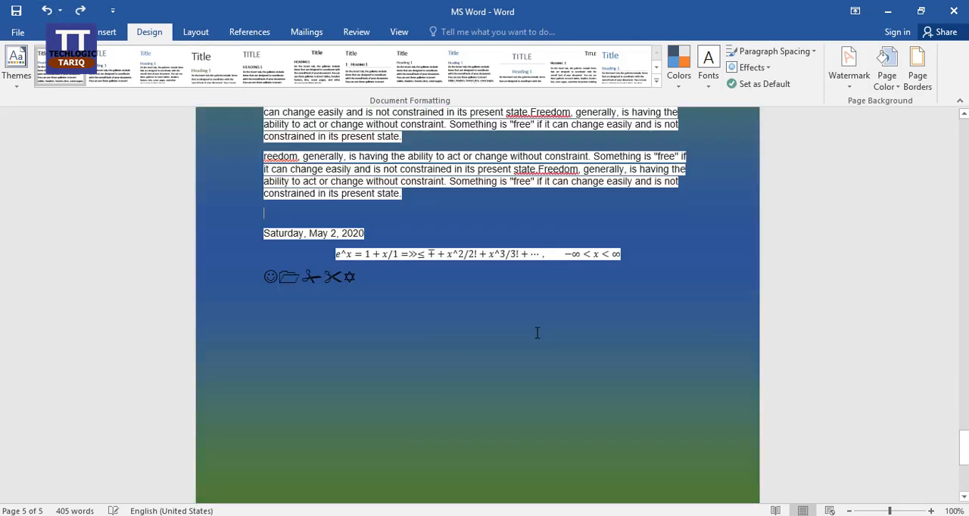
left_click(921, 84)
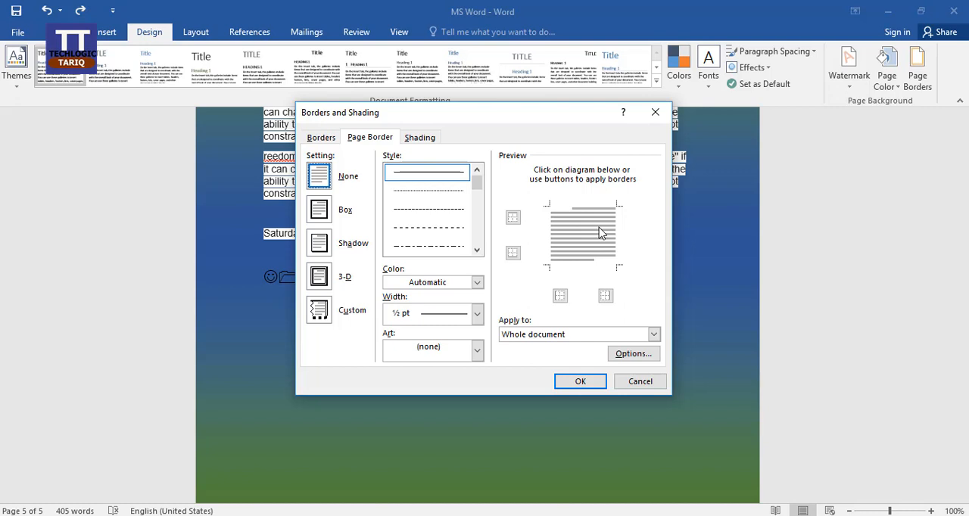
left_click(330, 215)
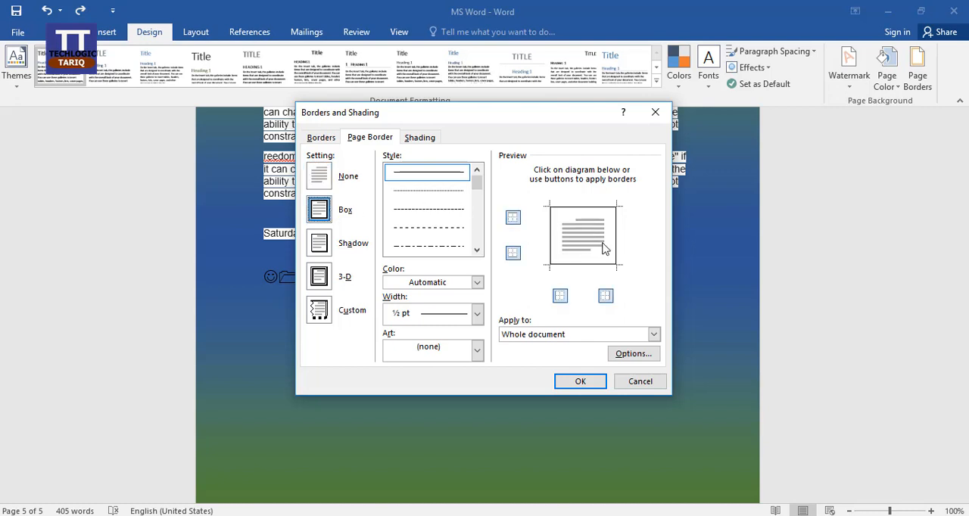
left_click(580, 381)
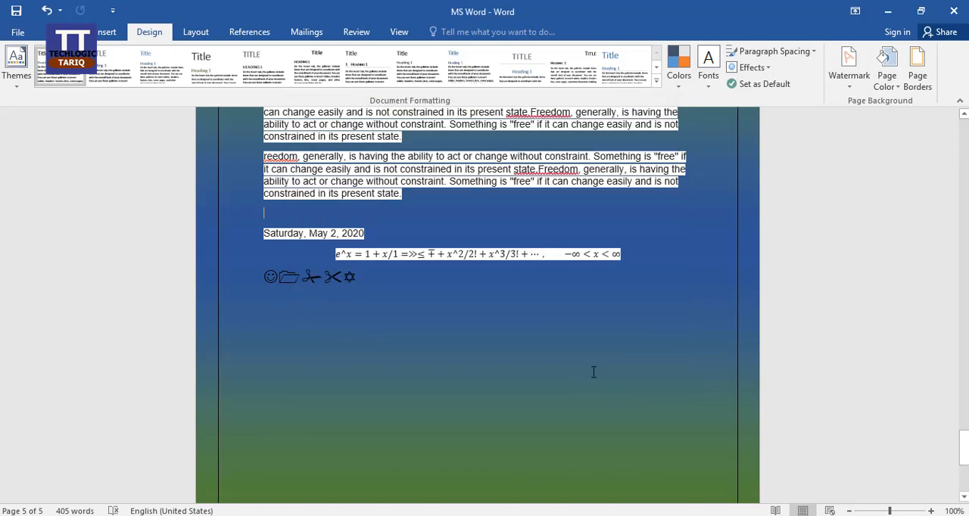
scroll(702, 382, "down", 5)
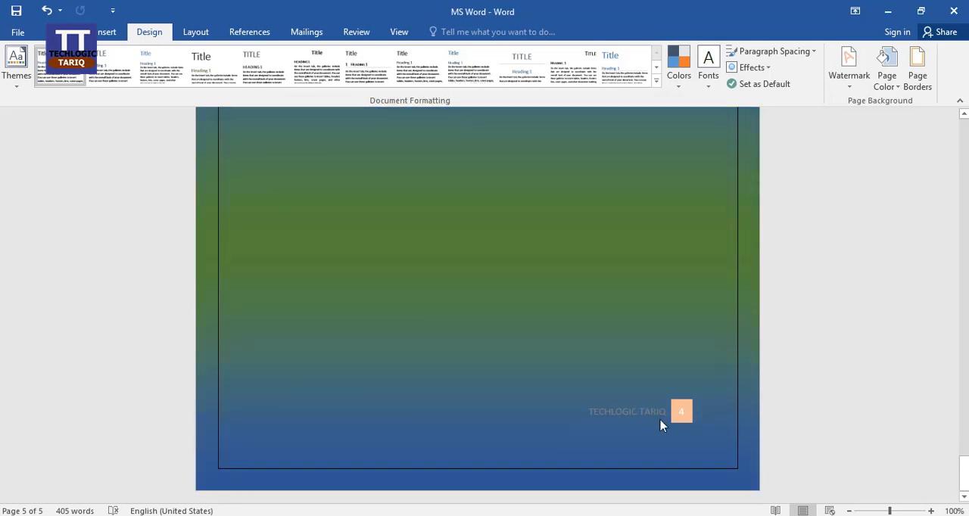
scroll(651, 411, "up", 12)
scroll(651, 412, "down", 5)
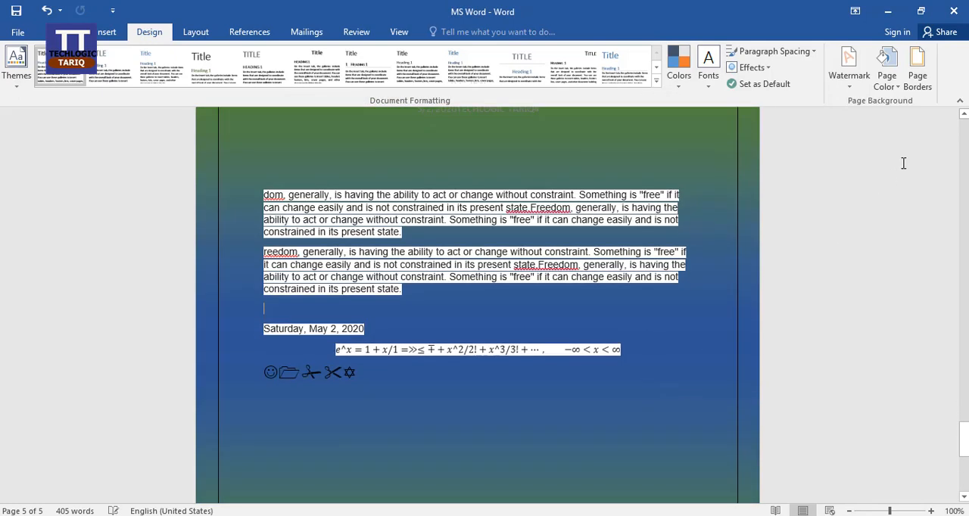
Choose the line style pairing a thick and a thin line for the box page border, keeping the width at 3 pt
left_click(916, 81)
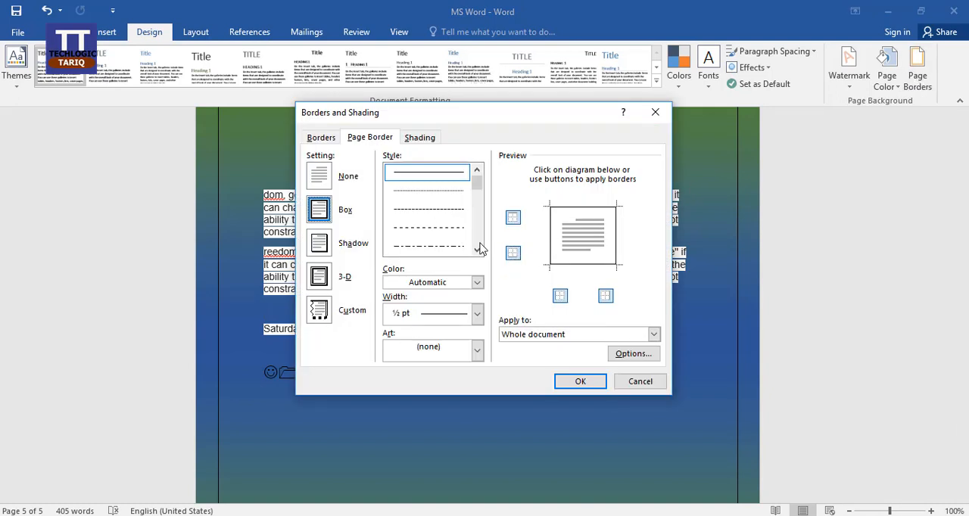
left_click(477, 249)
left_click(476, 249)
left_click(477, 249)
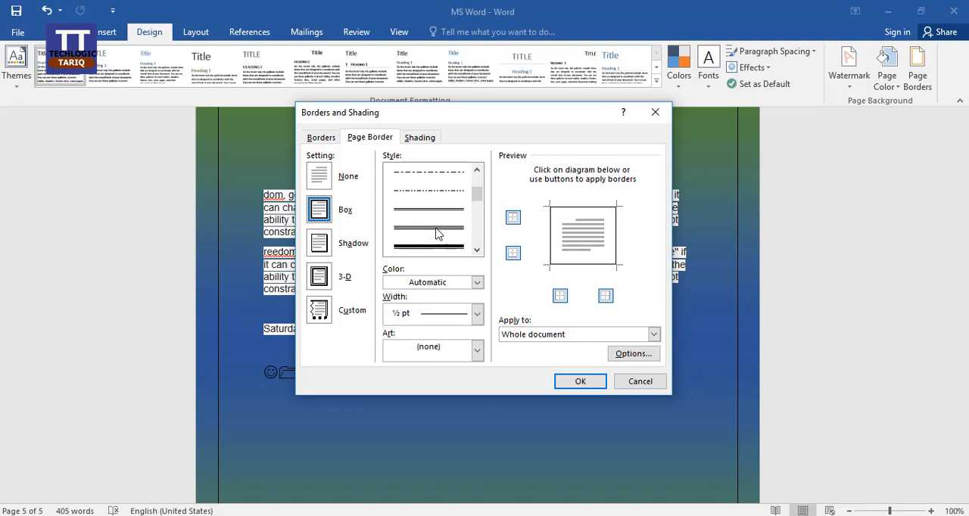
left_click(430, 248)
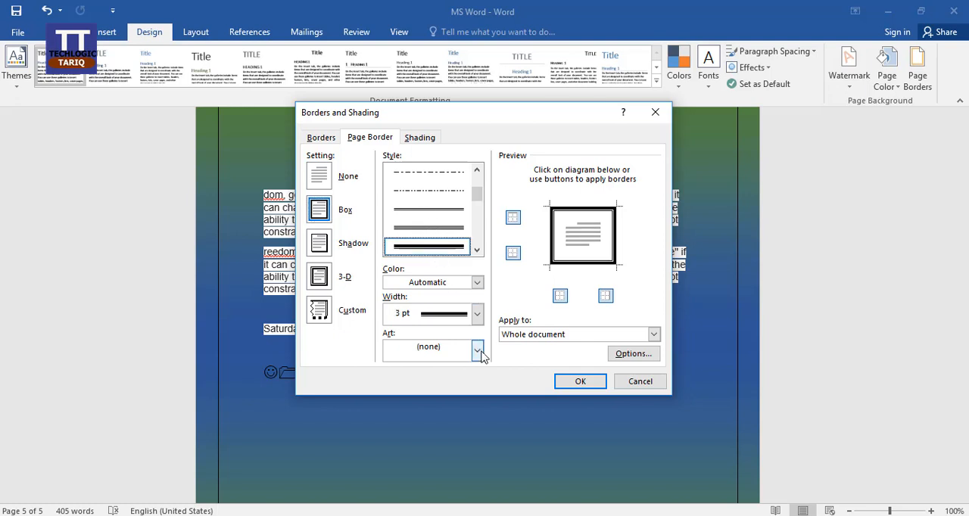
left_click(477, 313)
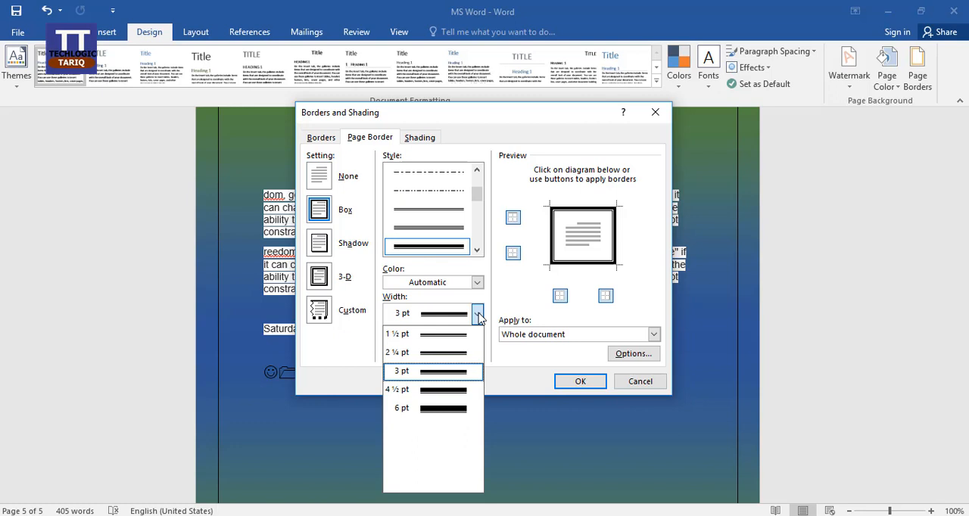
left_click(478, 316)
Set the page border color to red with no border art, and apply it to the whole document
left_click(477, 284)
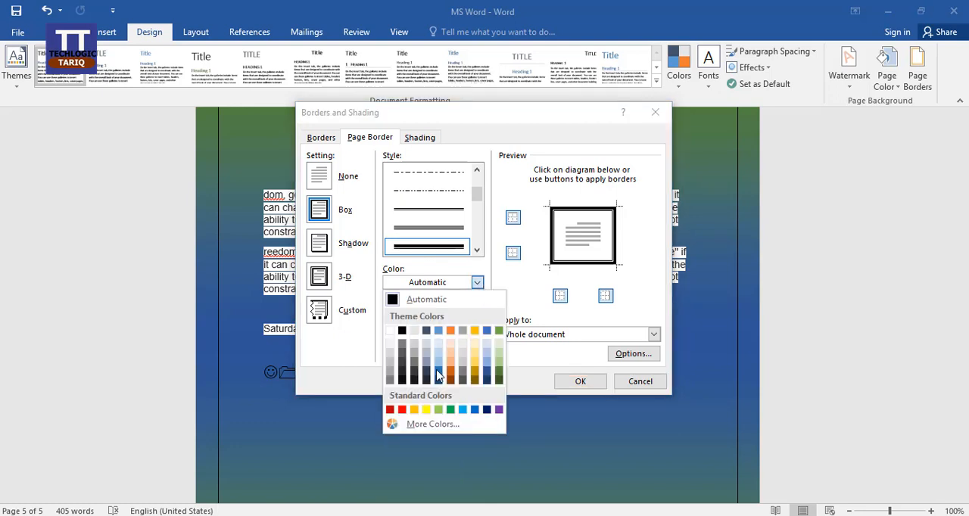
left_click(402, 410)
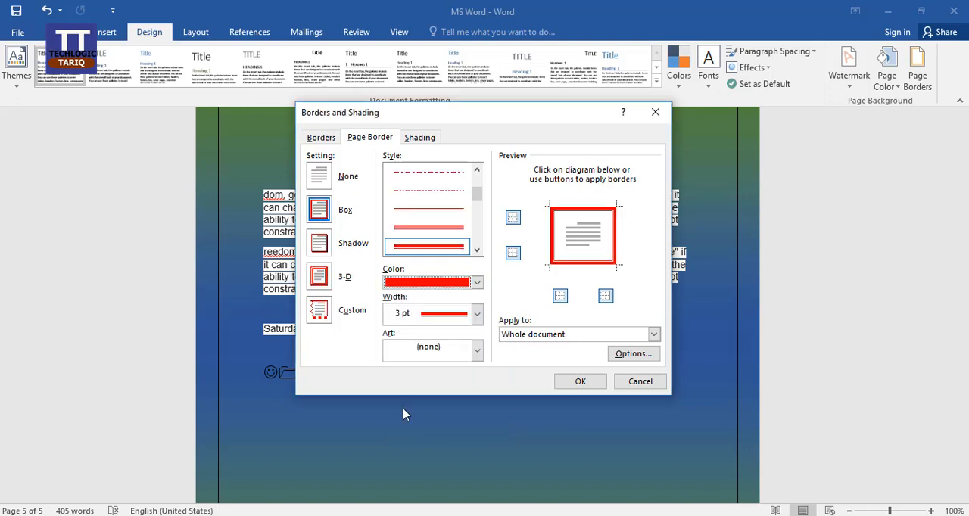
left_click(477, 351)
left_click(493, 357)
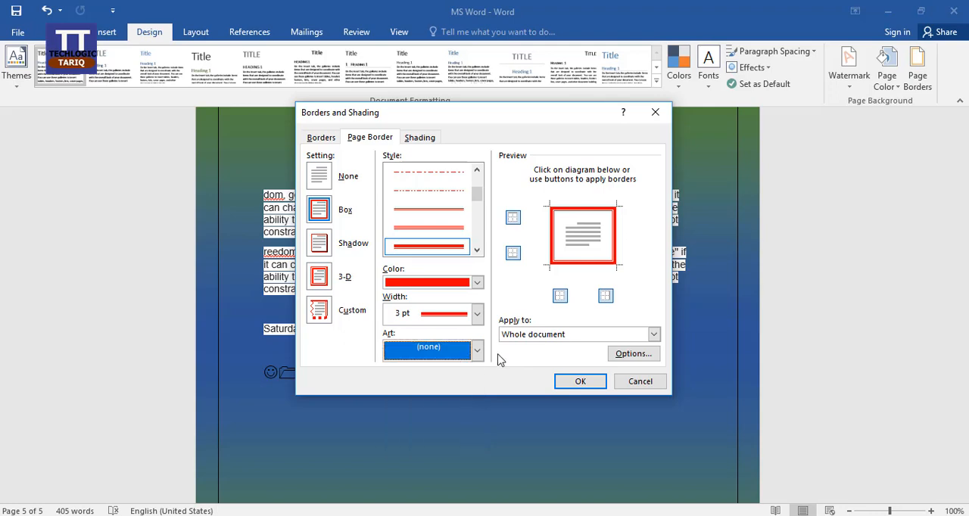
left_click(576, 383)
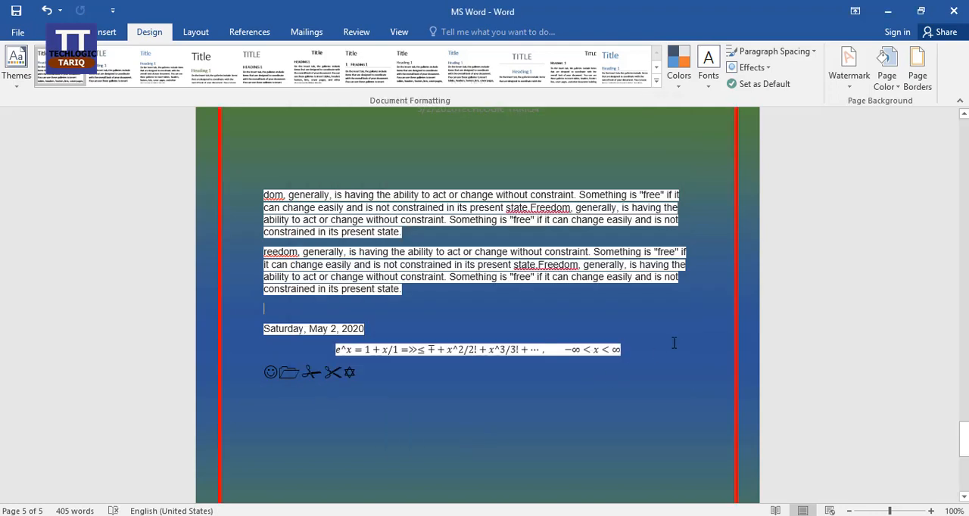
scroll(673, 348, "down", 5)
scroll(856, 166, "up", 2)
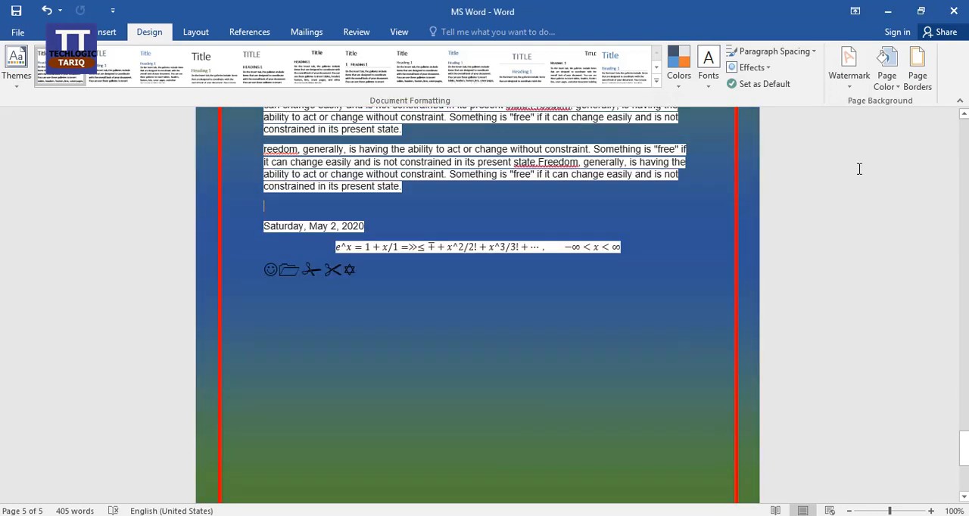
Apply the green pine tree art as a 31 pt box page border to the whole document
left_click(918, 82)
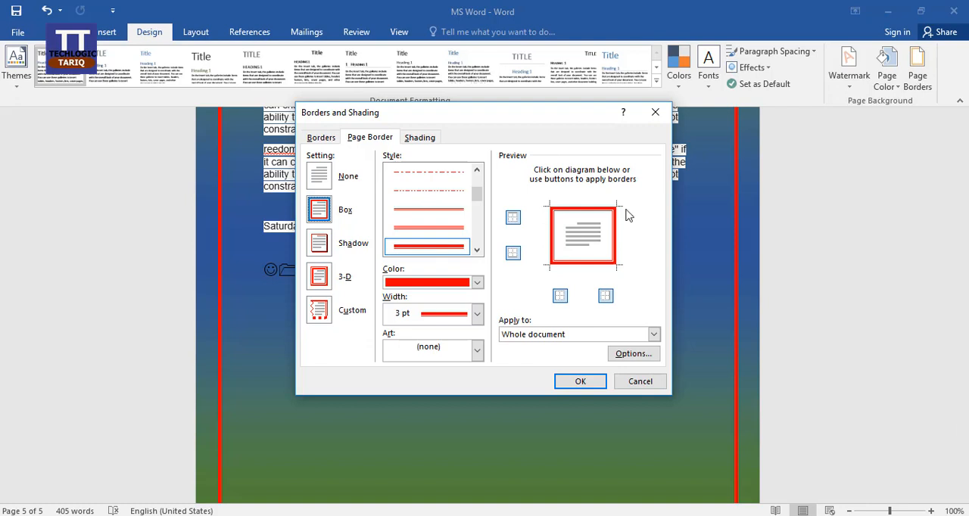
left_click(477, 353)
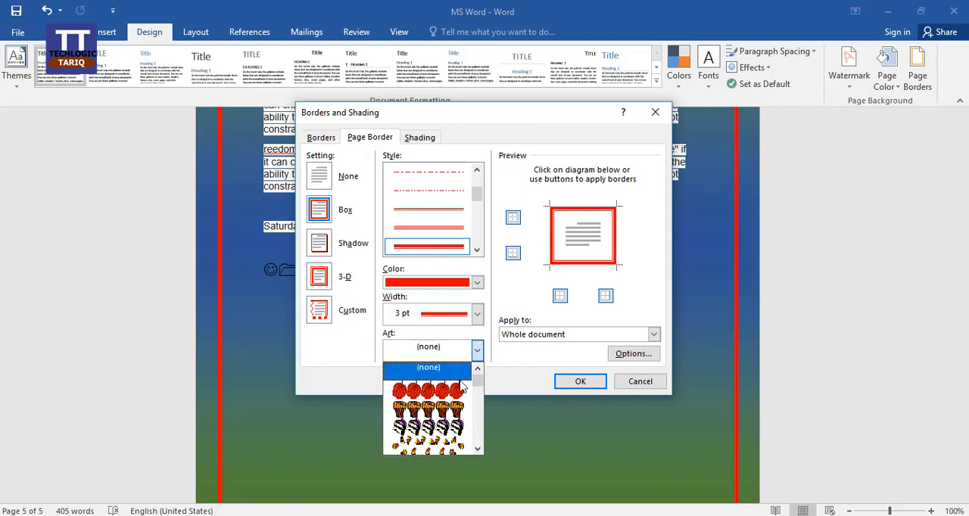
scroll(453, 421, "down", 3)
scroll(452, 421, "down", 4)
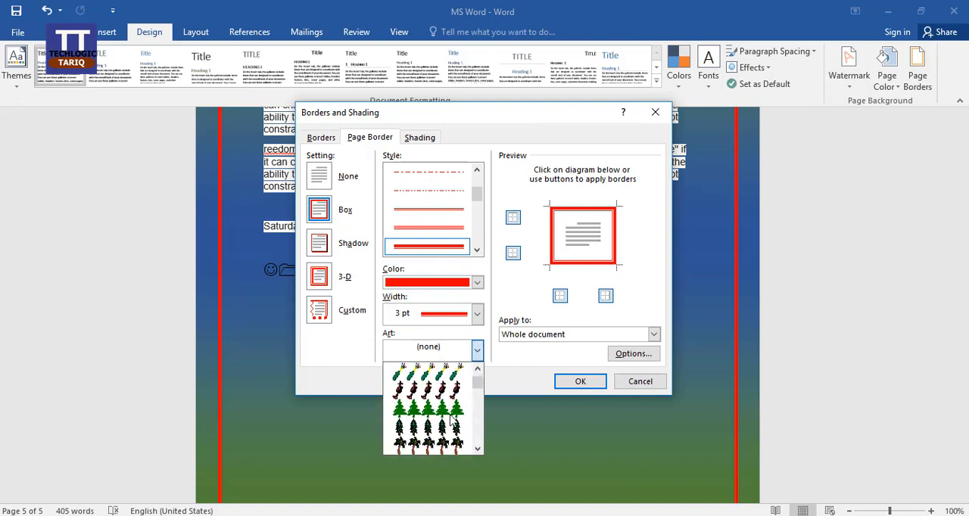
left_click(447, 409)
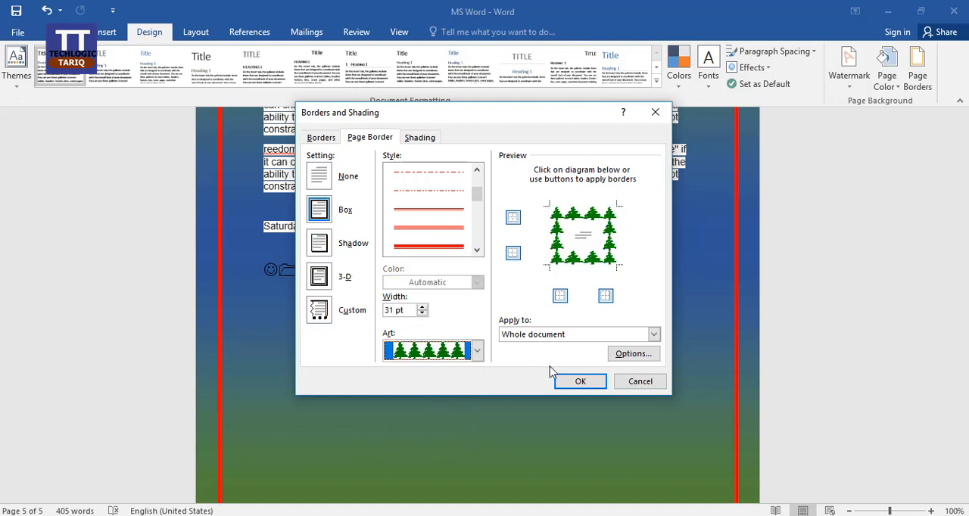
left_click(580, 381)
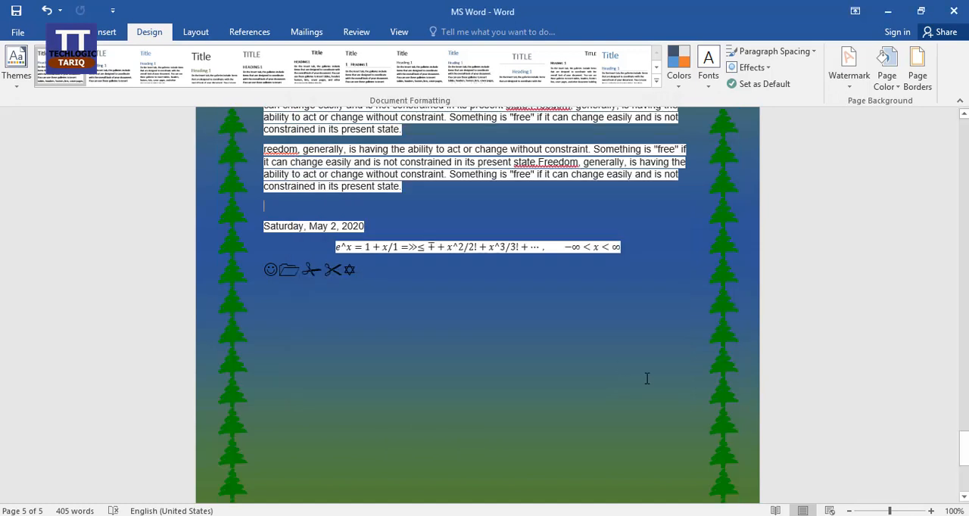
Examine the tree border across the document's pages and place the cursor below the symbols on the last page
scroll(685, 422, "down", 5)
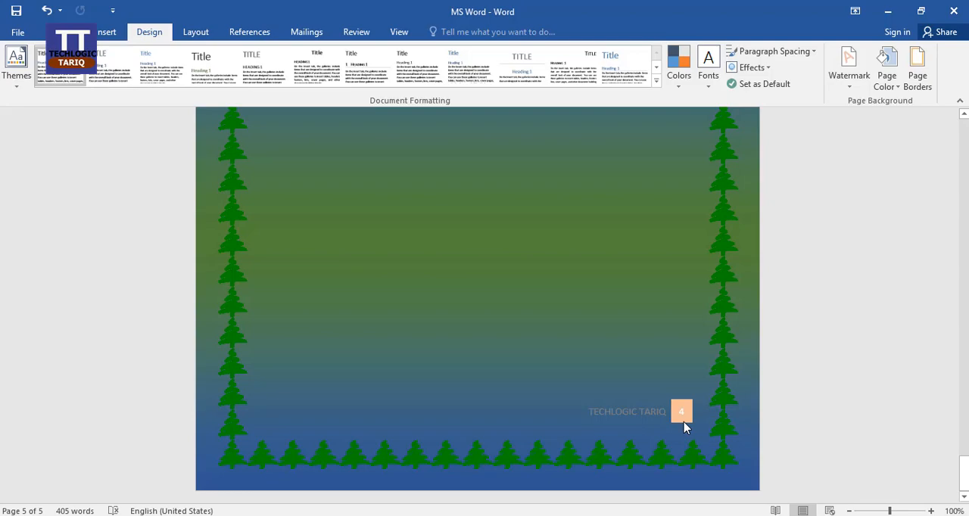
scroll(684, 424, "up", 15)
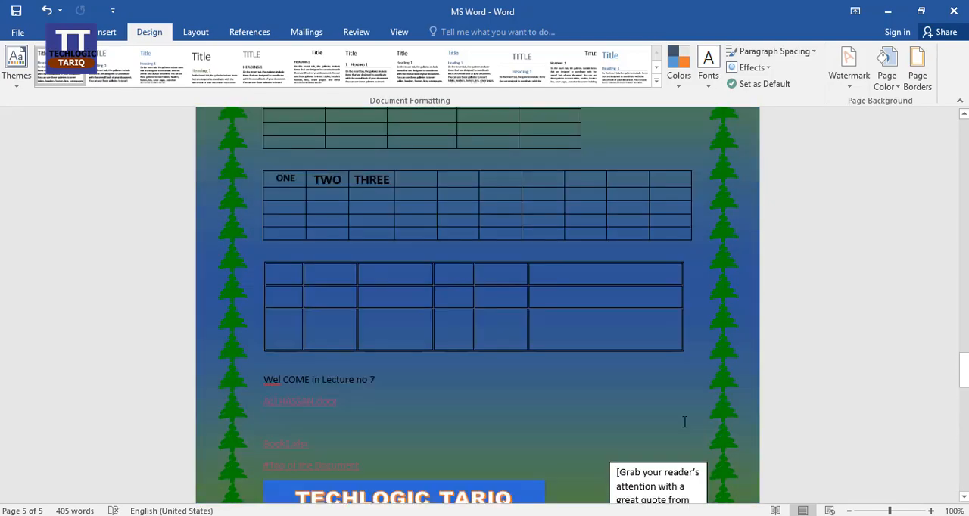
scroll(673, 409, "up", 20)
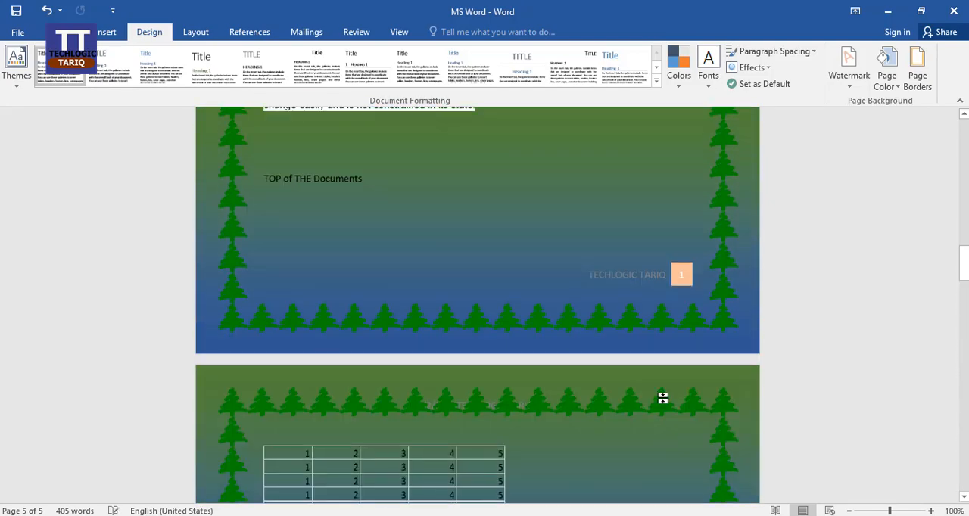
scroll(662, 398, "up", 6)
scroll(663, 397, "down", 15)
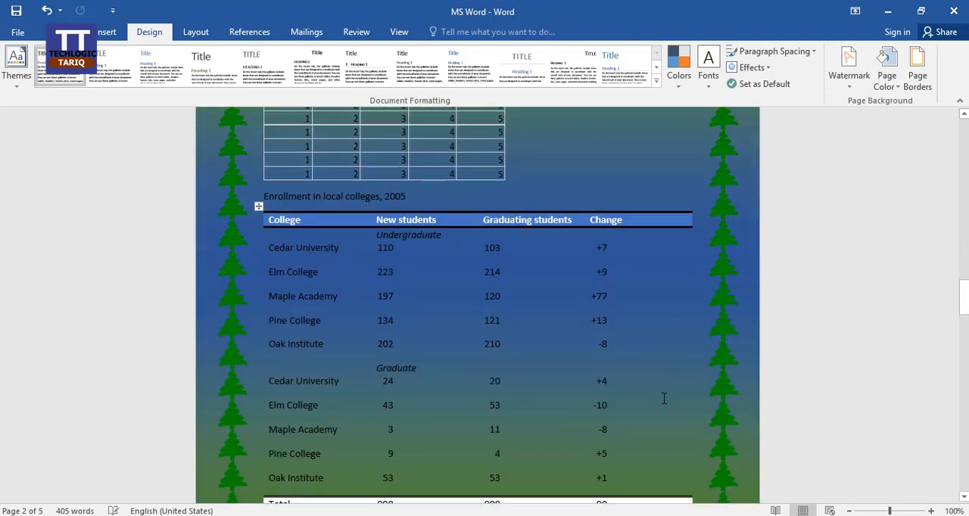
scroll(664, 398, "down", 20)
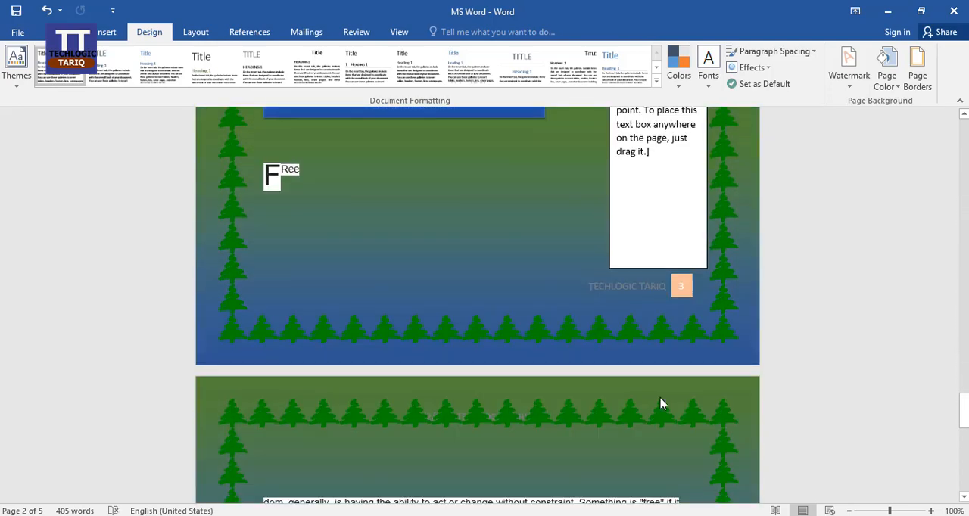
scroll(660, 401, "down", 10)
left_click(417, 318)
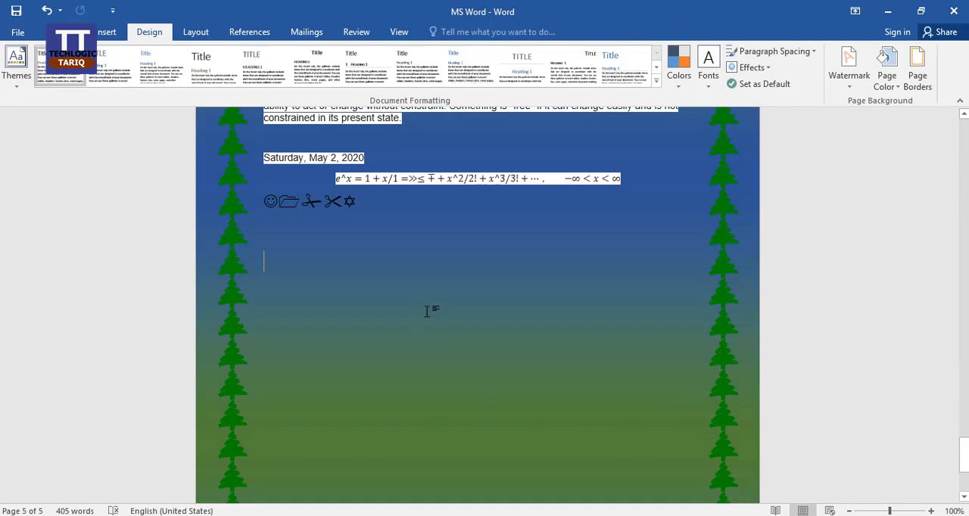
Preview the Shadow and 3-D settings for the tree page border and discard them
left_click(912, 80)
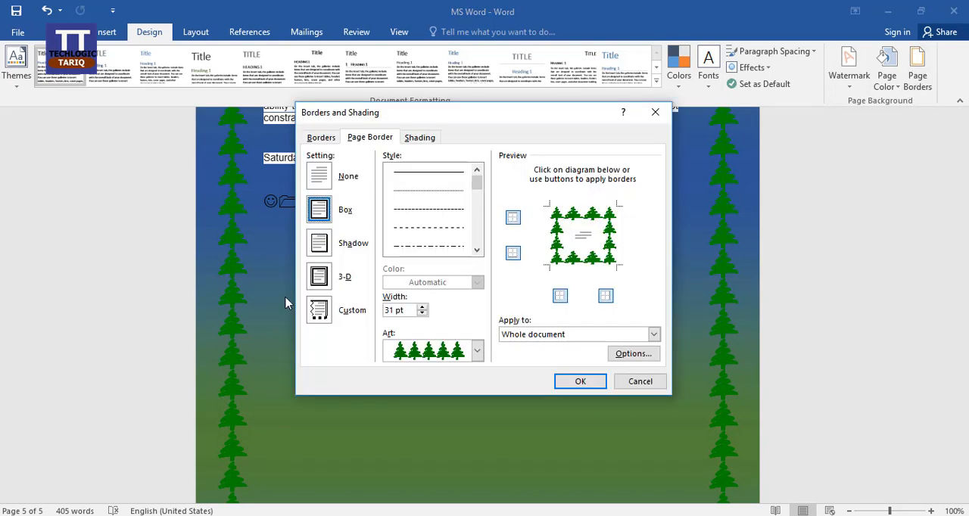
left_click(315, 250)
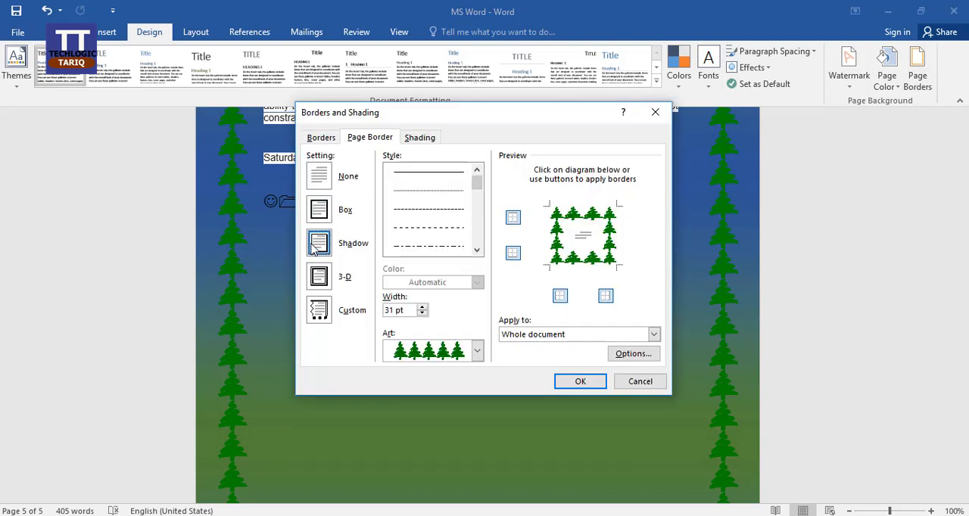
left_click(324, 278)
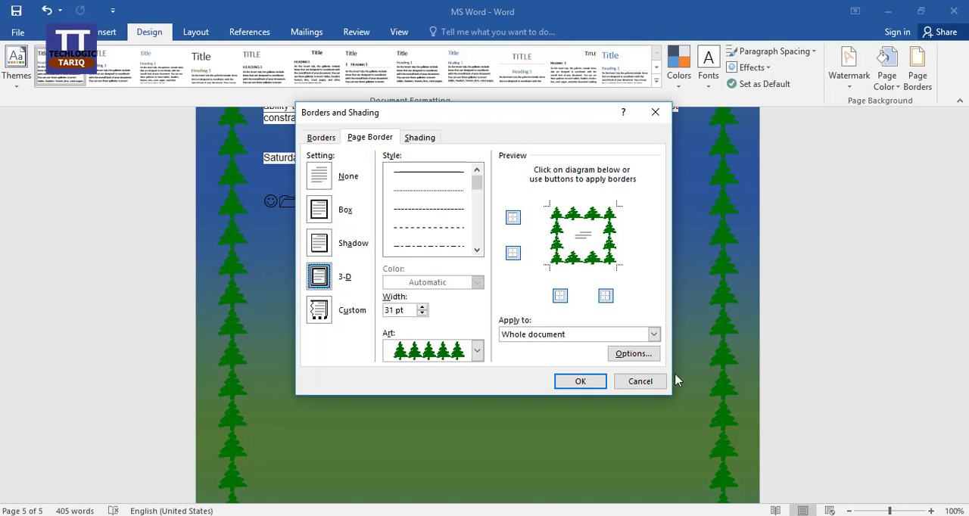
left_click(652, 383)
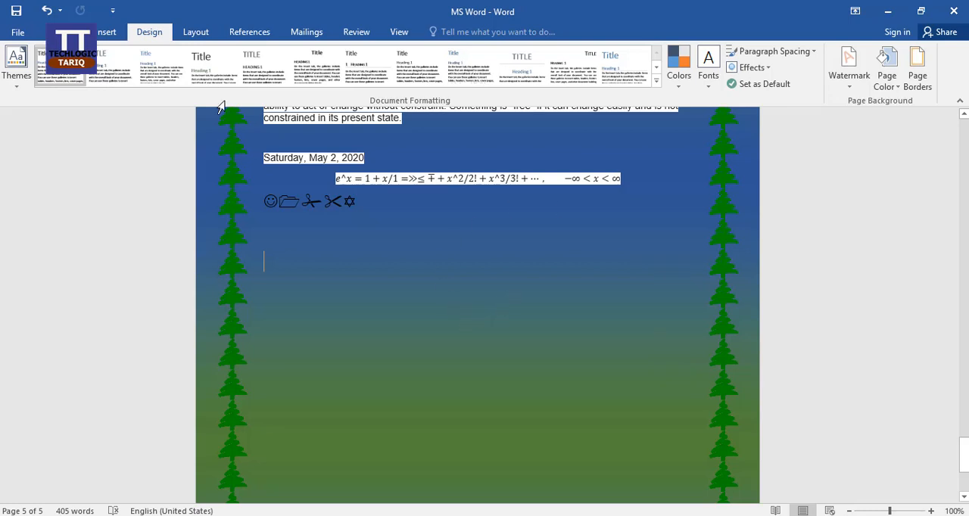
Bring up the document's page layout options
left_click(193, 34)
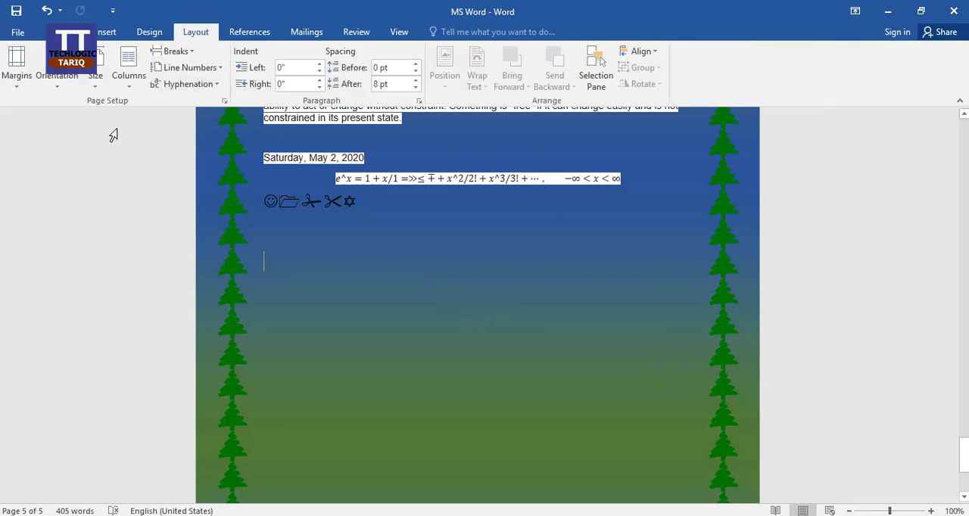